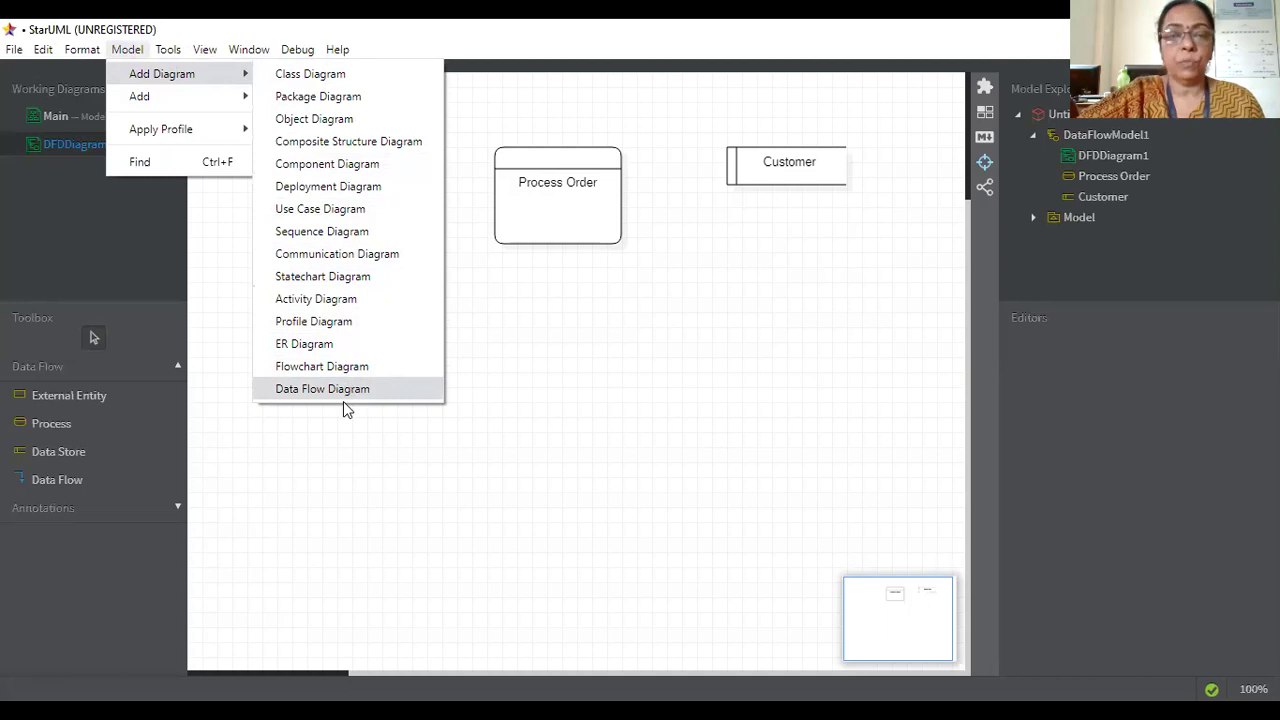
Step: Add an external entity to the left of the Process Order process and name it CUSTOMER
left_click(322, 457)
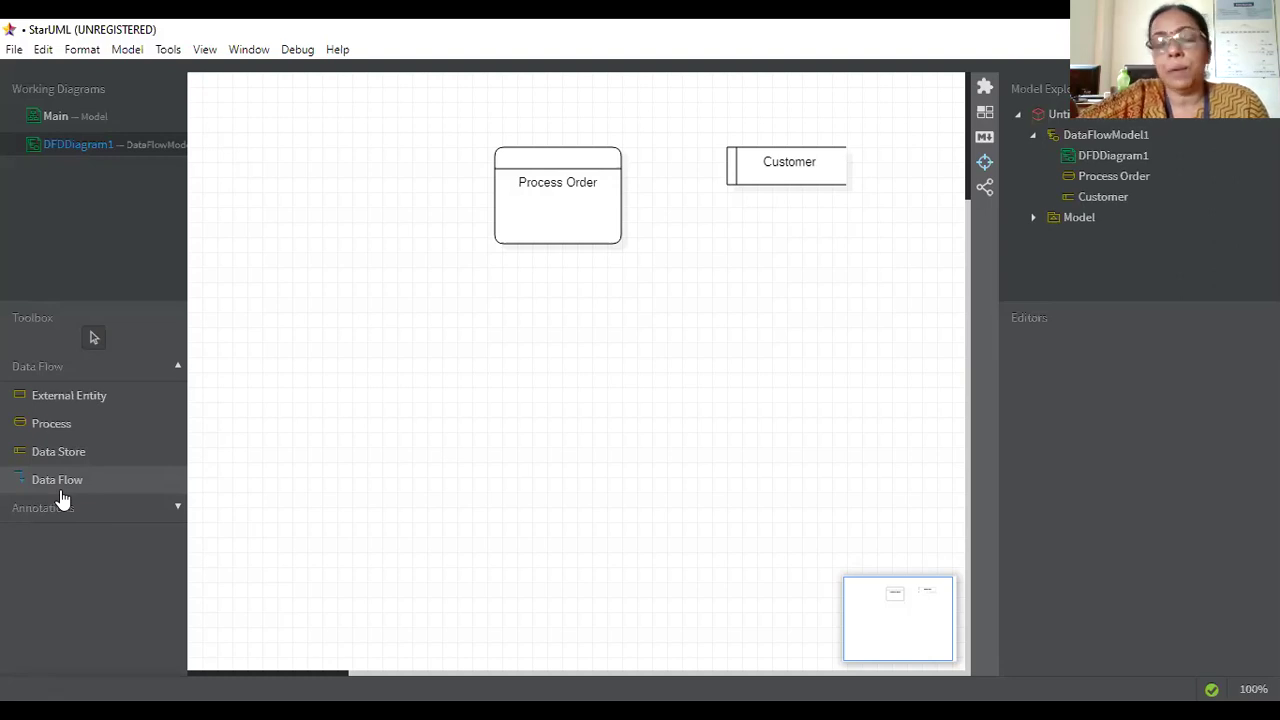
left_click(65, 400)
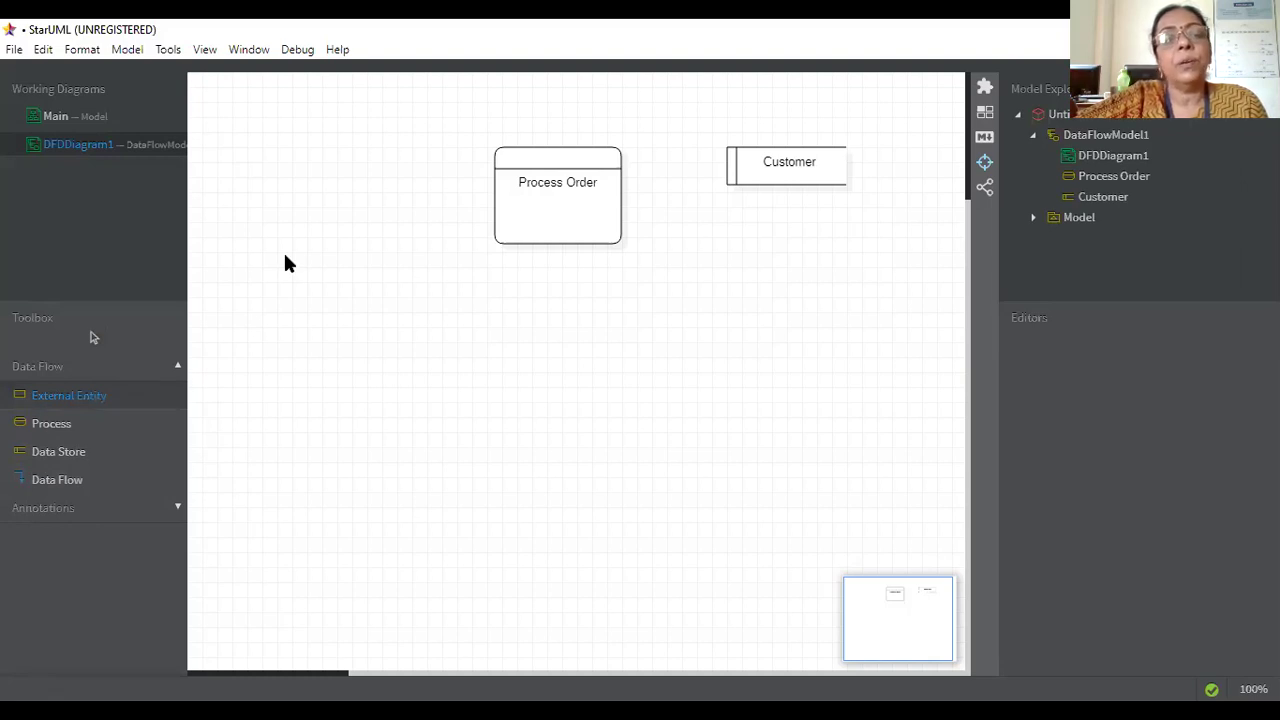
left_click_drag(287, 240, 424, 292)
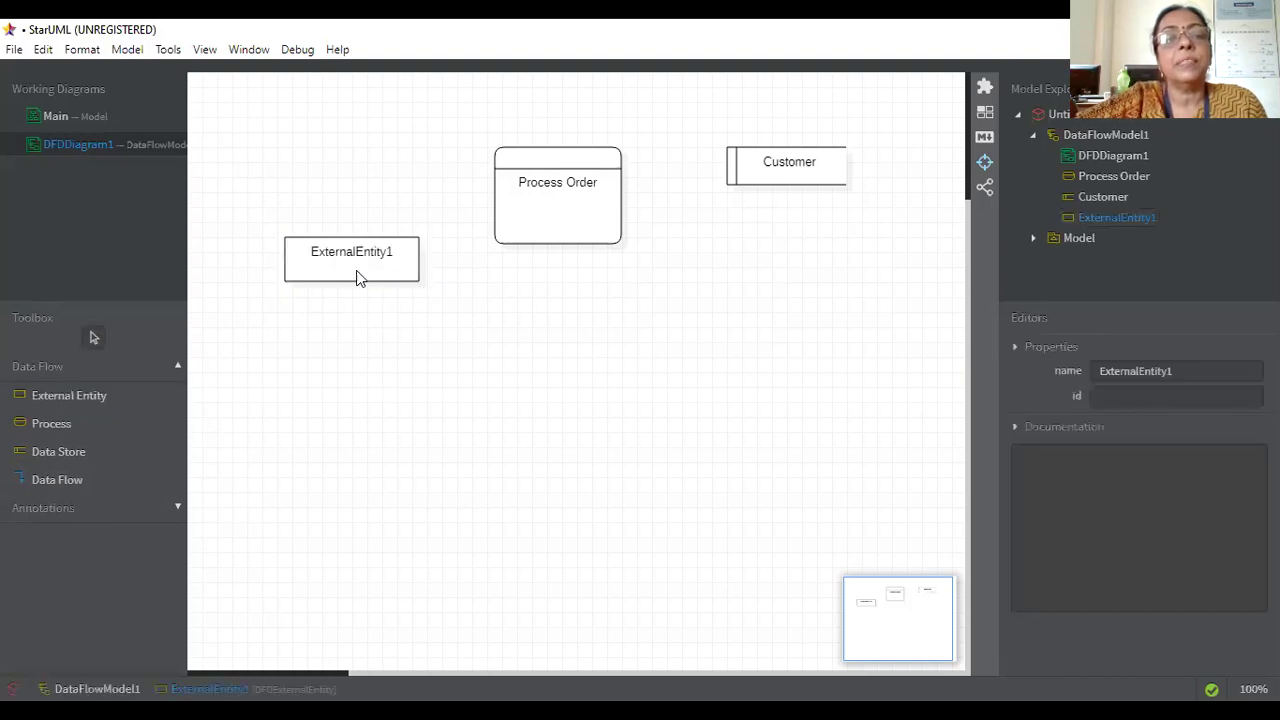
double_click(356, 272)
type("c")
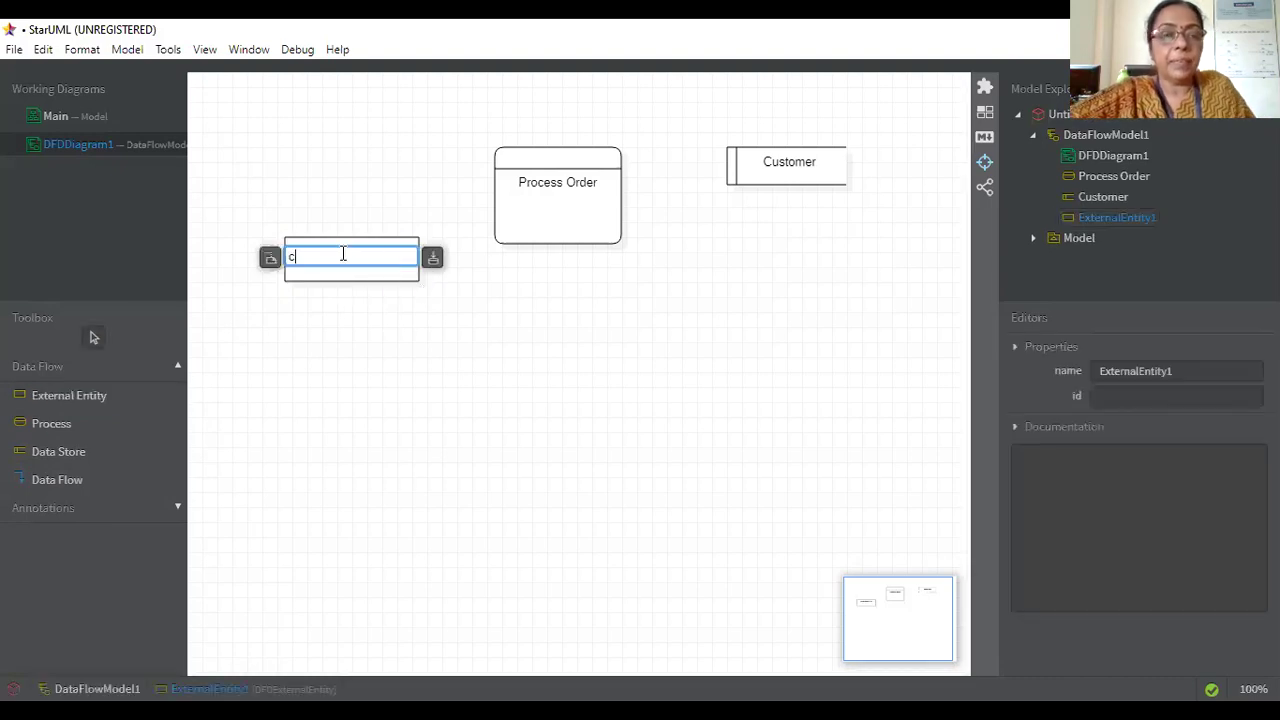
key("BackSpace")
type("CUSTOMER")
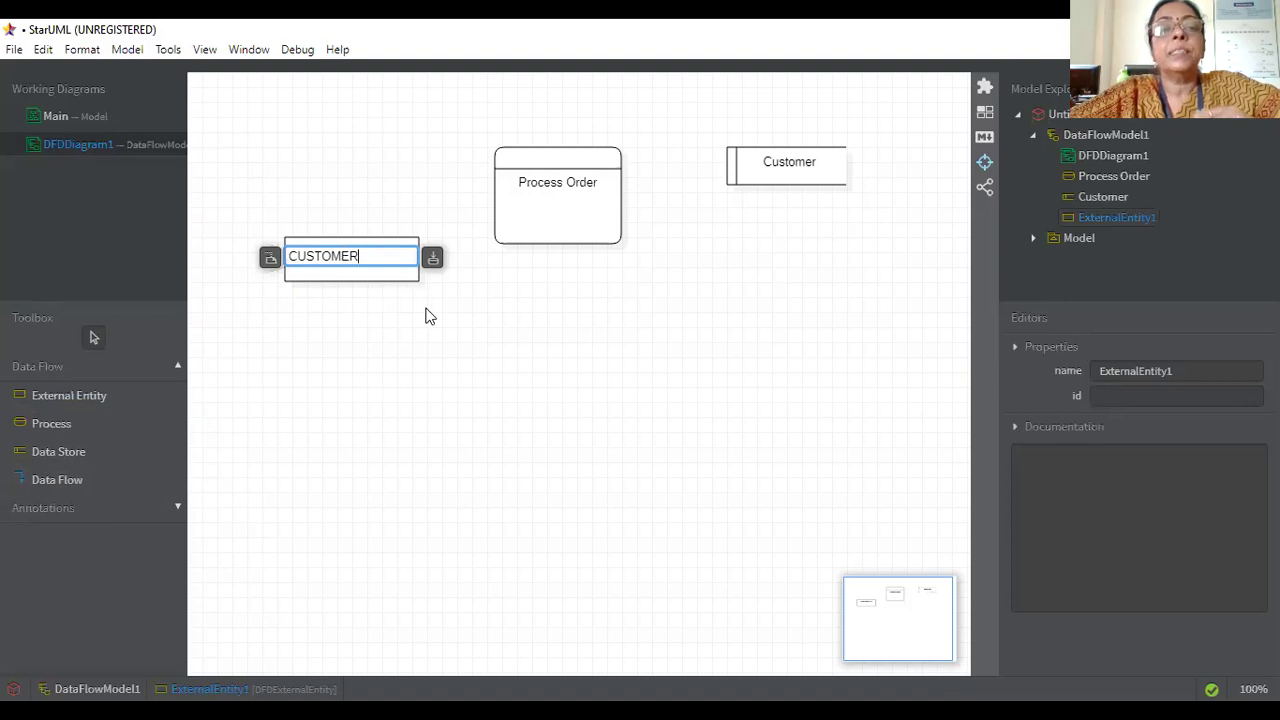
left_click(425, 316)
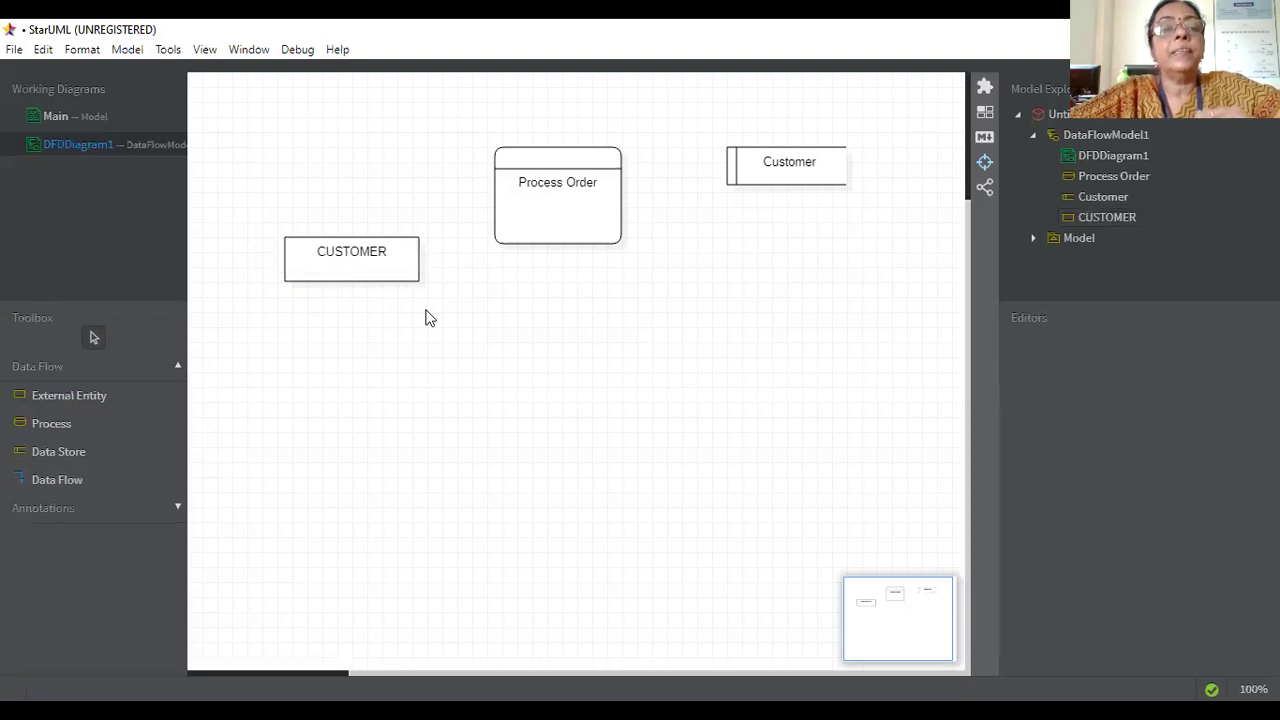
Step: Add a process directly below Process Order, matching its width, and name it SHIP GOOD
left_click(121, 425)
left_click_drag(495, 276, 624, 350)
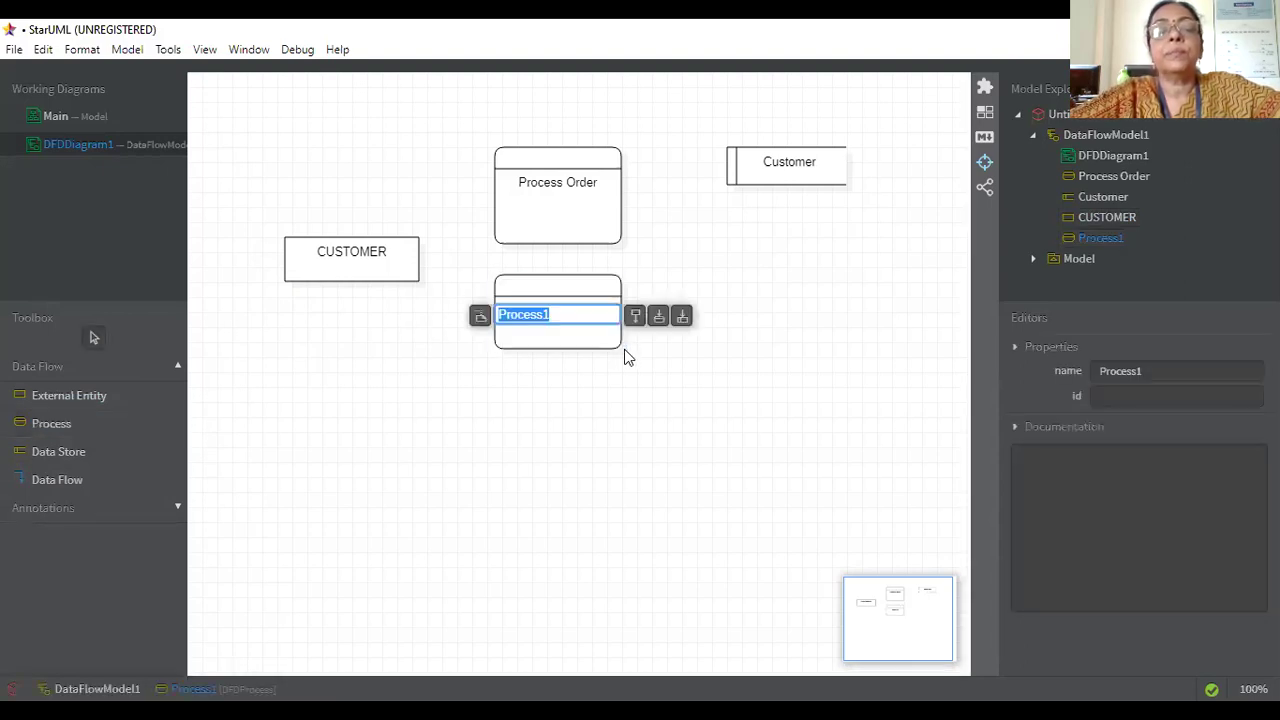
type("S")
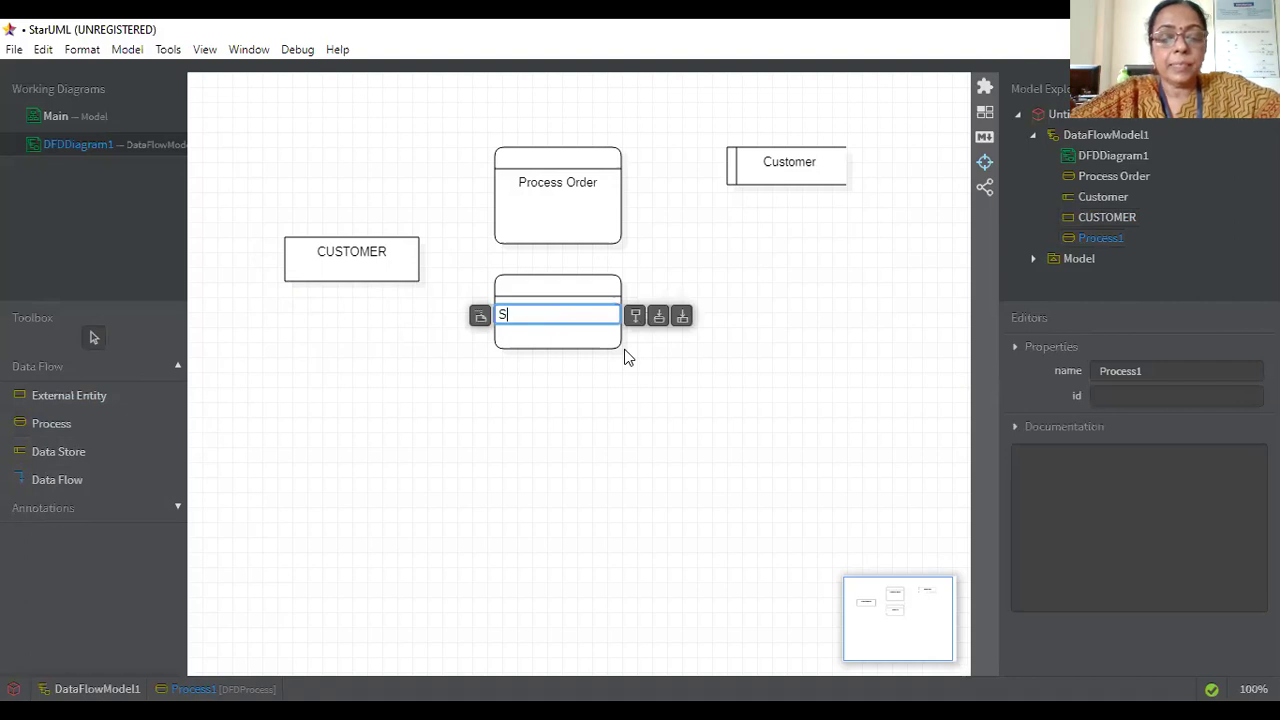
type("HIP GOOD")
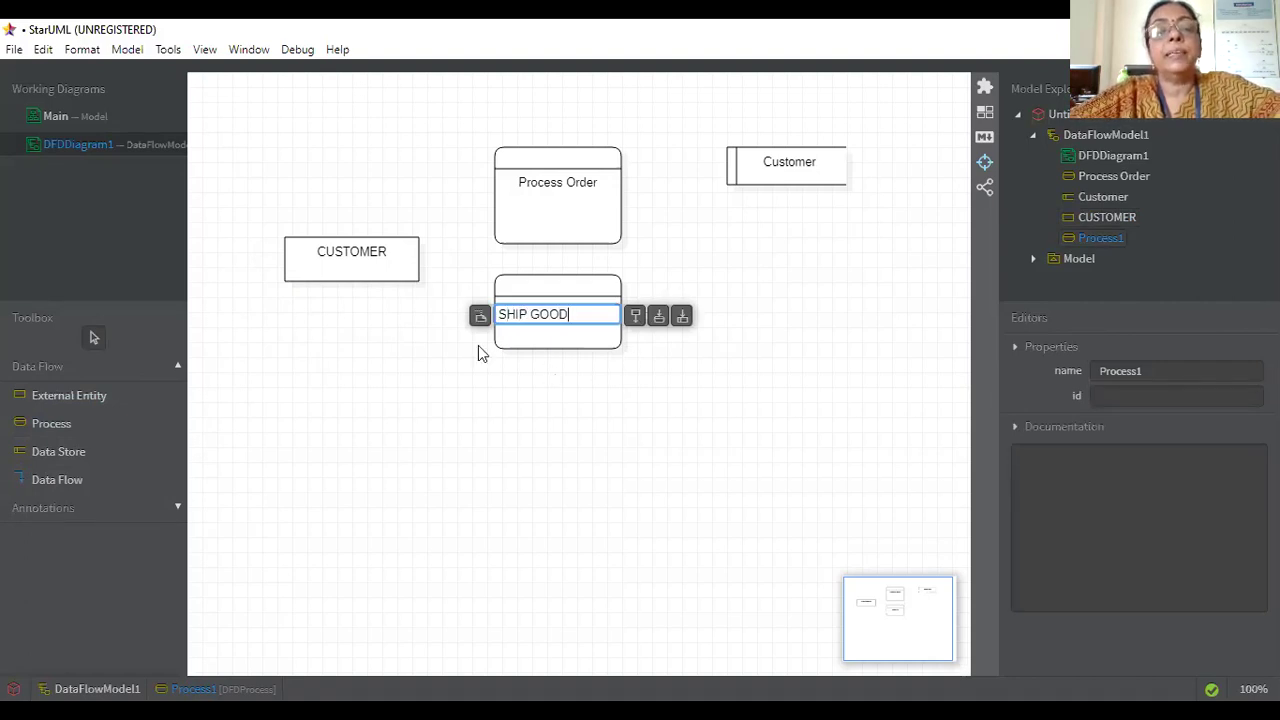
Step: Add another process of the same width below SHIP GOOD and name it ISSUE RECEIPT
left_click(100, 428)
left_click_drag(494, 386, 625, 452)
type("S")
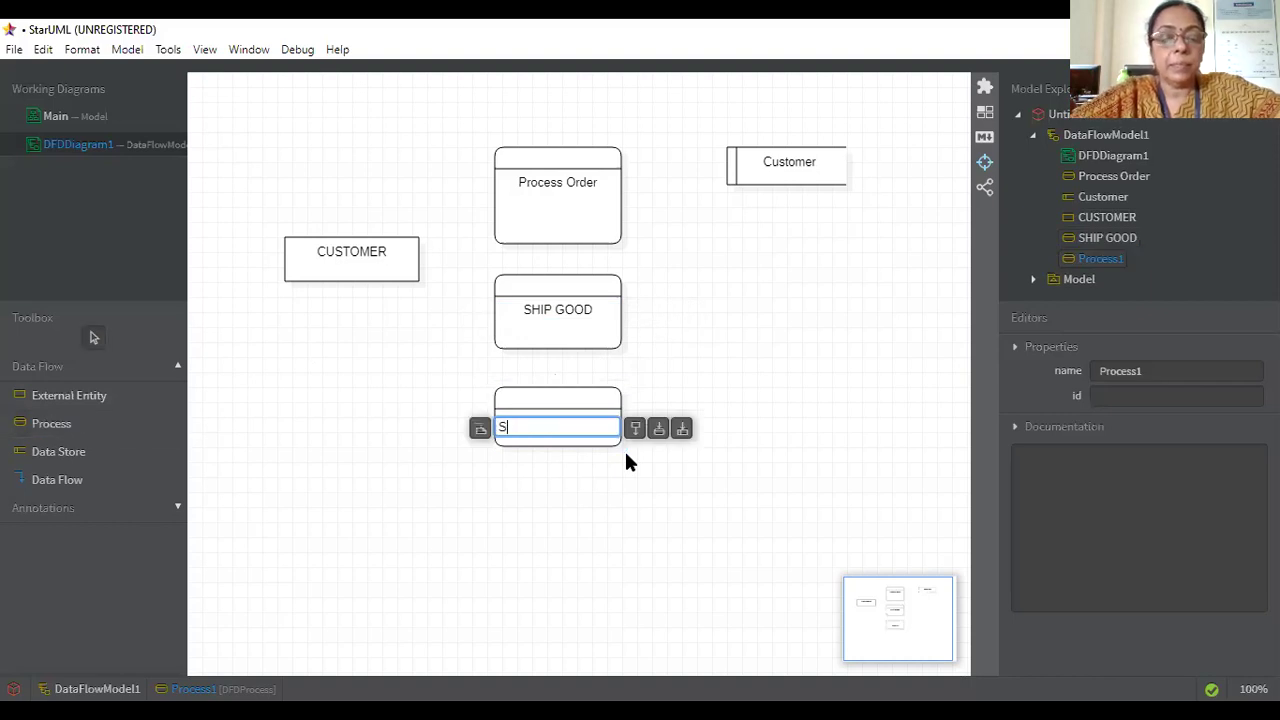
key("BackSpace")
type("ISSU")
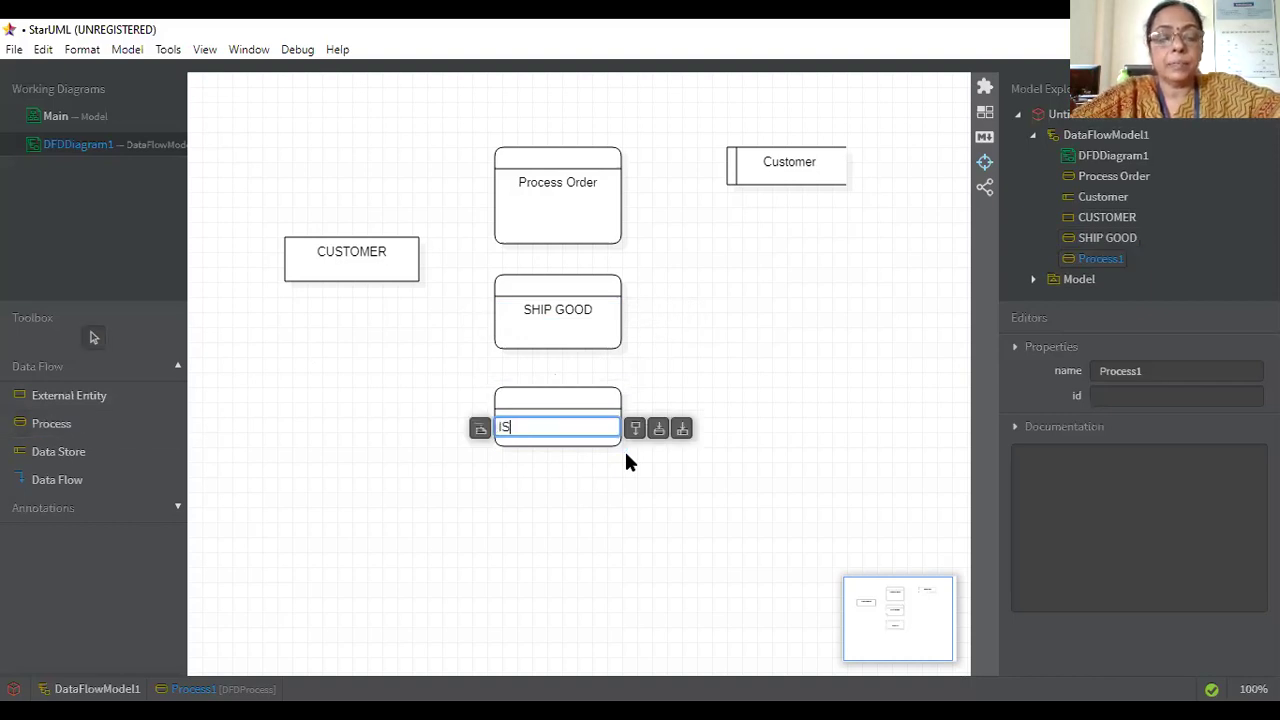
type("E R")
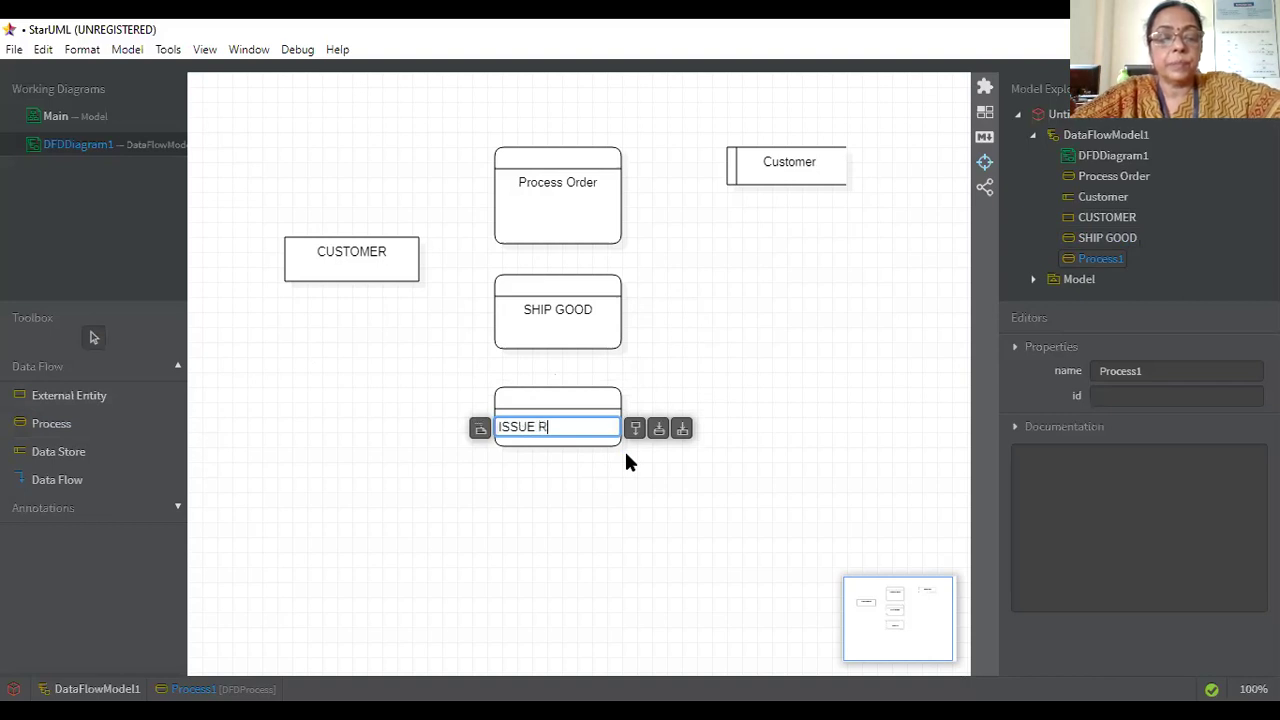
type("ECEIPT")
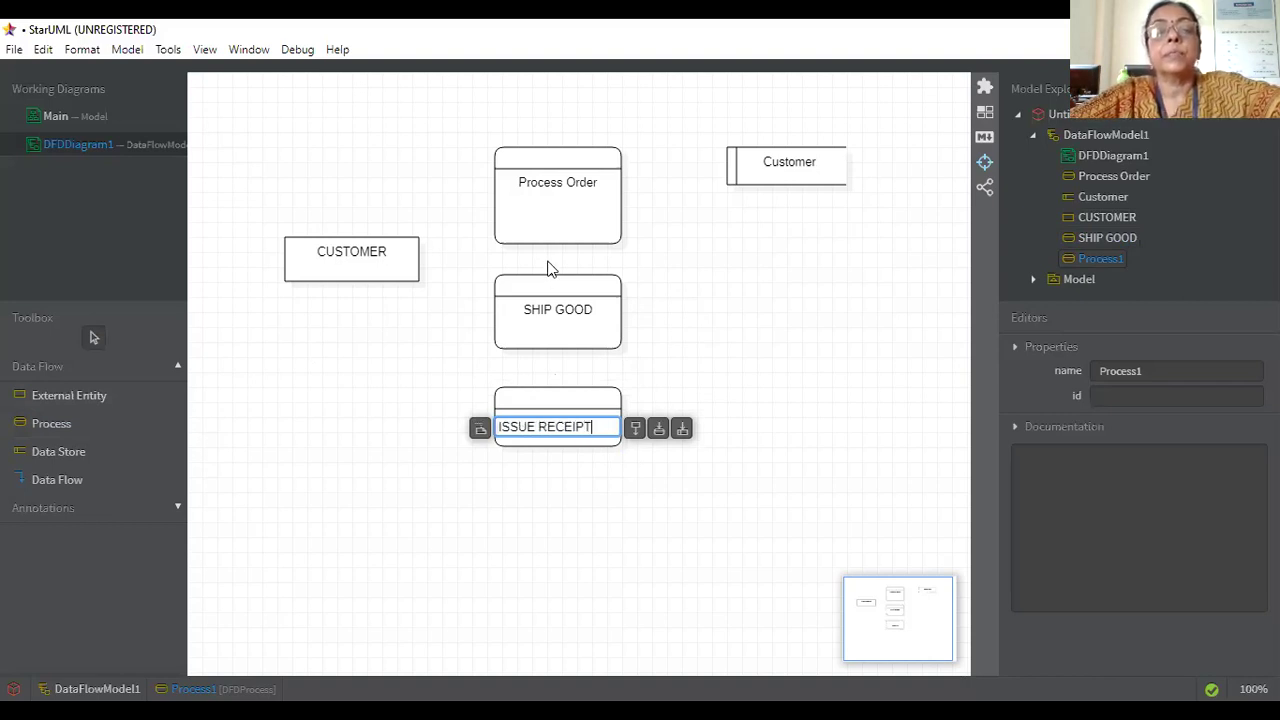
Step: Rename the Process Order process in capitals as PROCESS ORDER
double_click(550, 190)
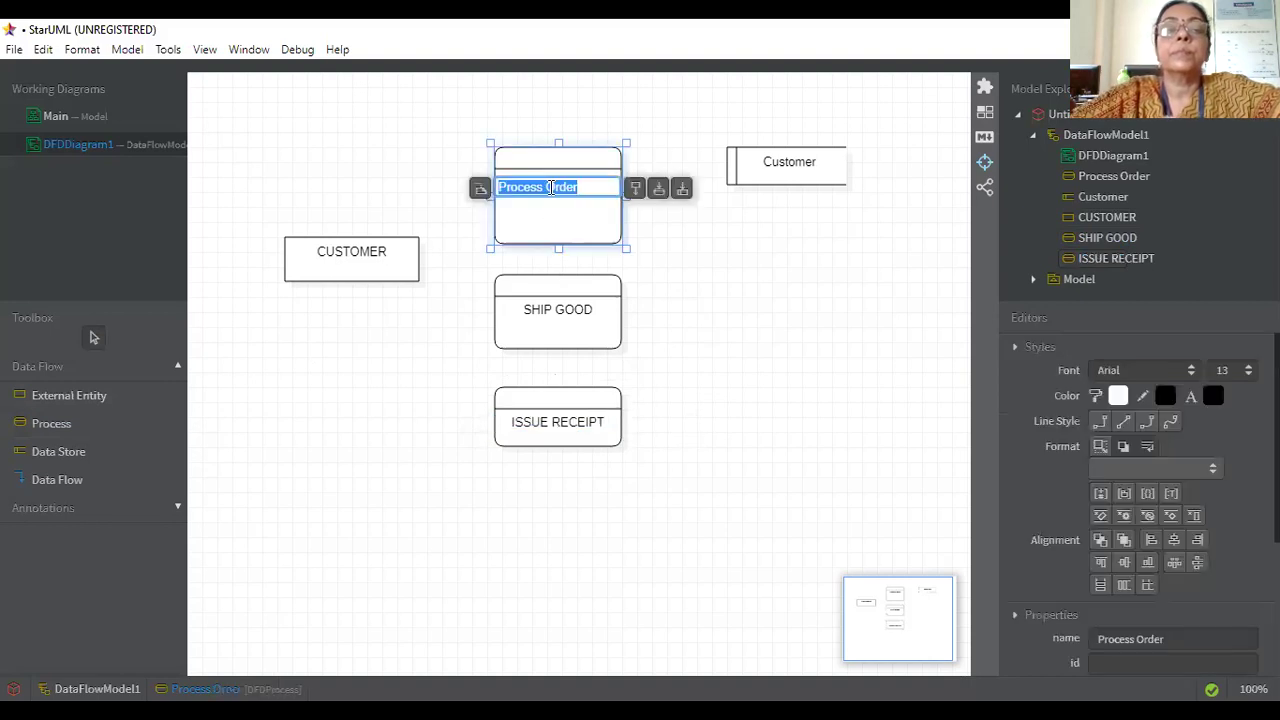
type("PROS")
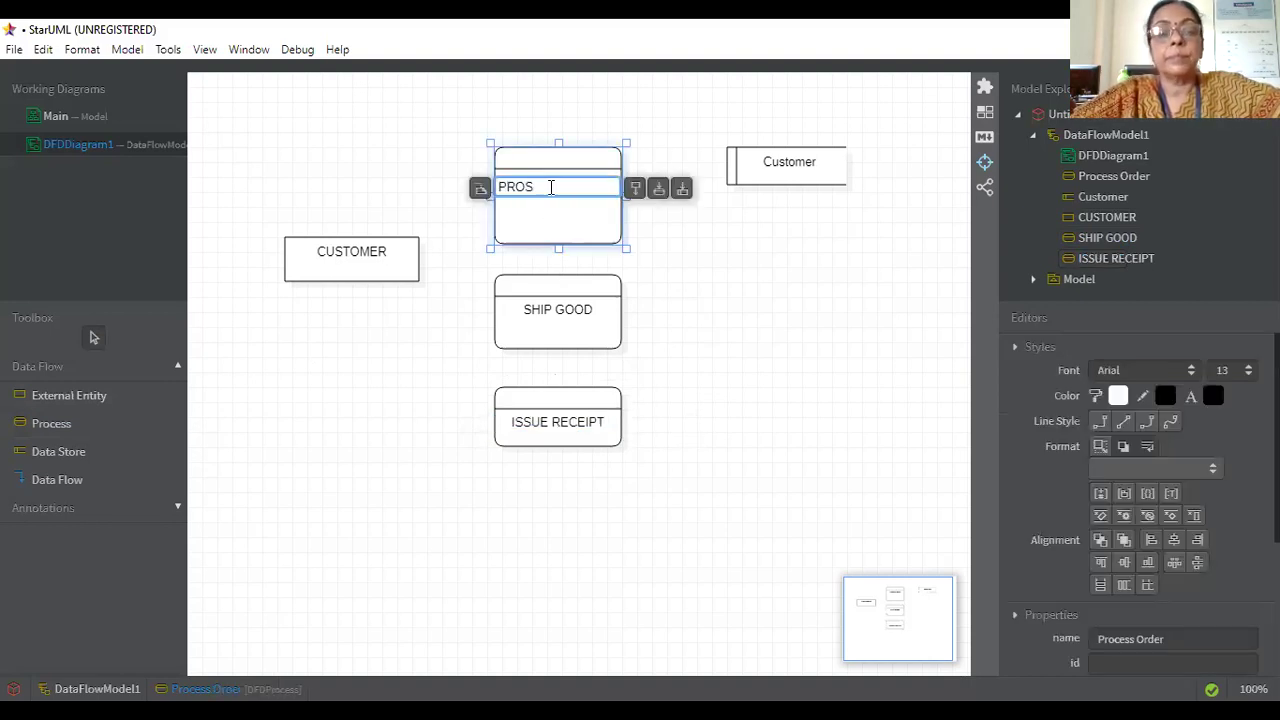
key("BackSpace")
type("CESS")
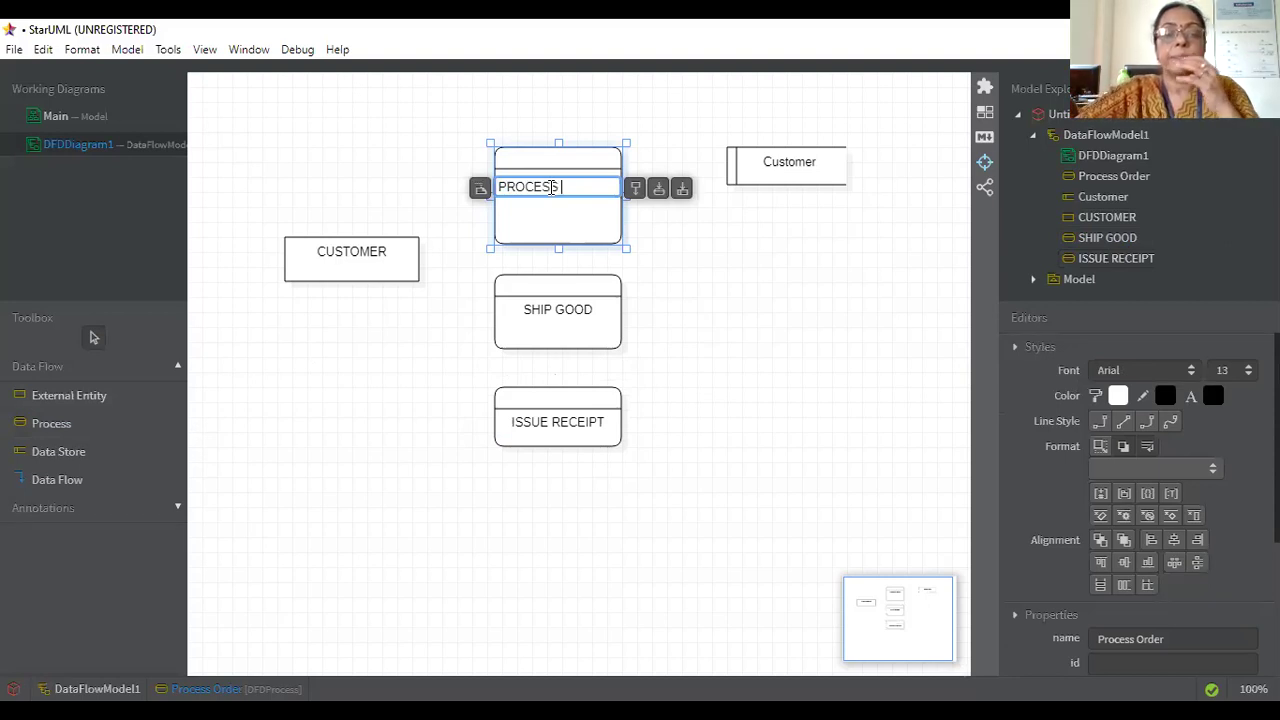
type(" ORDER")
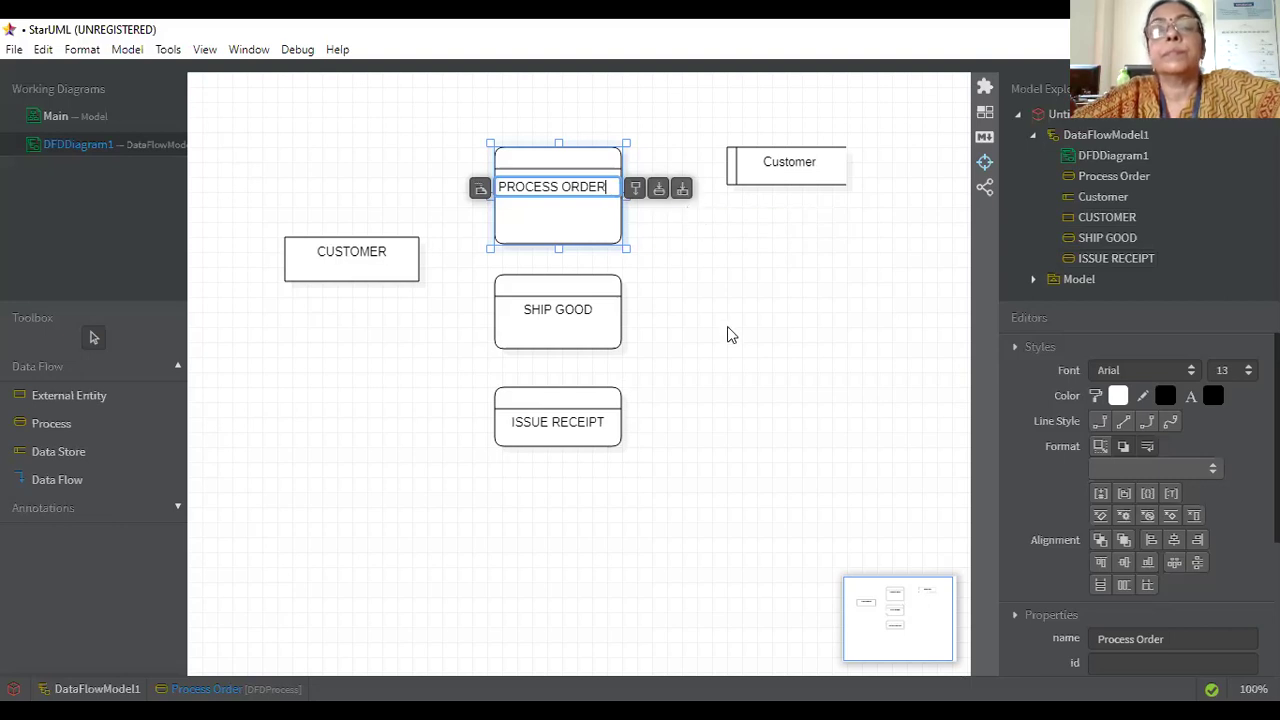
key("Return")
left_click(690, 177)
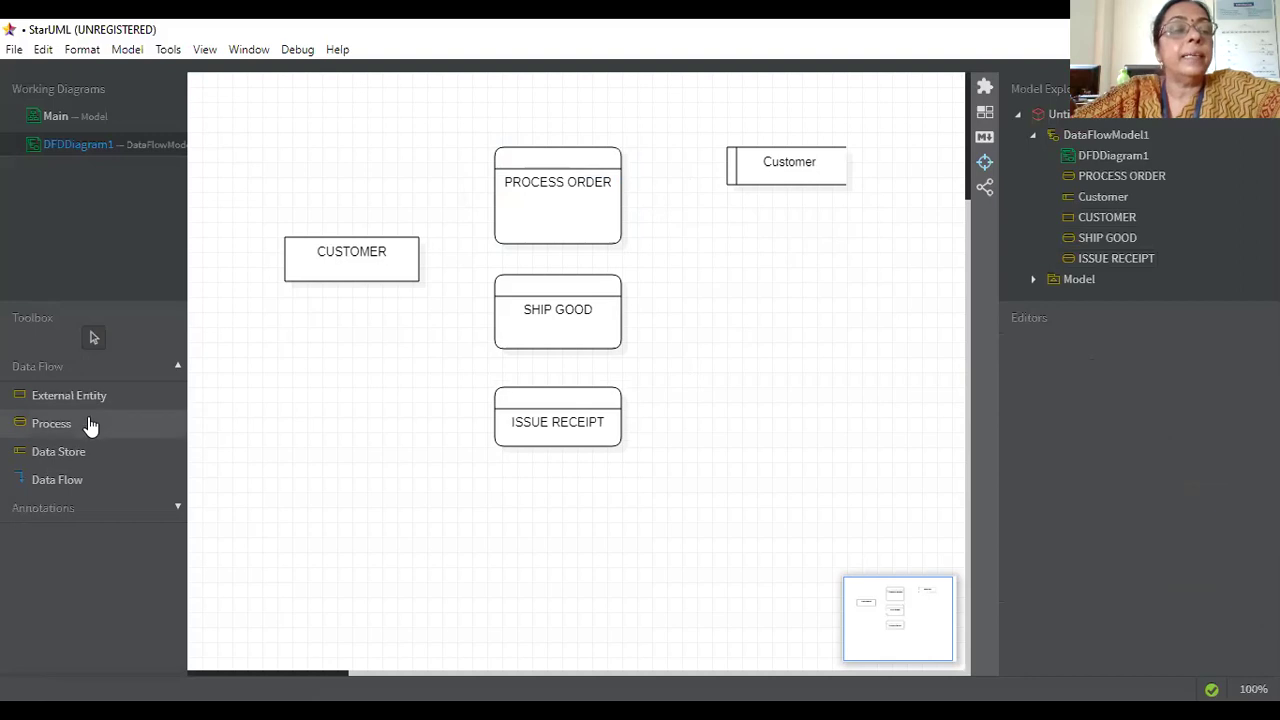
Step: Add a data store below the Customer data store and name it INVENTORY
left_click(84, 453)
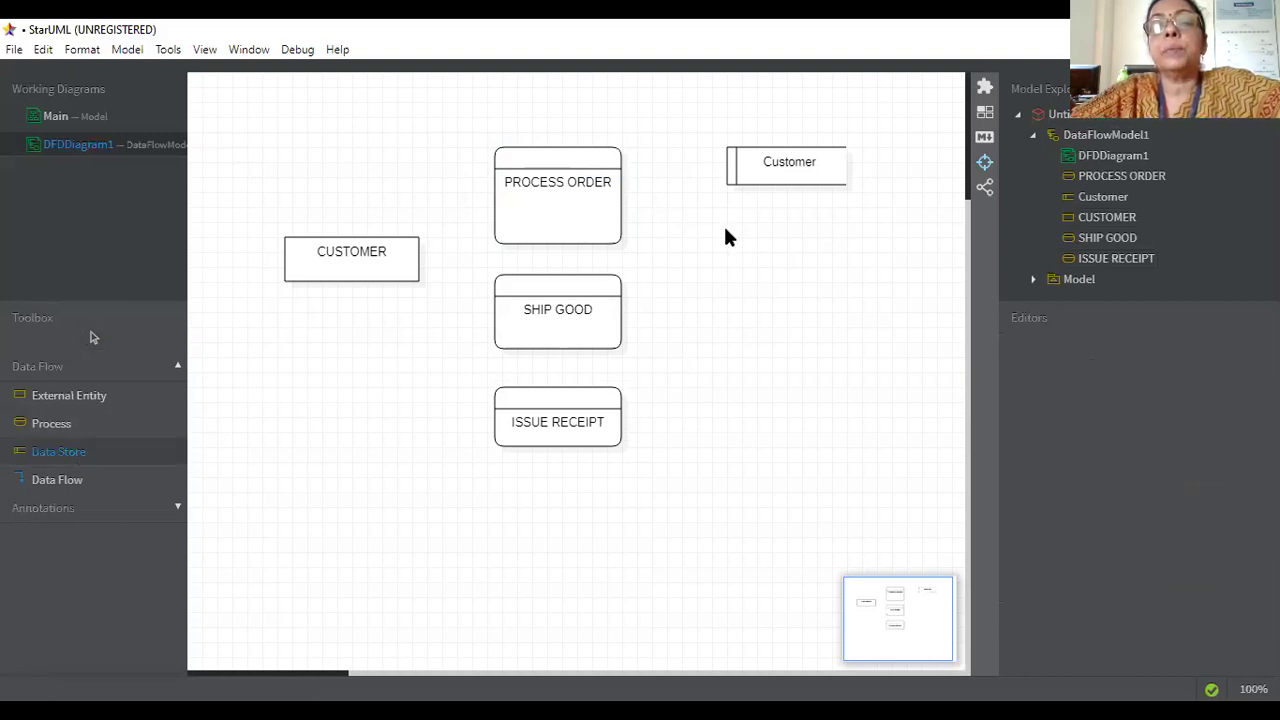
left_click_drag(725, 238, 868, 286)
type("IN")
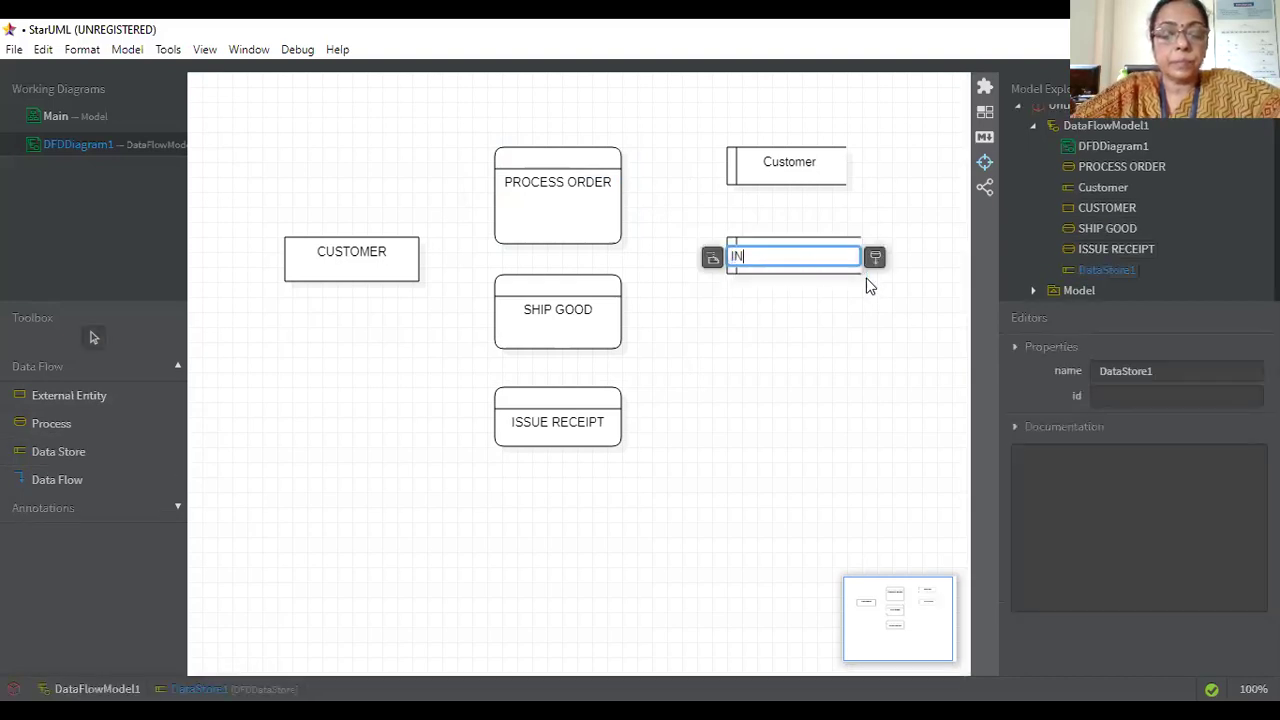
type("VENT")
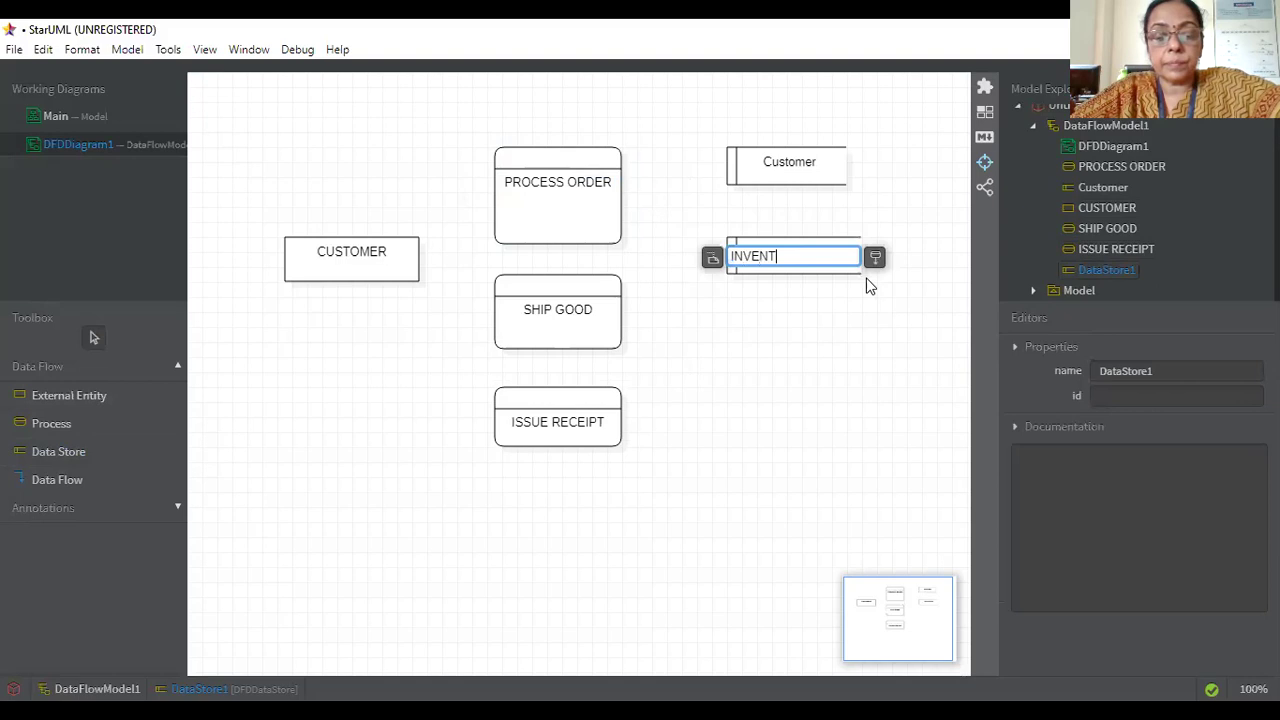
type("ORY")
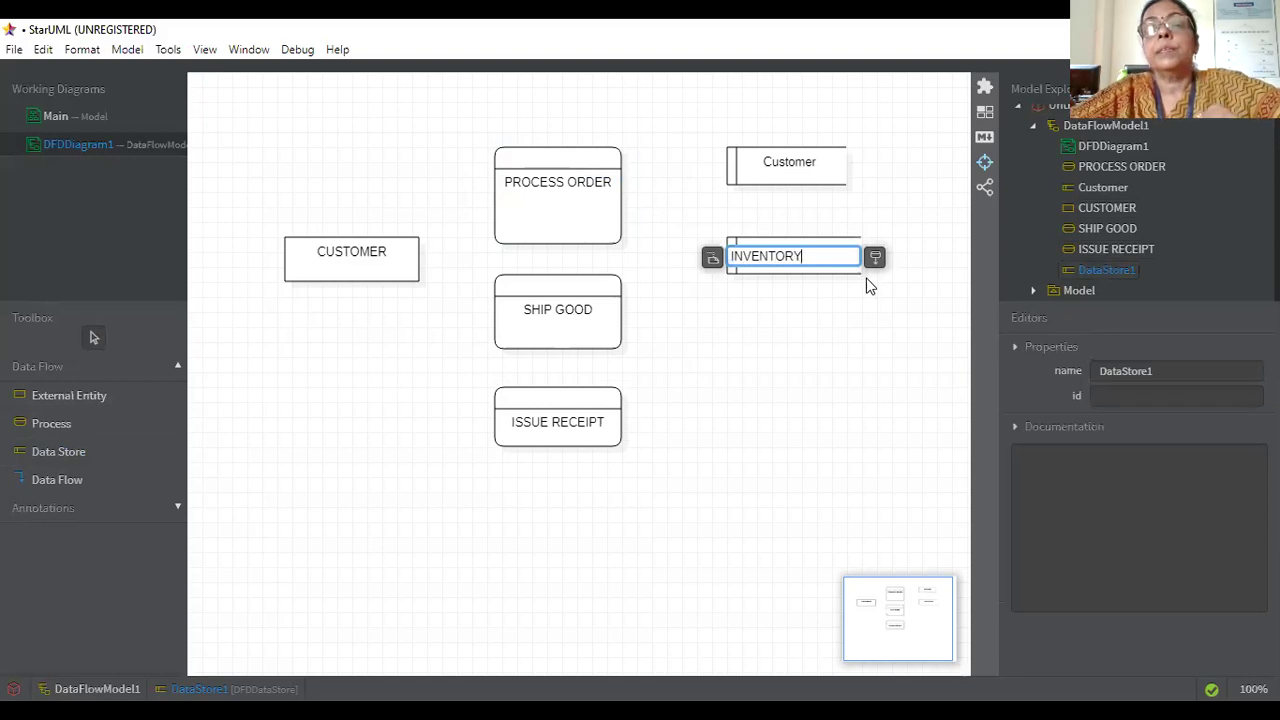
left_click(868, 286)
Step: Rearrange the data stores so that INVENTORY sits beside PROCESS ORDER and Customer sits below it beside SHIP GOOD
left_click(849, 260)
left_click_drag(840, 163, 810, 327)
left_click(787, 128)
left_click_drag(800, 196, 803, 200)
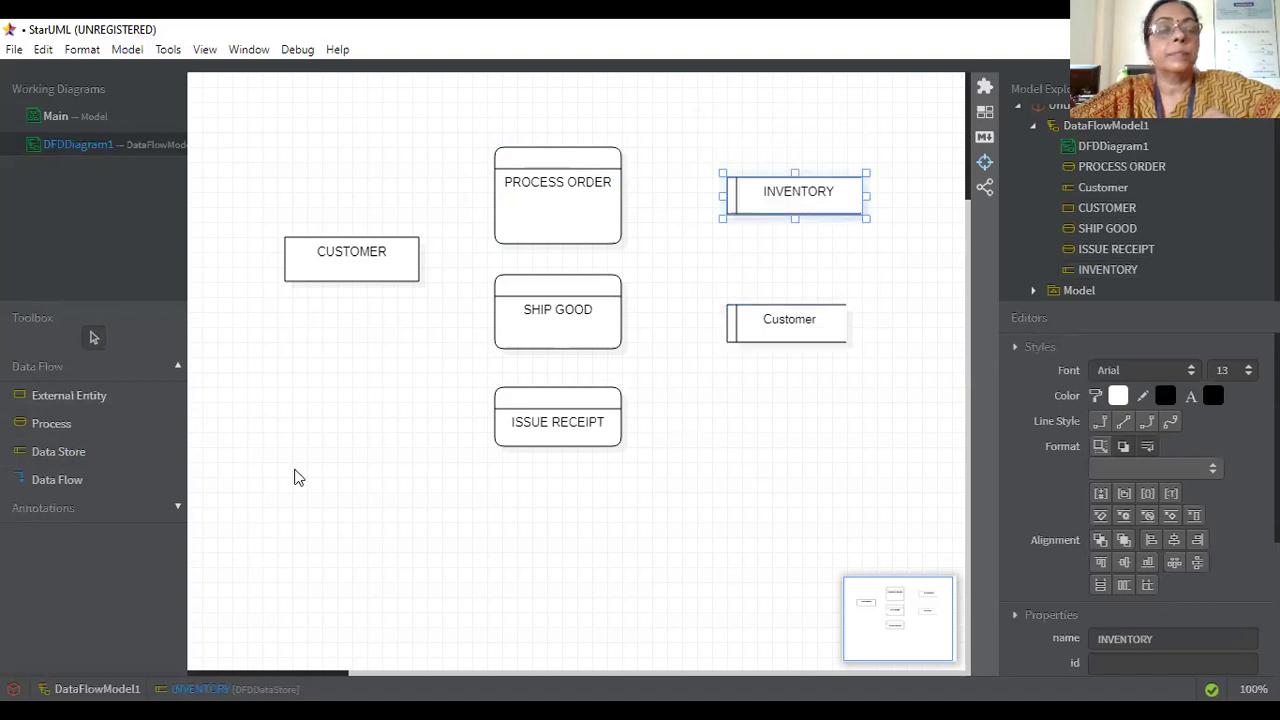
Step: Add a third data store below Customer, beside ISSUE RECEIPT, and name it TRANSACTION
left_click(64, 448)
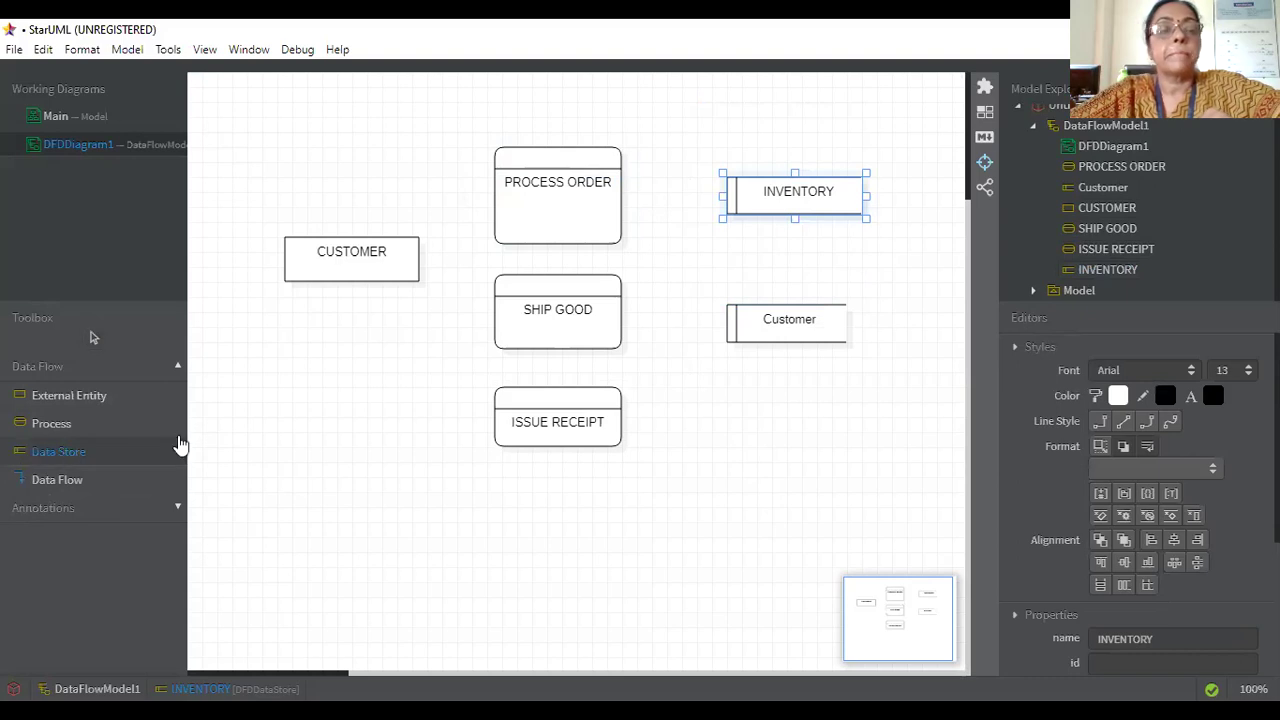
left_click_drag(727, 410, 868, 470)
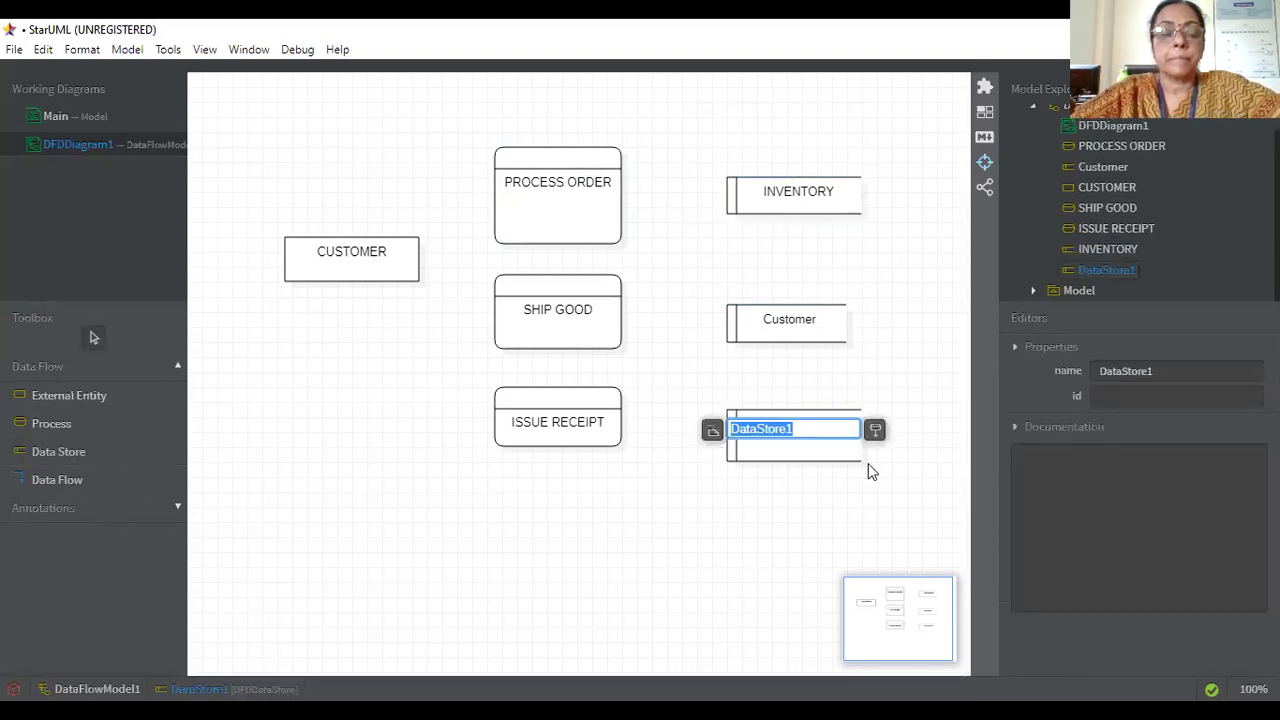
type("TRANS")
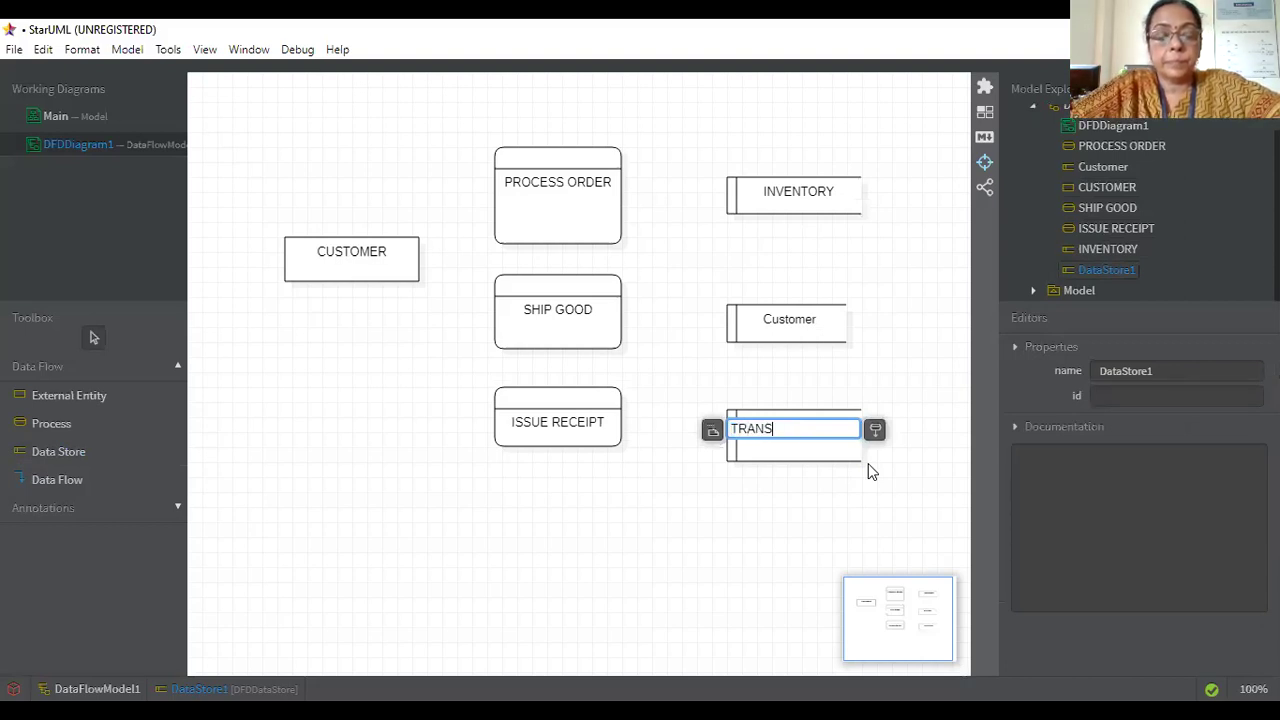
type("ACTION")
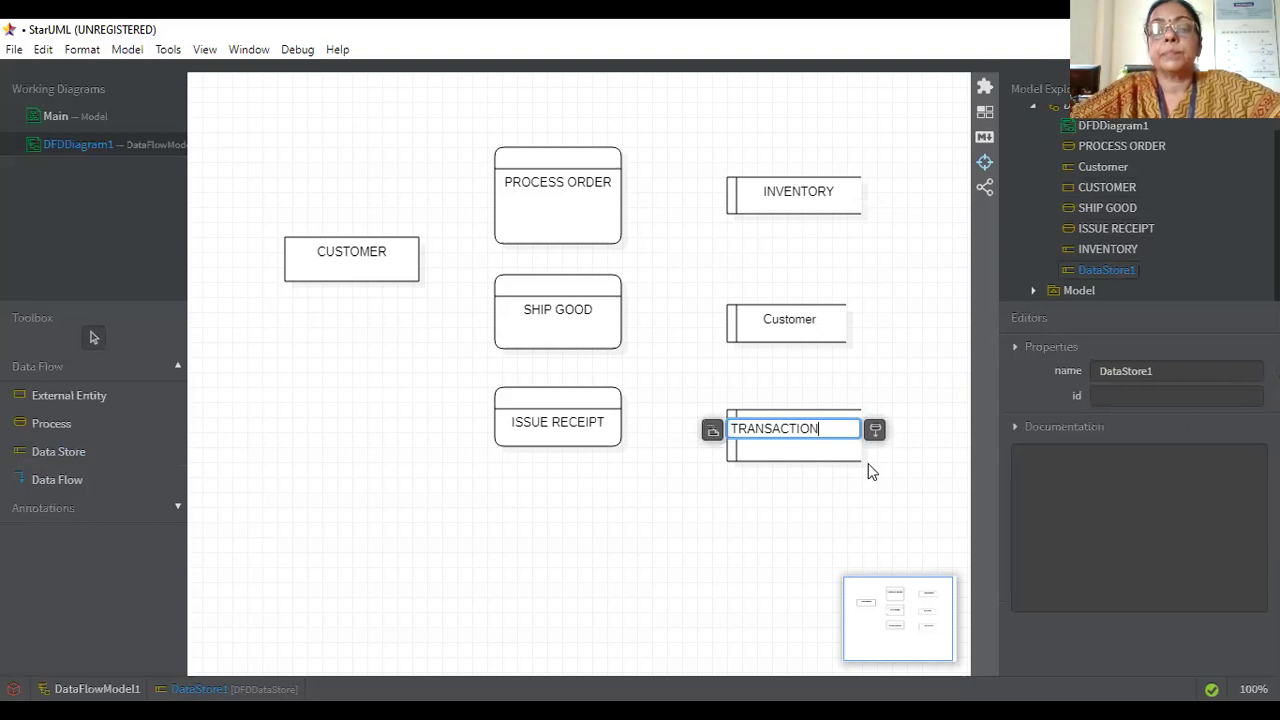
left_click(645, 631)
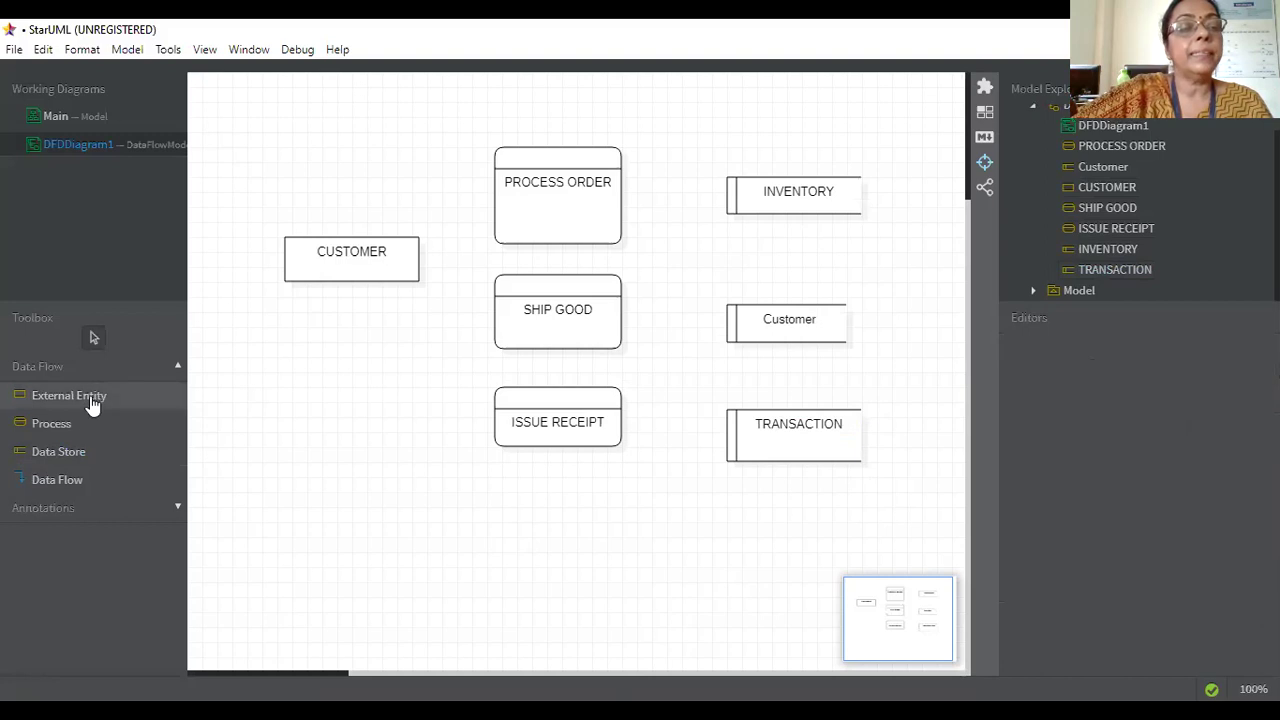
Step: Connect the CUSTOMER entity to the PROCESS ORDER process with a data flow named "order information"
left_click(71, 480)
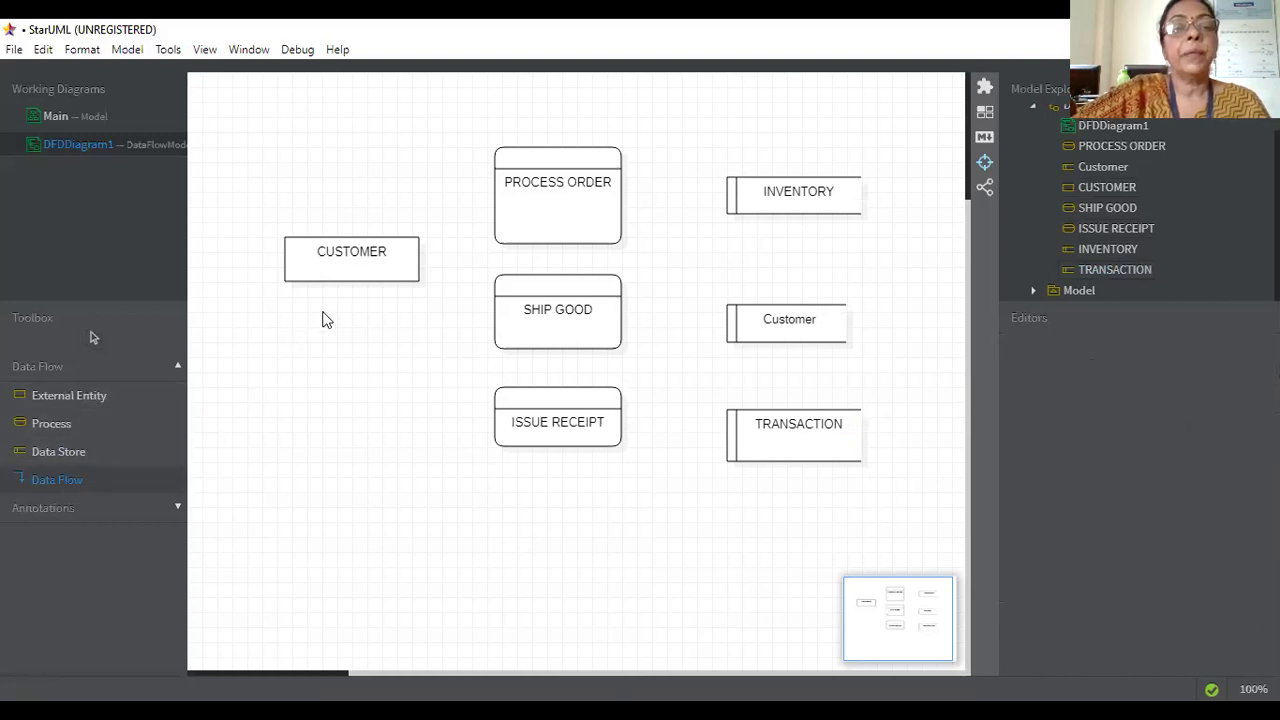
left_click_drag(364, 235, 493, 197)
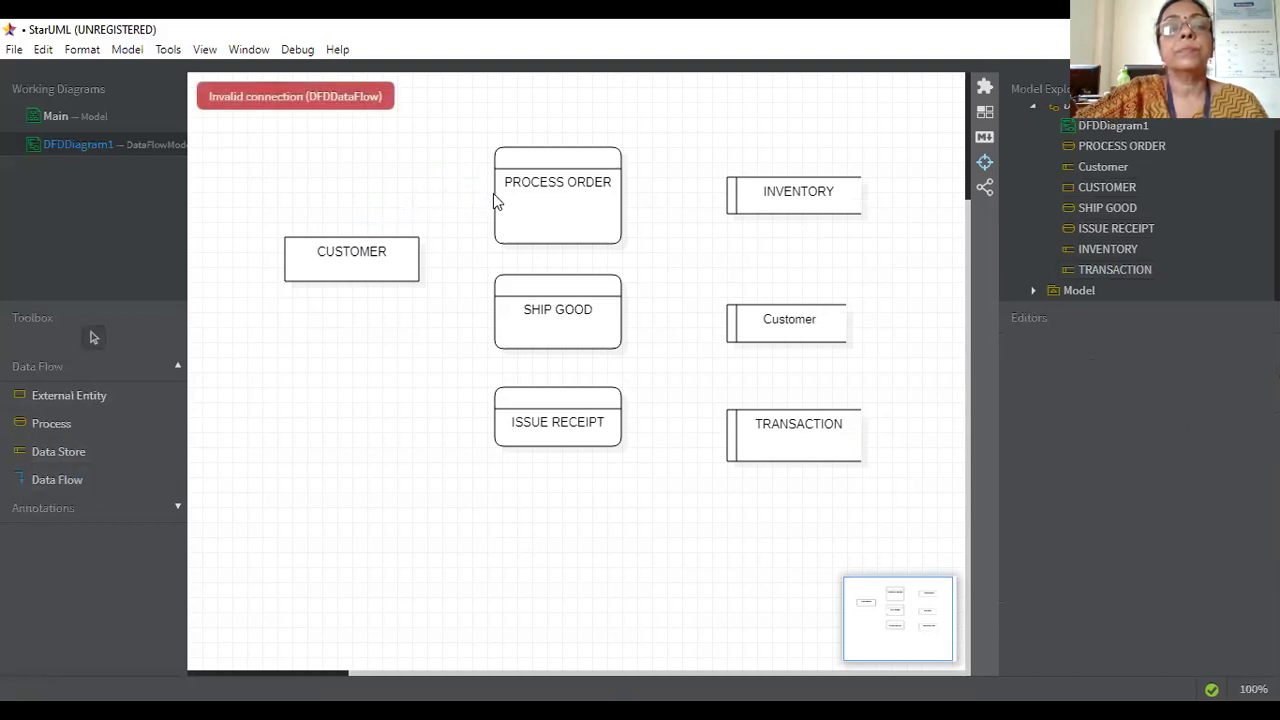
left_click(74, 481)
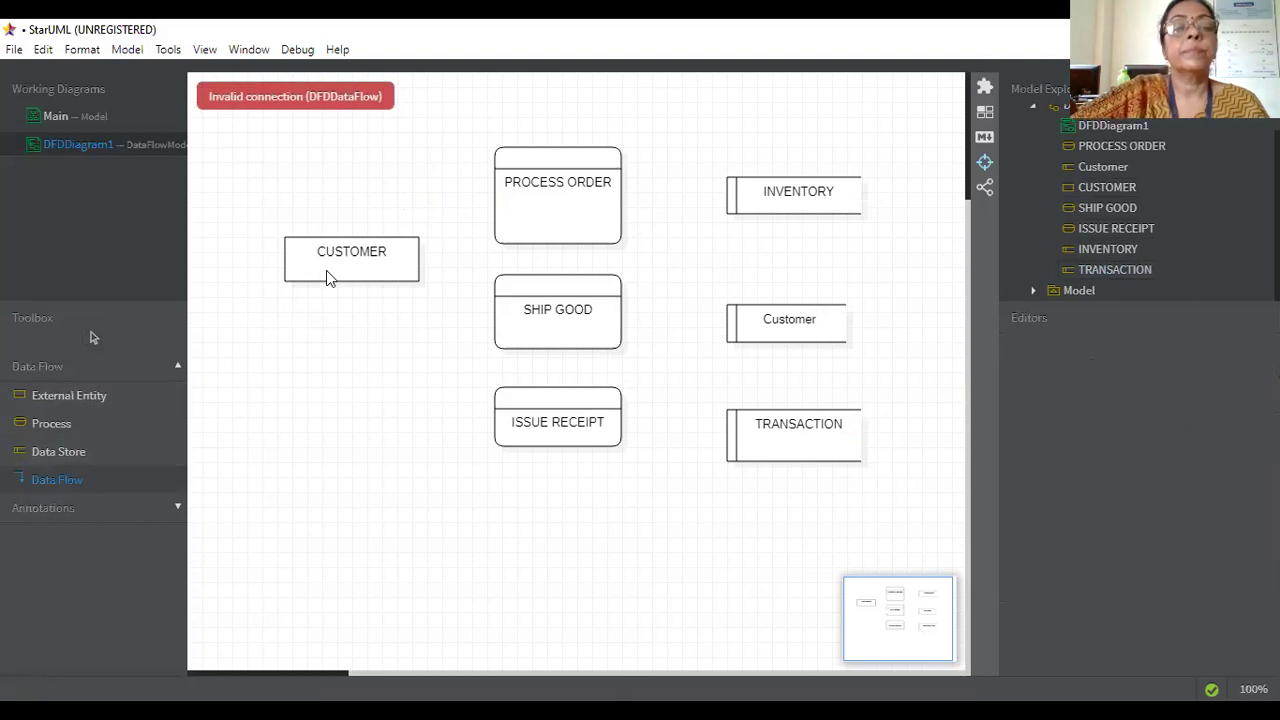
left_click_drag(358, 236, 503, 211)
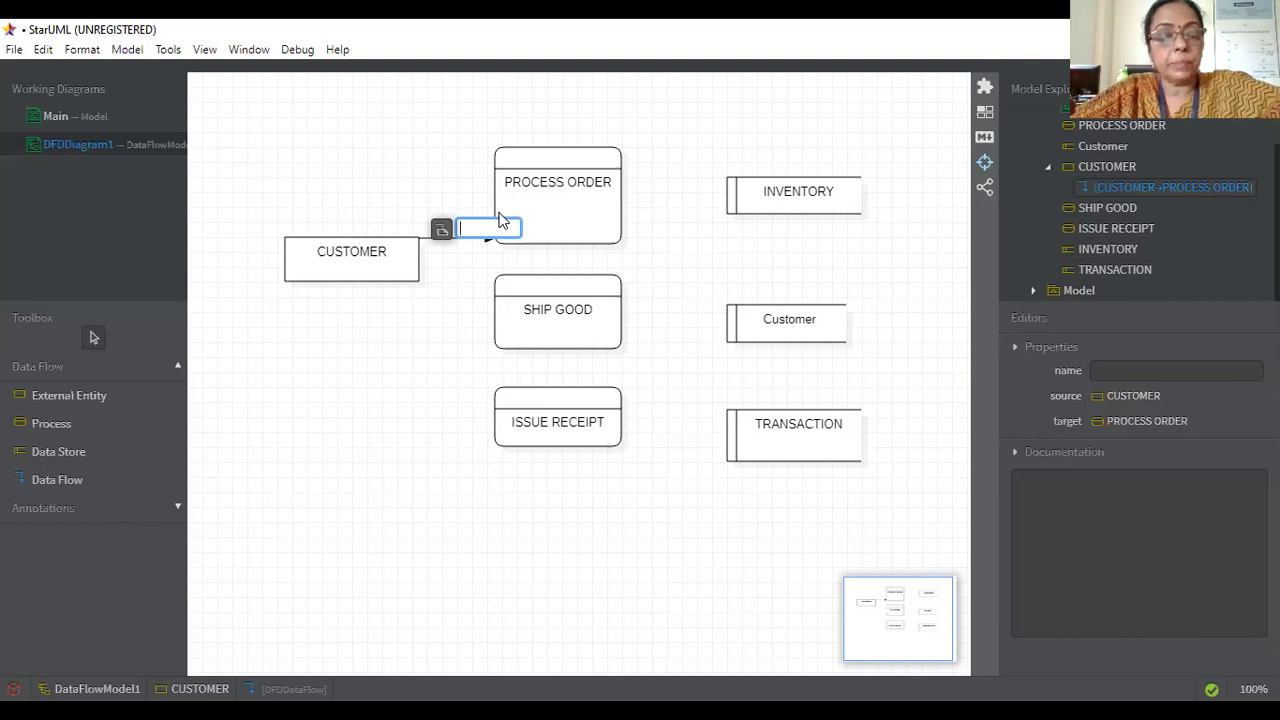
type("ord")
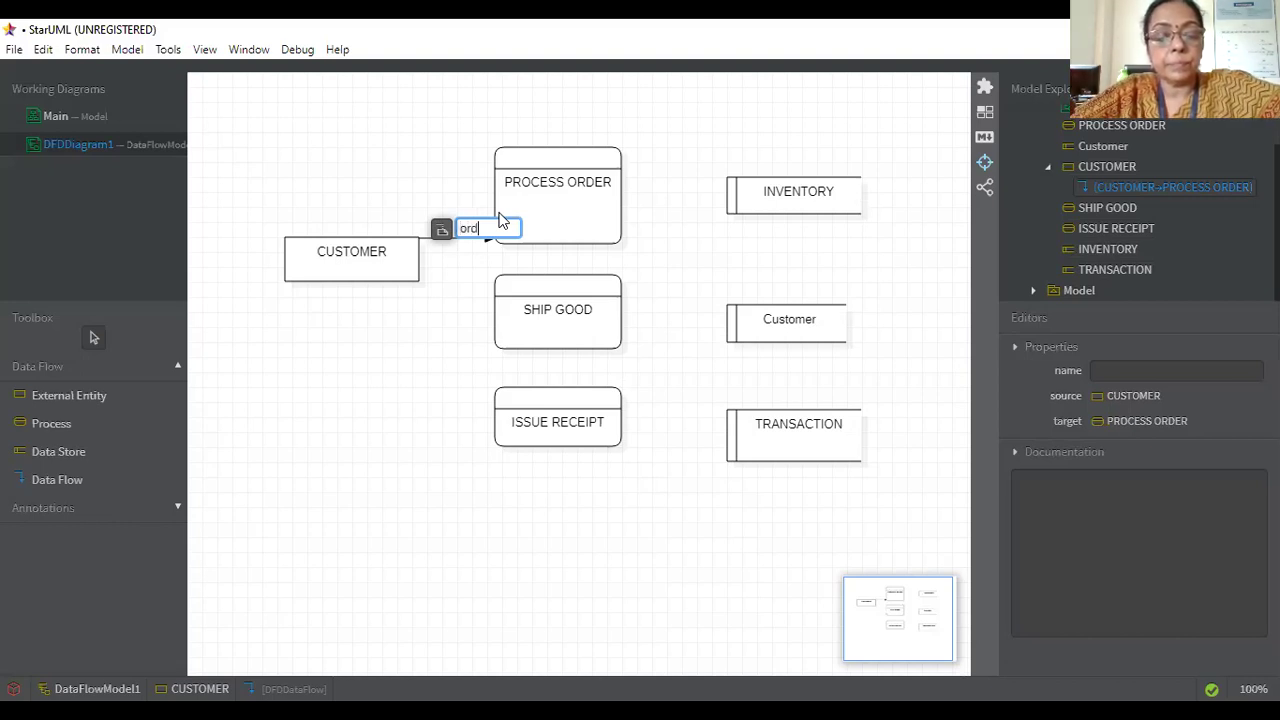
type("er informatio")
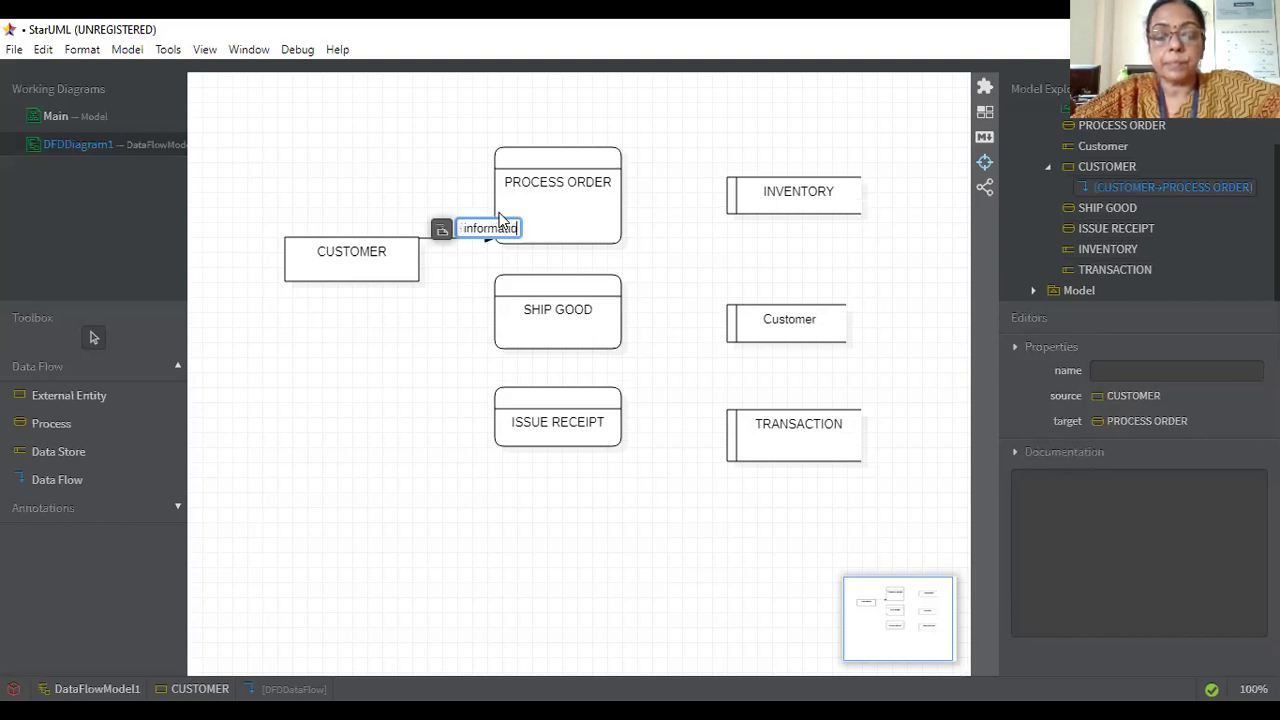
type("n")
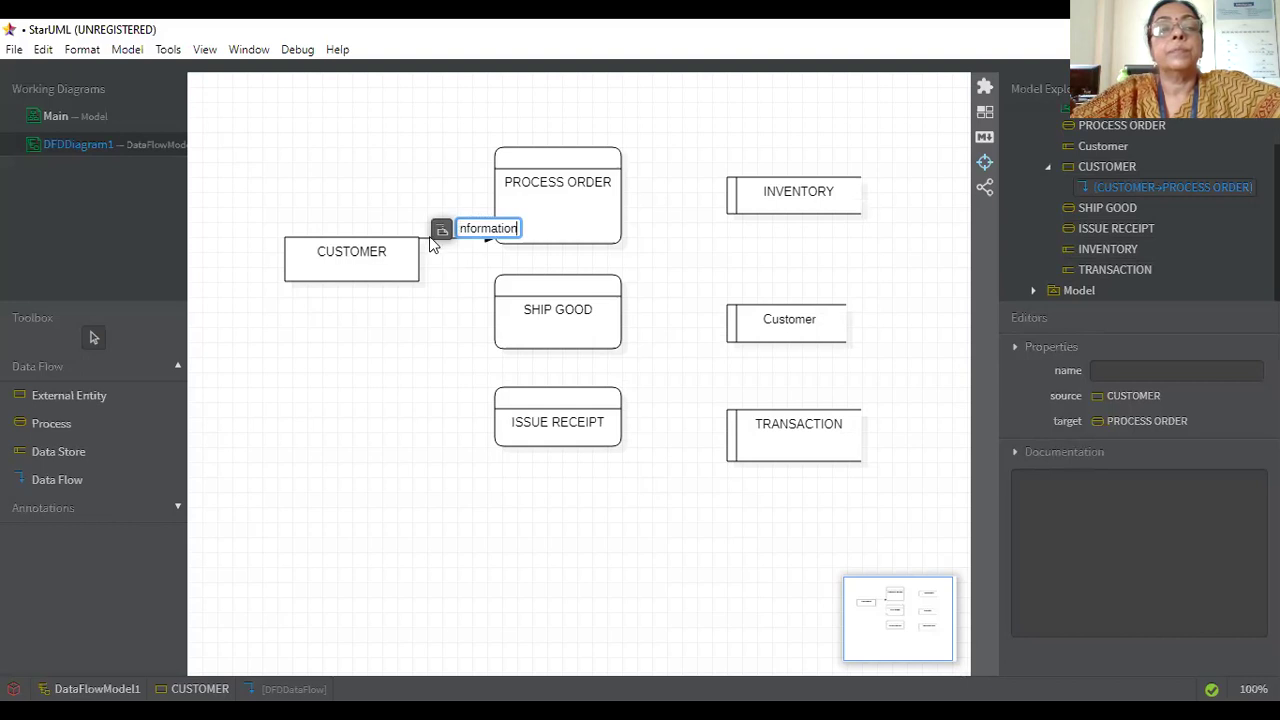
Step: Reroute the "order information" data flow so it rises from CUSTOMER's upper edge and turns horizontally into PROCESS ORDER
key("Return")
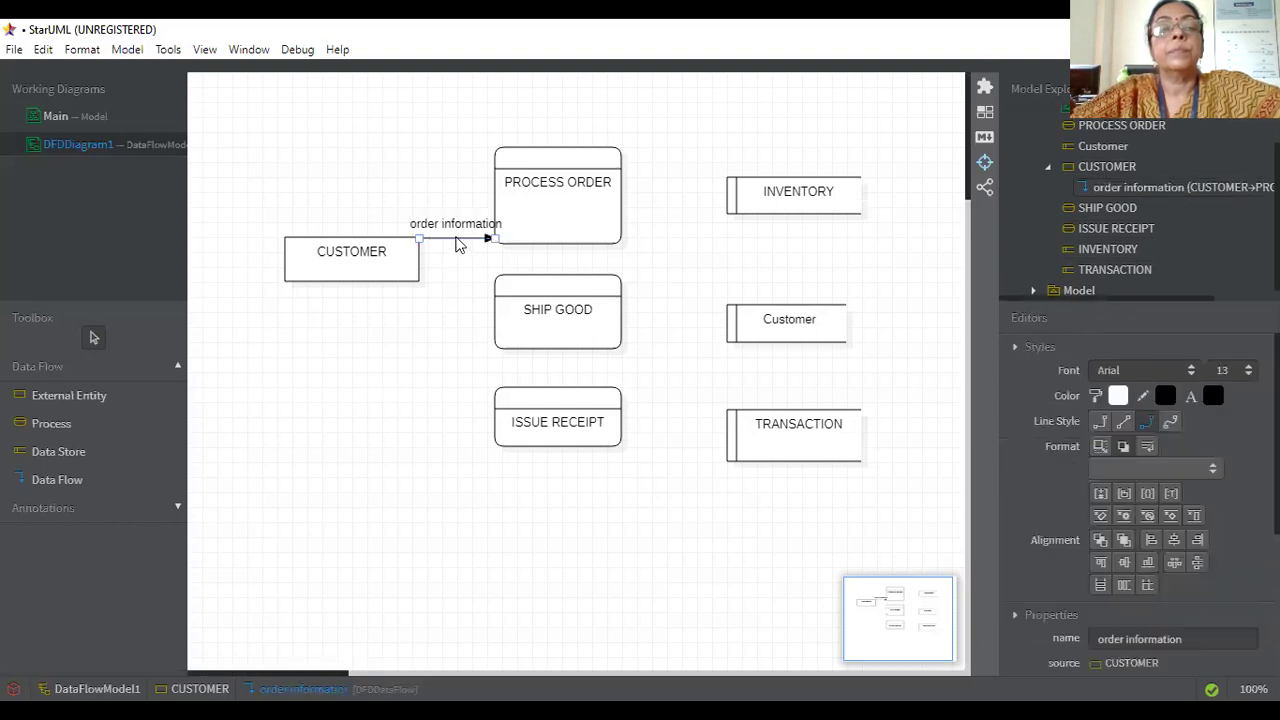
left_click_drag(457, 240, 421, 199)
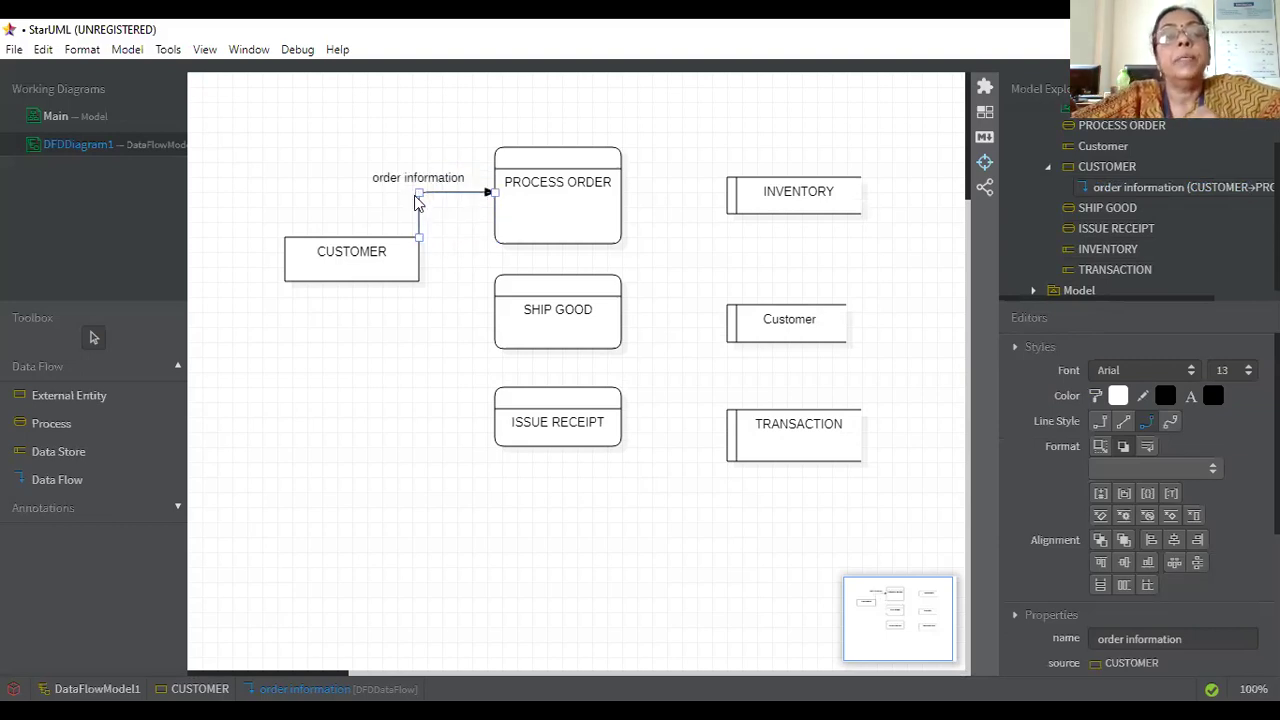
left_click_drag(420, 222, 387, 225)
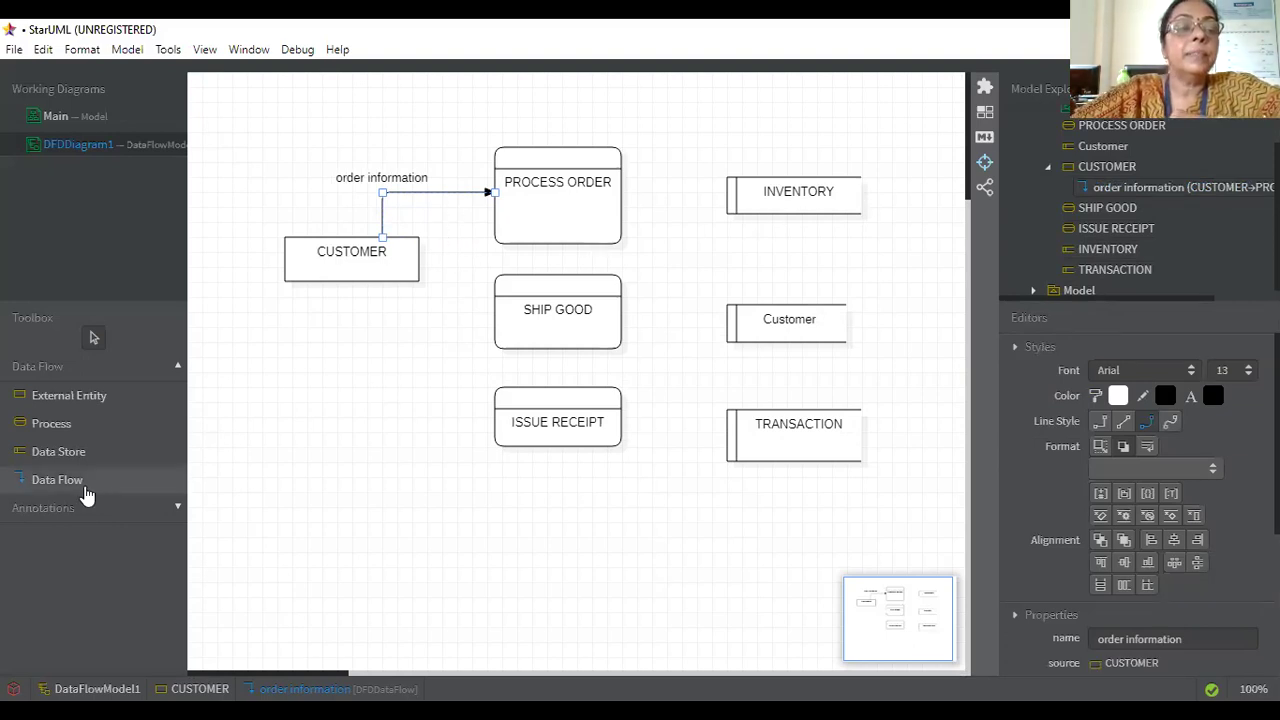
left_click(88, 491)
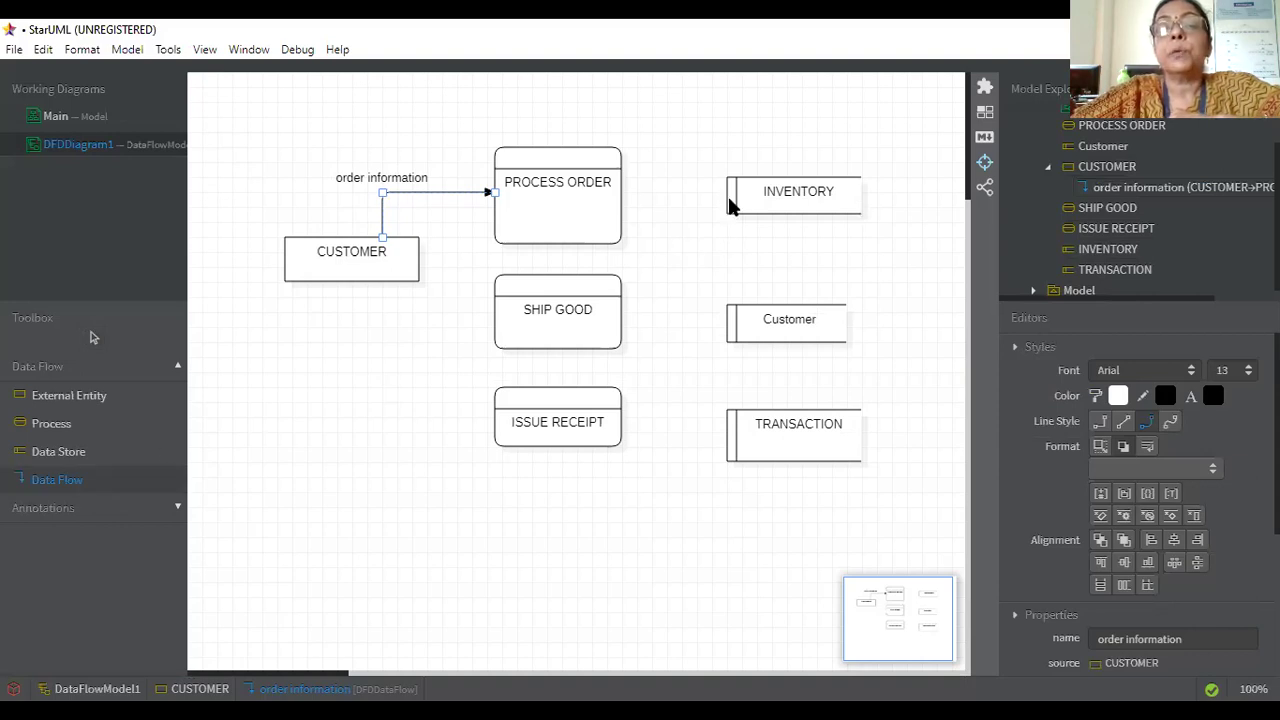
left_click_drag(663, 208, 624, 194)
left_click_drag(628, 198, 628, 198)
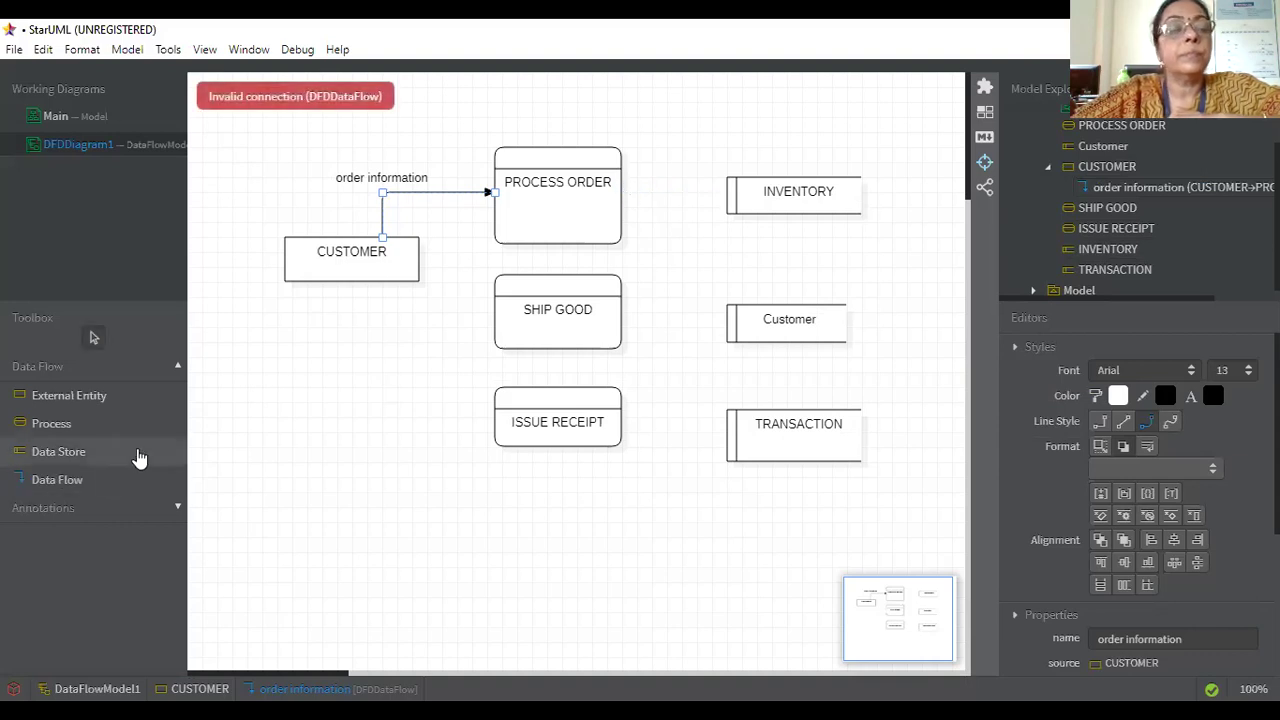
Step: Connect the INVENTORY data store to the PROCESS ORDER process with a data flow named "check item"
left_click(94, 484)
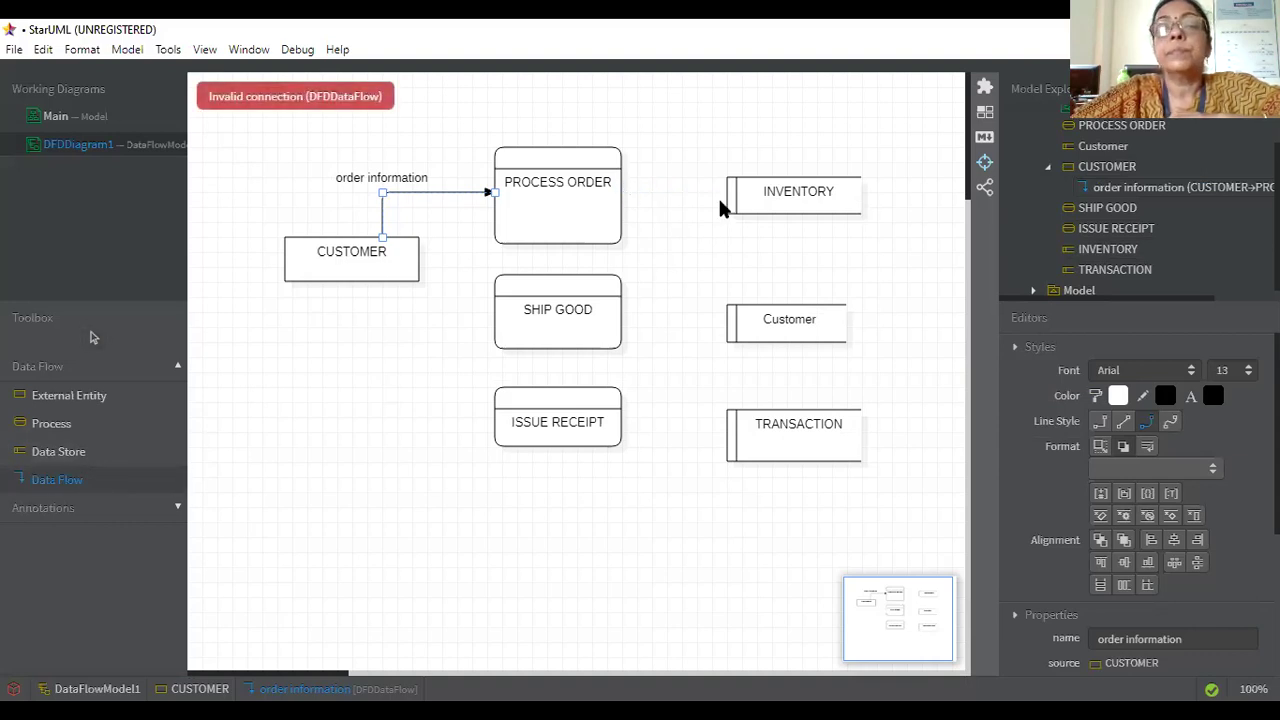
left_click_drag(729, 206, 611, 191)
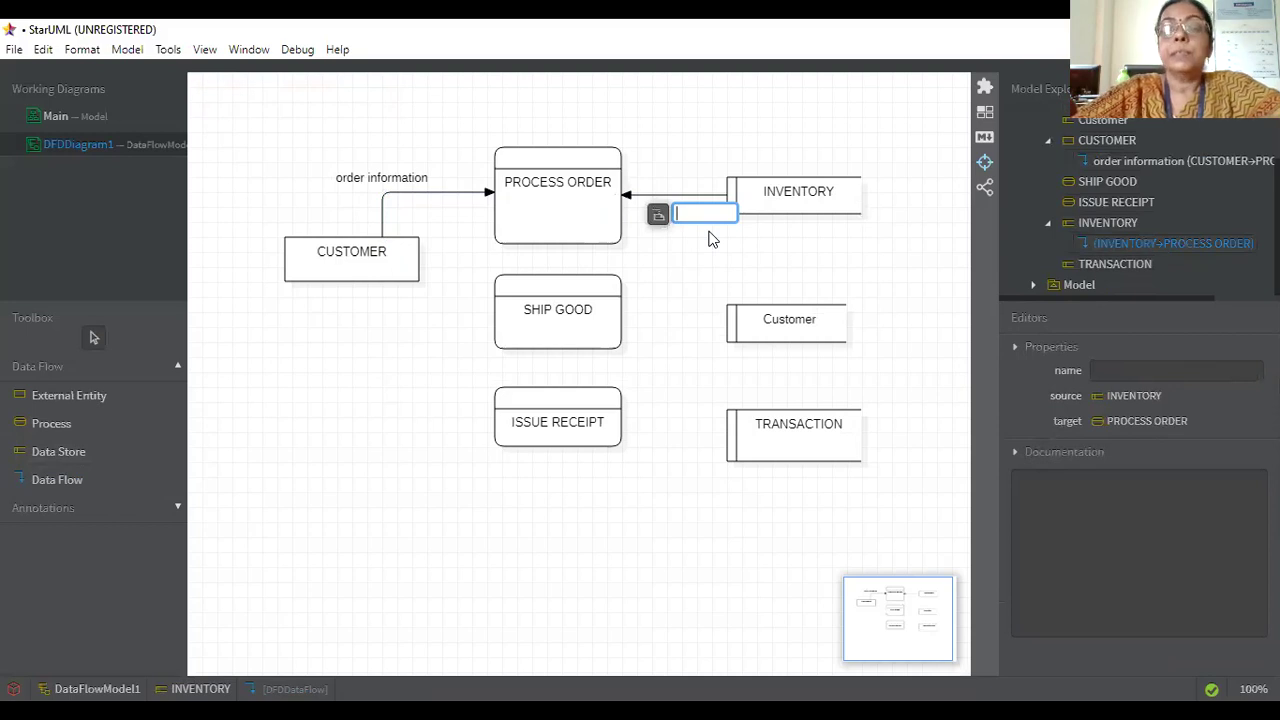
type("che")
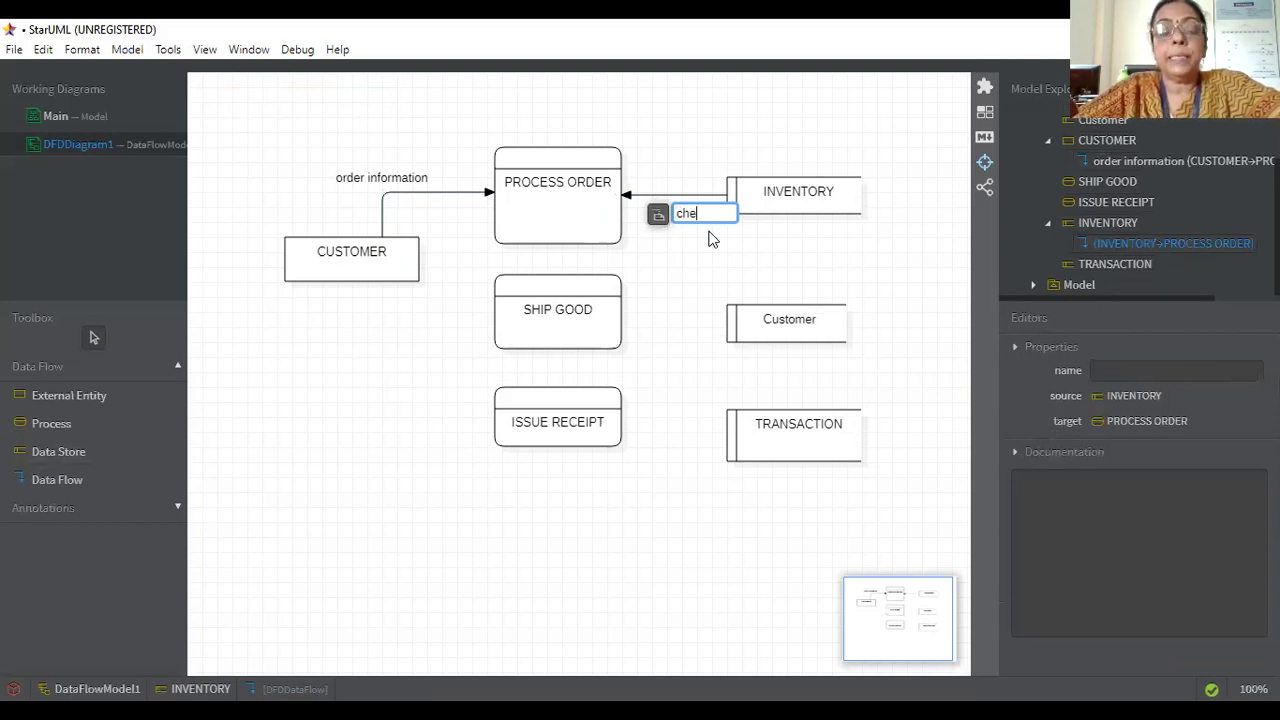
type("ck item")
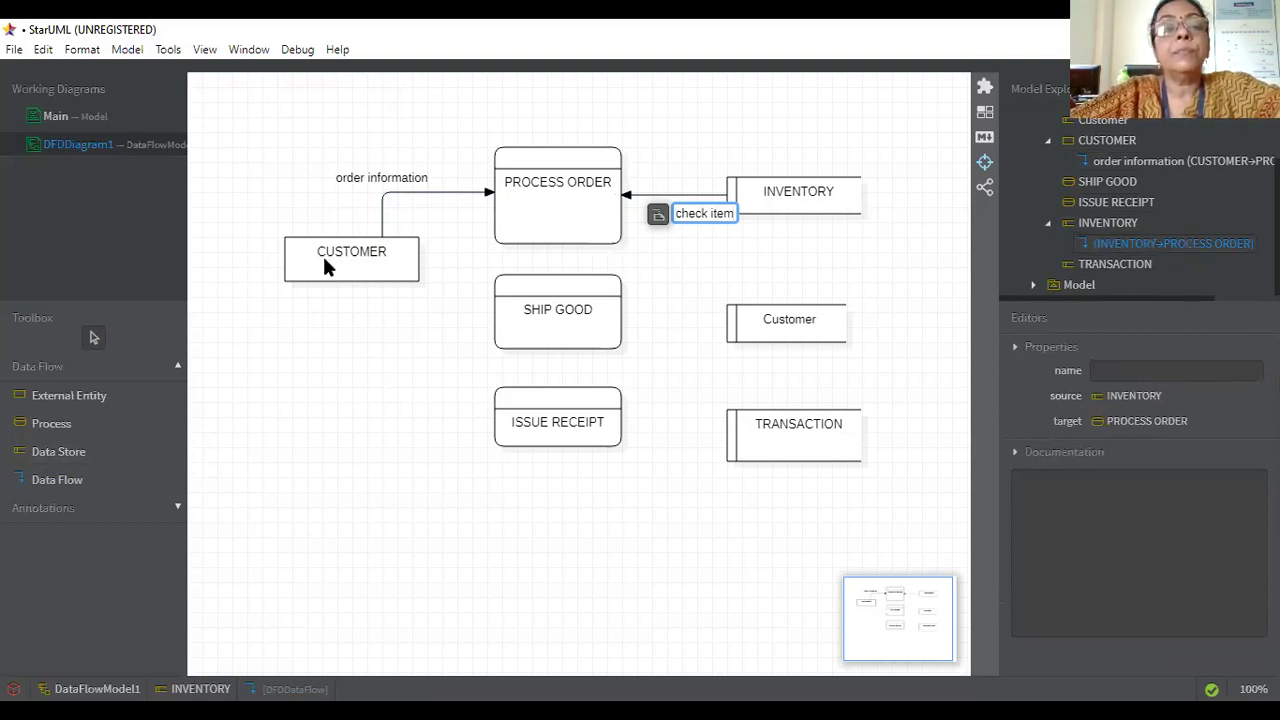
Step: Connect the Customer data store to PROCESS ORDER with a data flow named "valid" and reroute it clear of SHIP GOOD
left_click(63, 482)
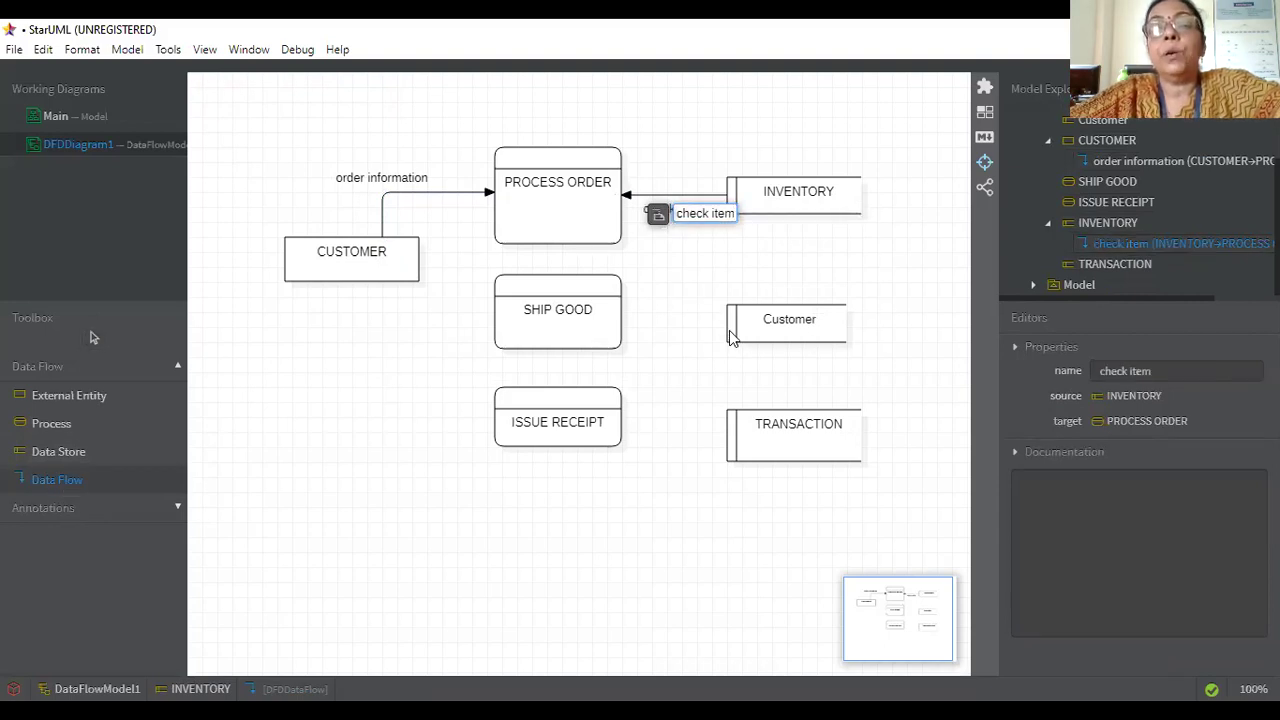
left_click_drag(730, 336, 620, 238)
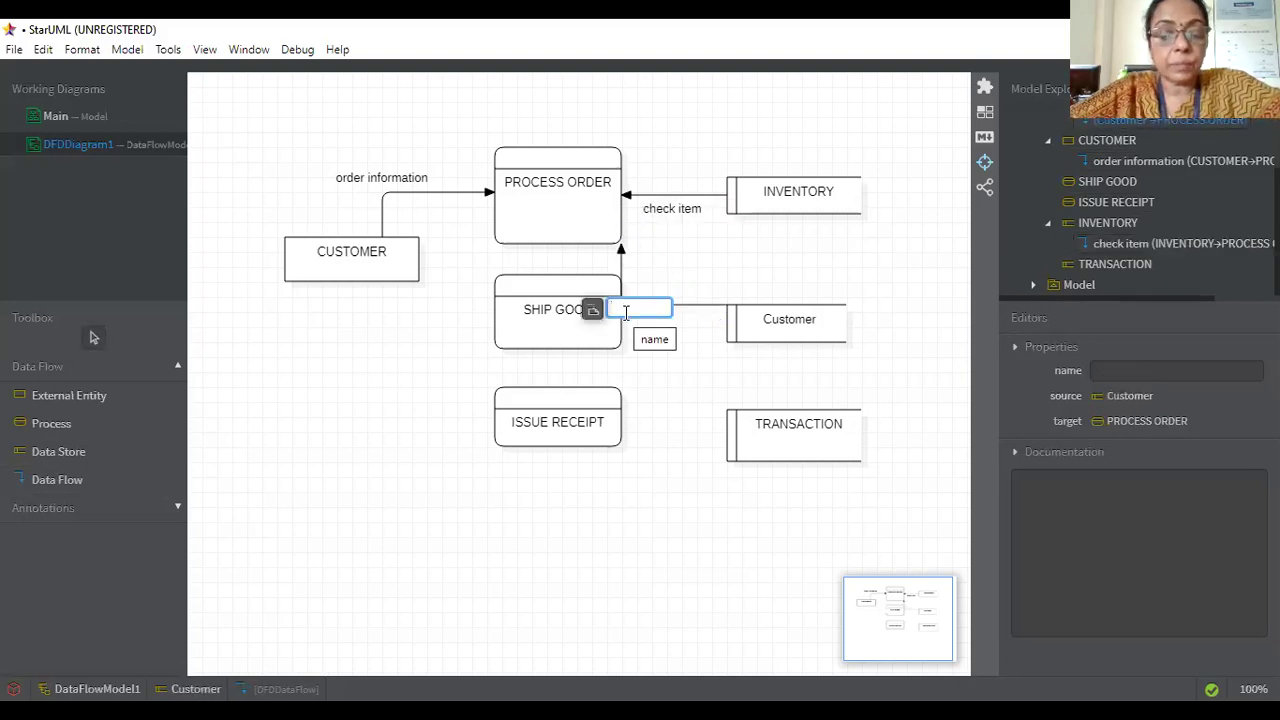
type("valid")
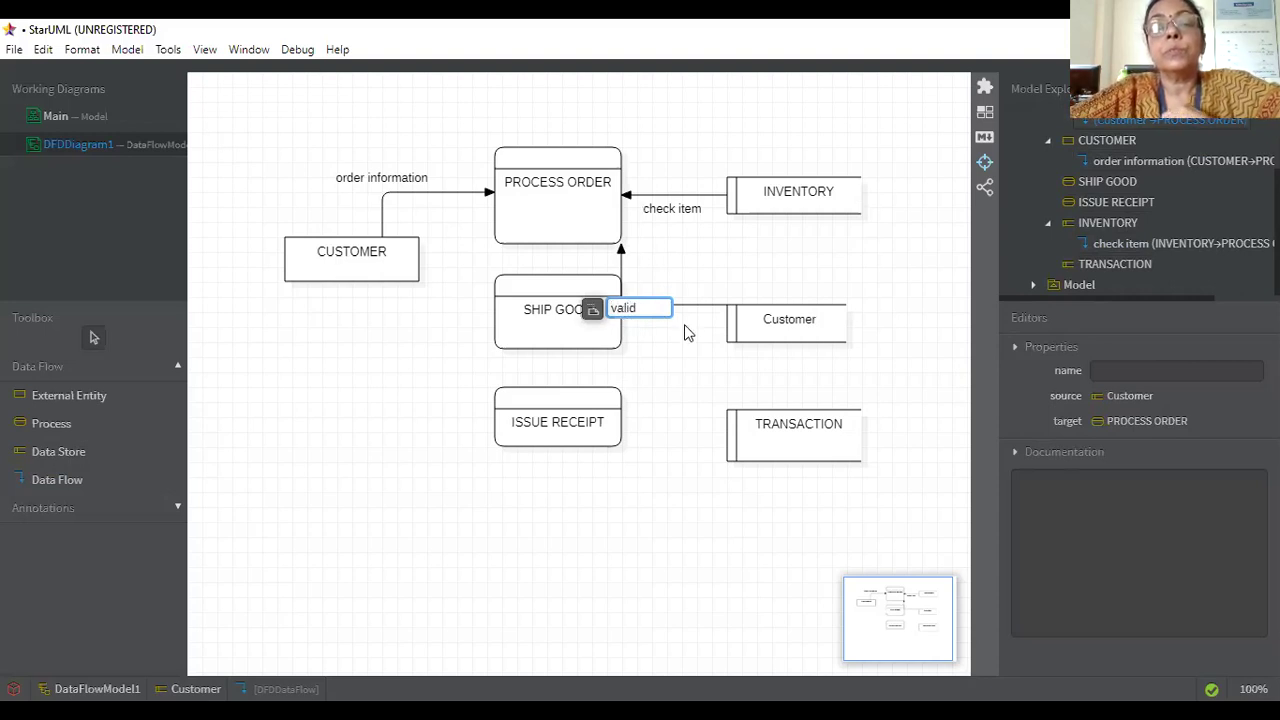
key("Return")
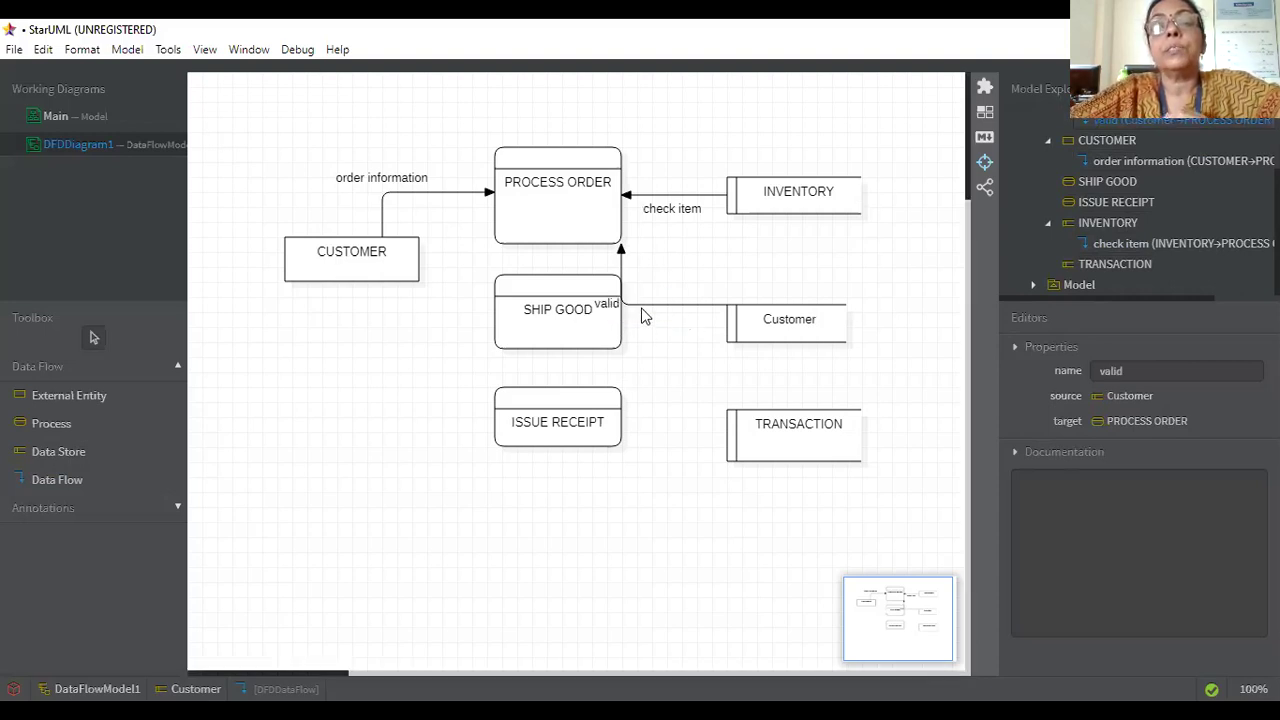
left_click_drag(643, 305, 740, 267)
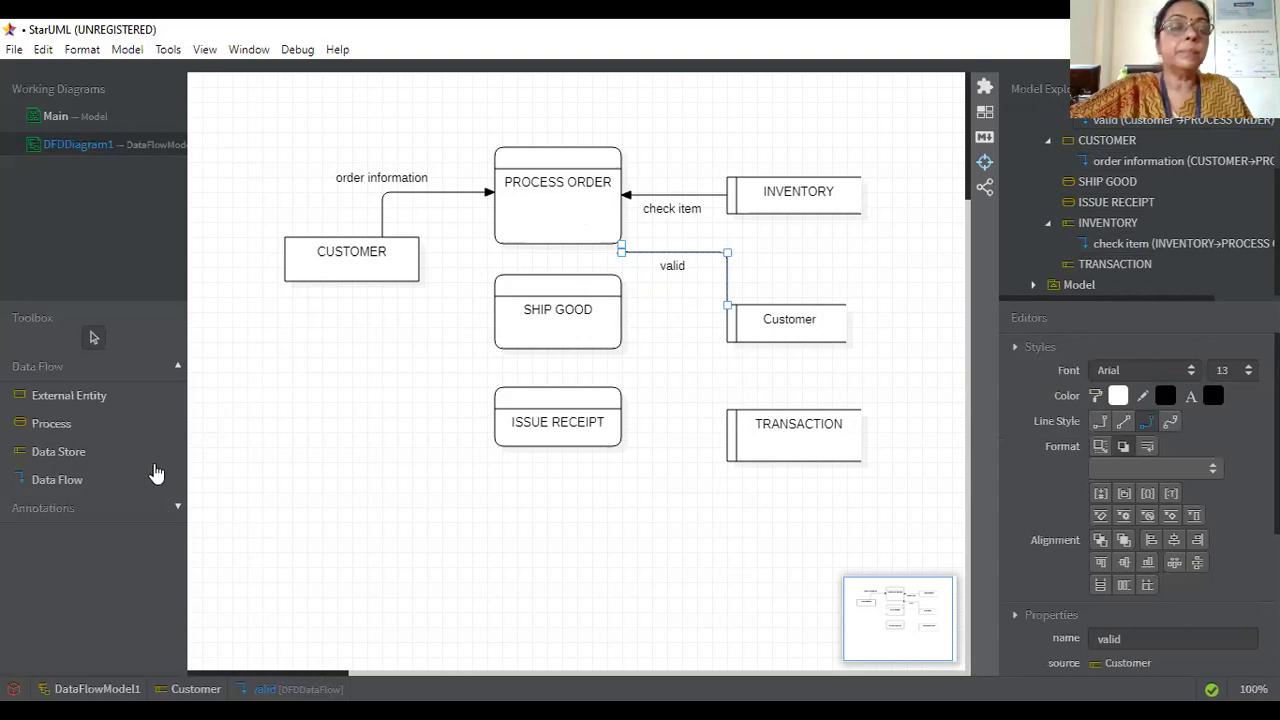
Step: Connect the PROCESS ORDER process to the SHIP GOOD process with a data flow named "ship item"
left_click(84, 484)
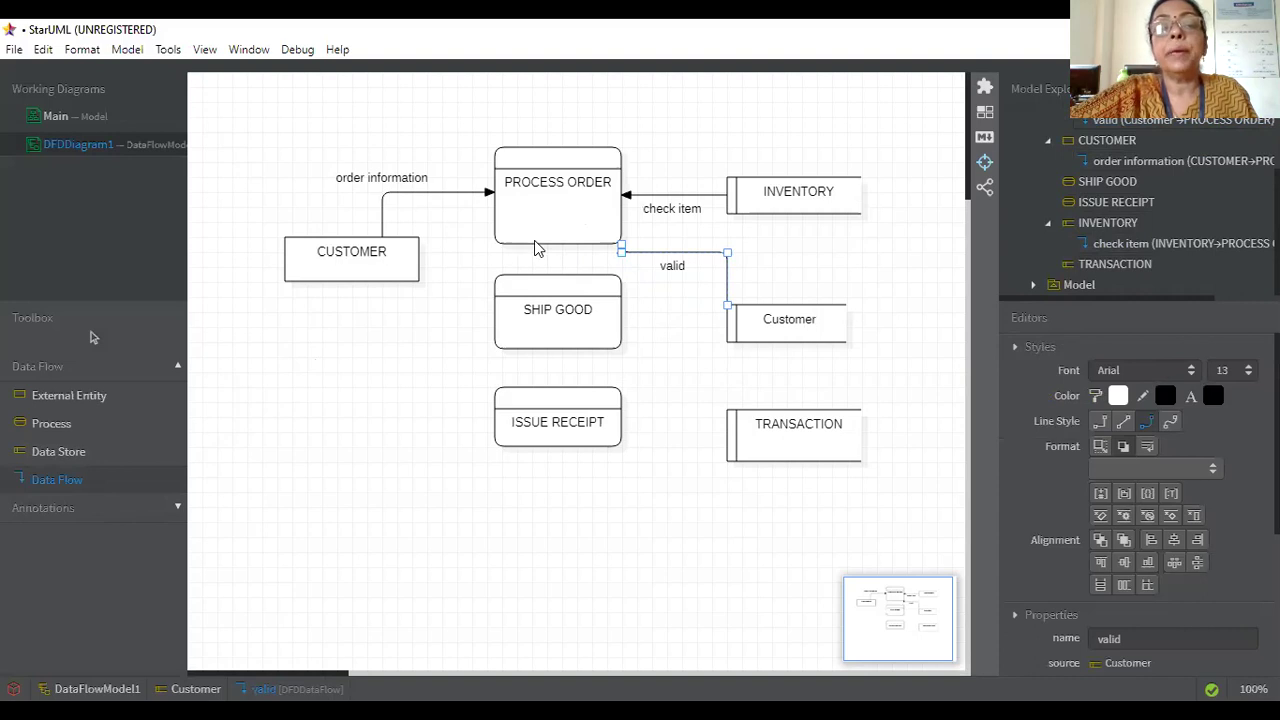
left_click_drag(536, 246, 533, 278)
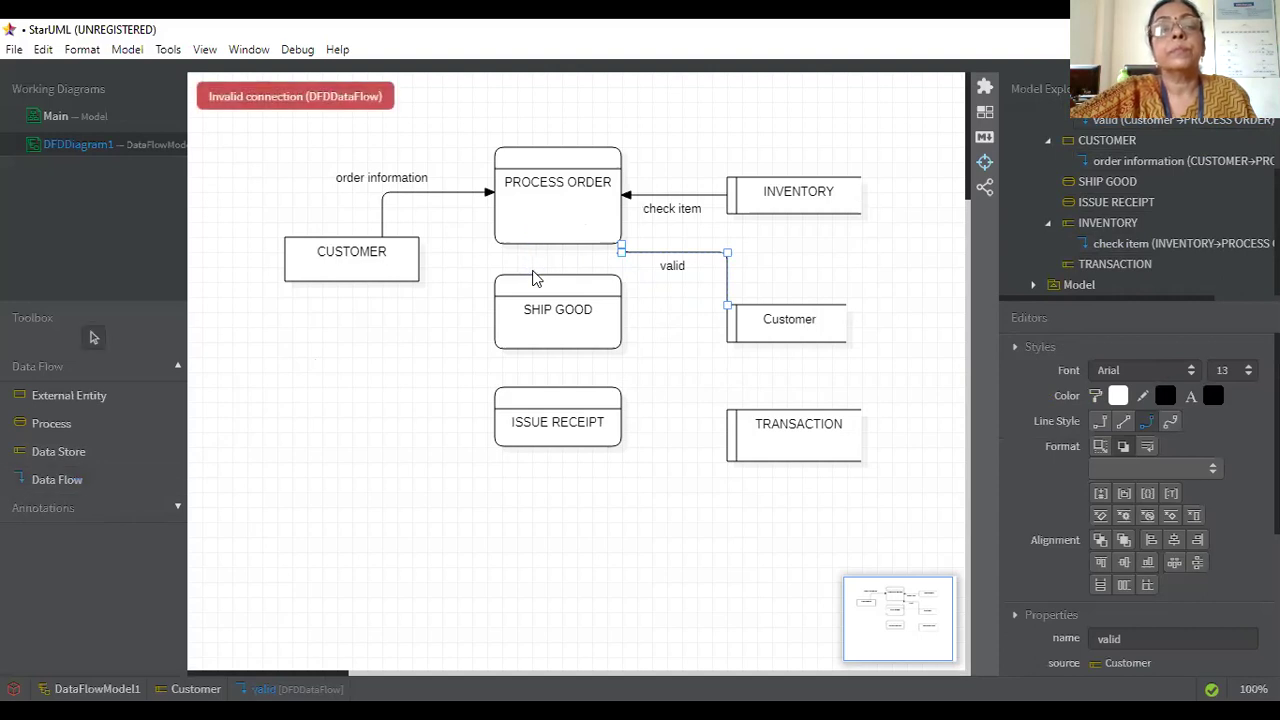
left_click(60, 480)
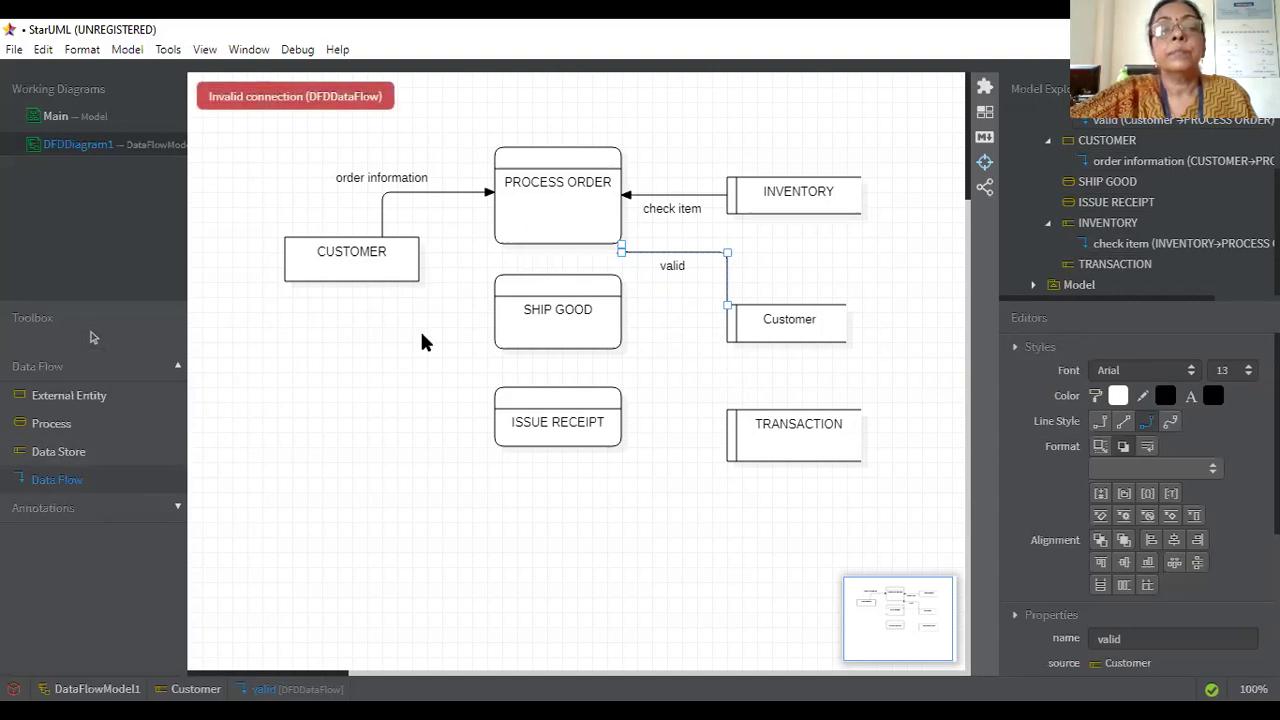
left_click_drag(541, 234, 546, 306)
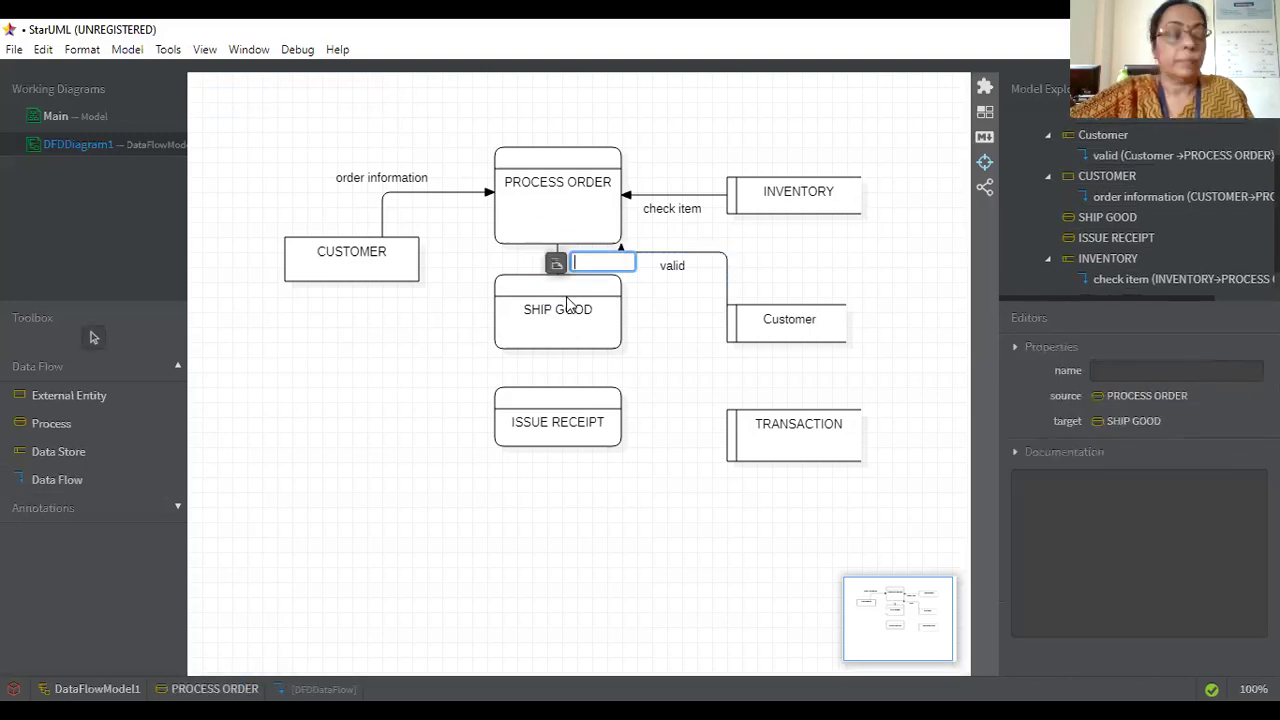
type("ship item")
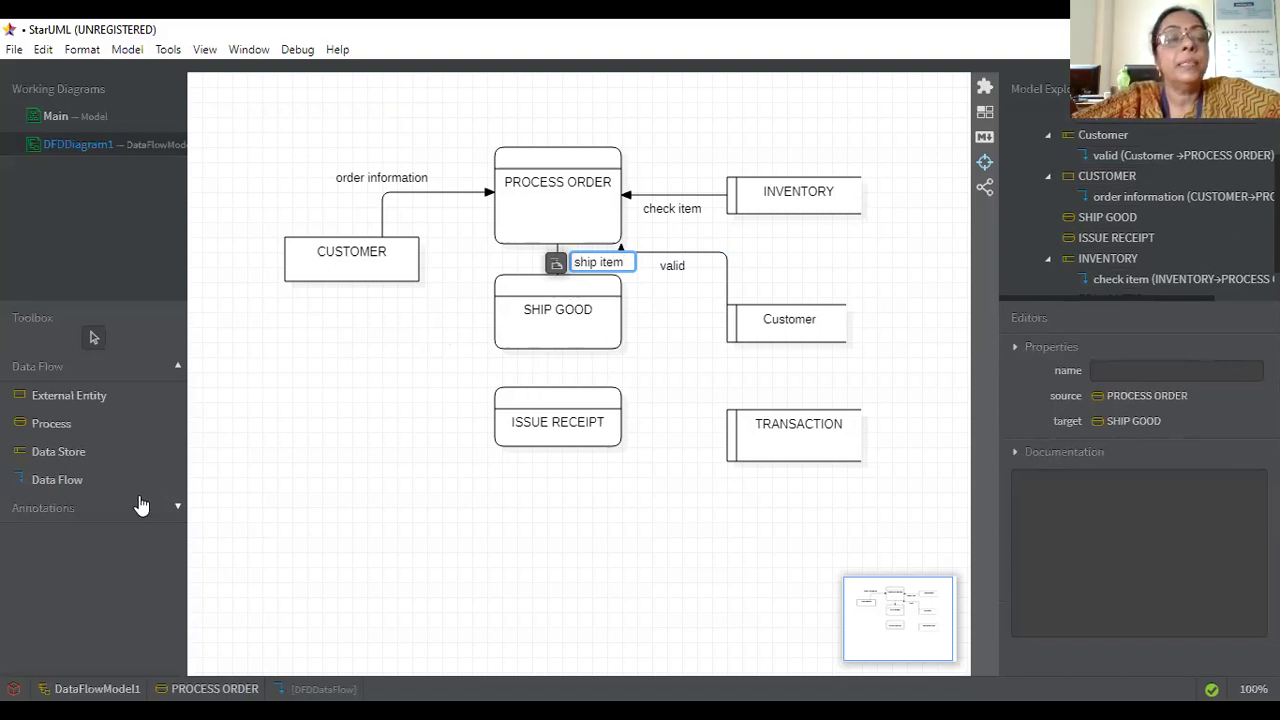
Step: Connect PROCESS ORDER to the TRANSACTION data store with an unnamed data flow and reroute it between the processes and data stores
left_click(73, 487)
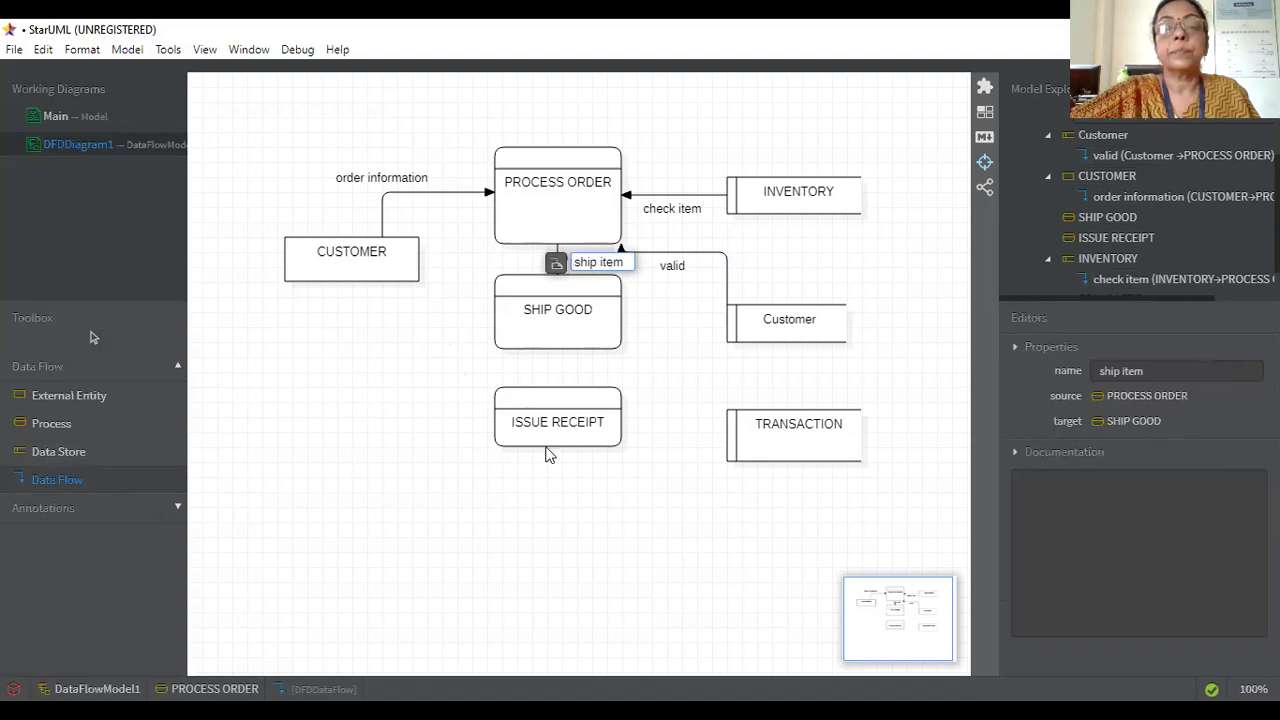
left_click_drag(680, 308, 755, 423)
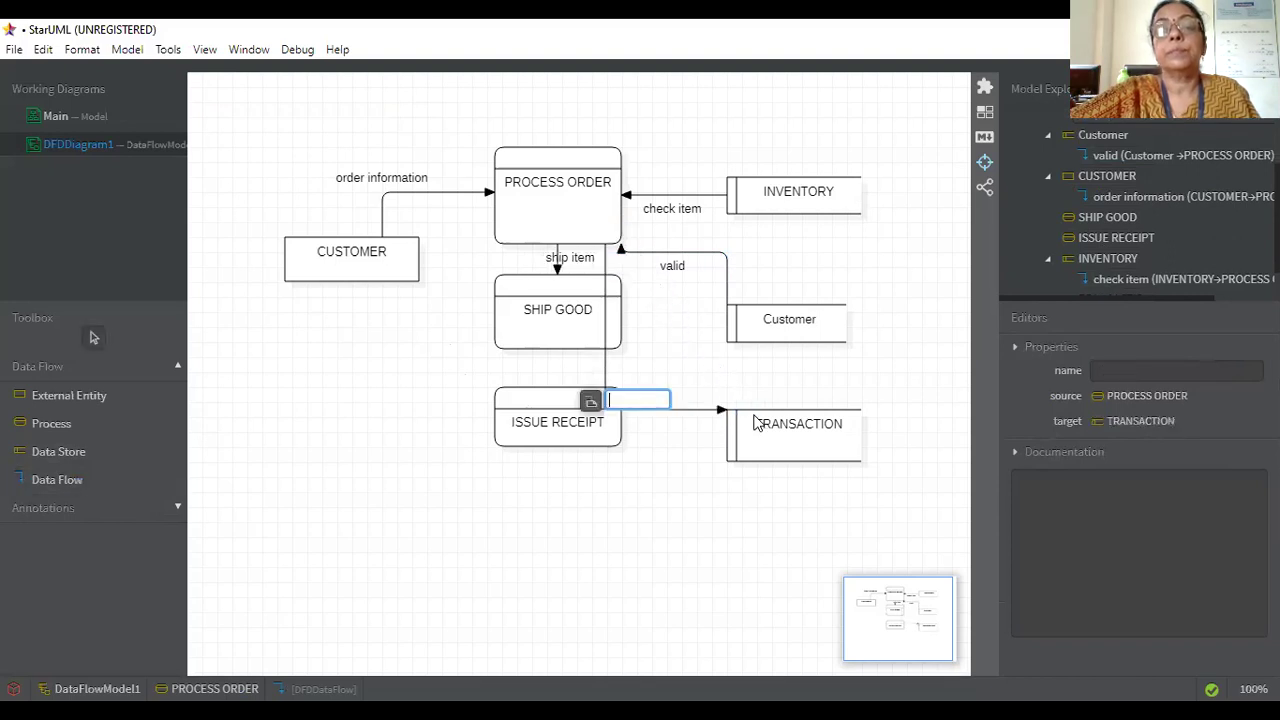
left_click(611, 377)
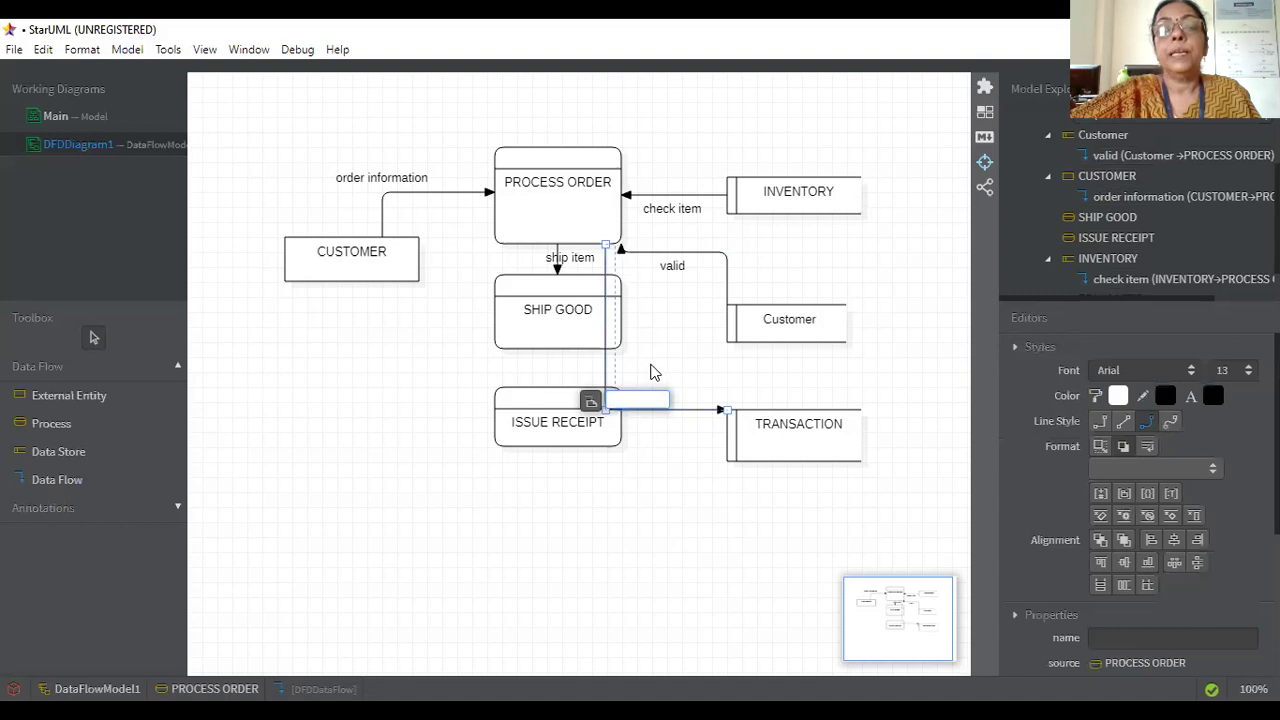
left_click_drag(672, 372, 672, 372)
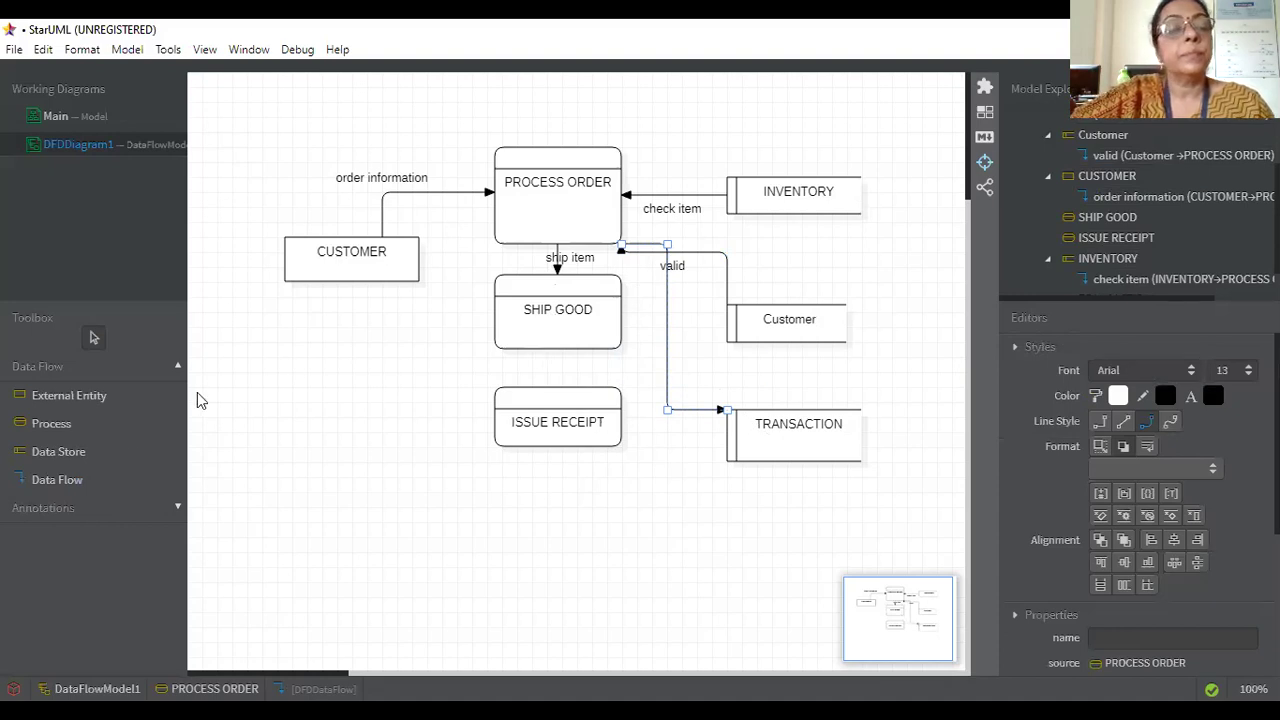
Step: Connect the SHIP GOOD process to the INVENTORY data store with a data flow named "update product"
left_click(82, 481)
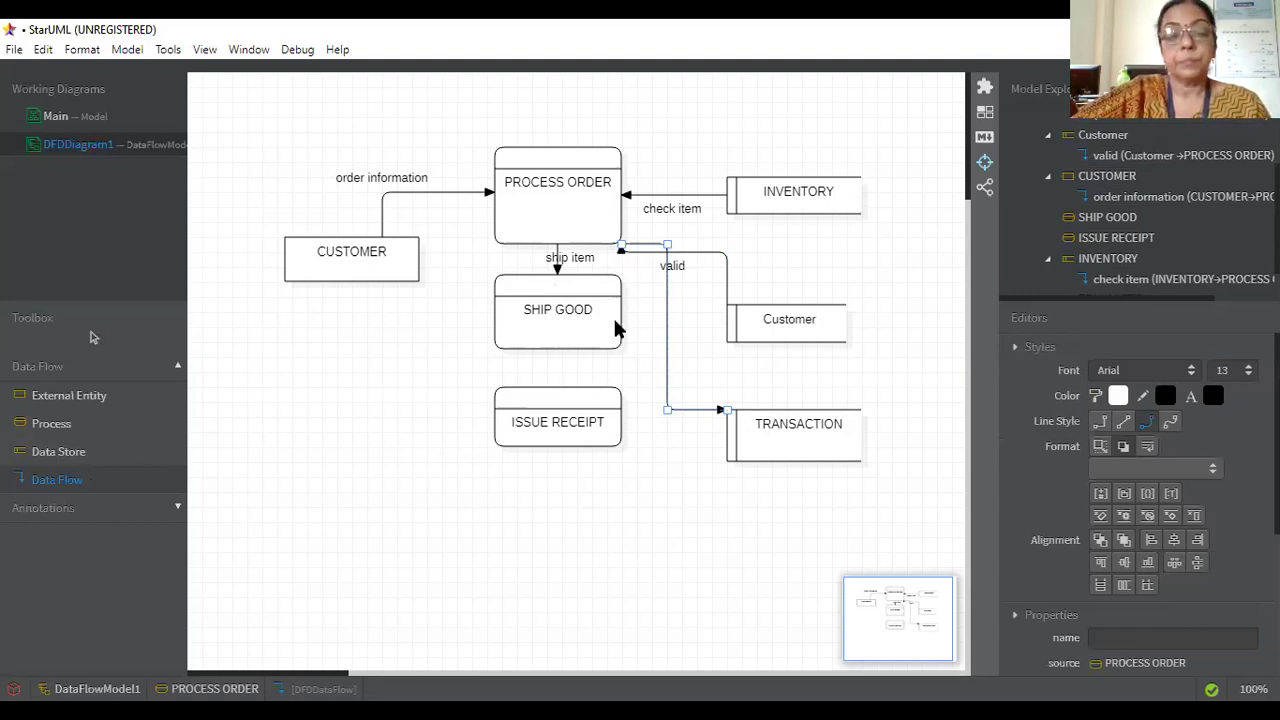
mouse_move(615, 320)
left_mouse_down()
mouse_move(770, 252)
mouse_move(740, 236)
mouse_move(763, 234)
mouse_move(746, 229)
mouse_move(757, 211)
left_mouse_up()
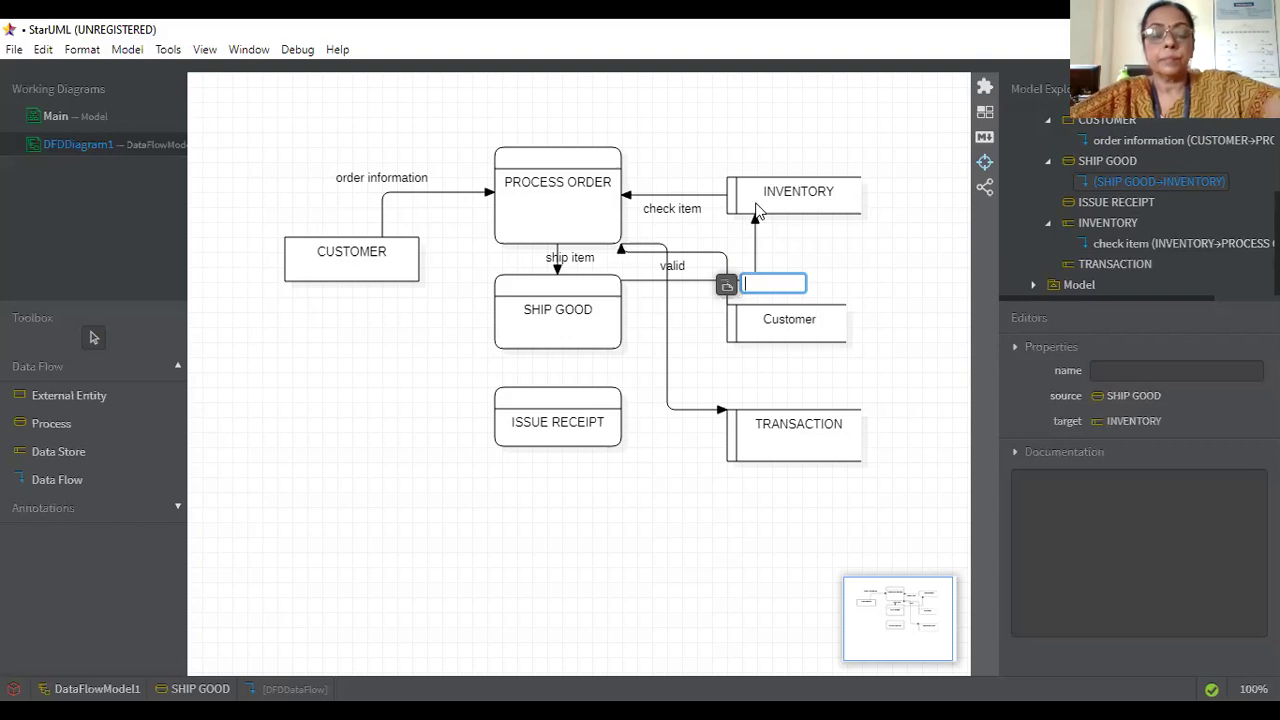
type("p")
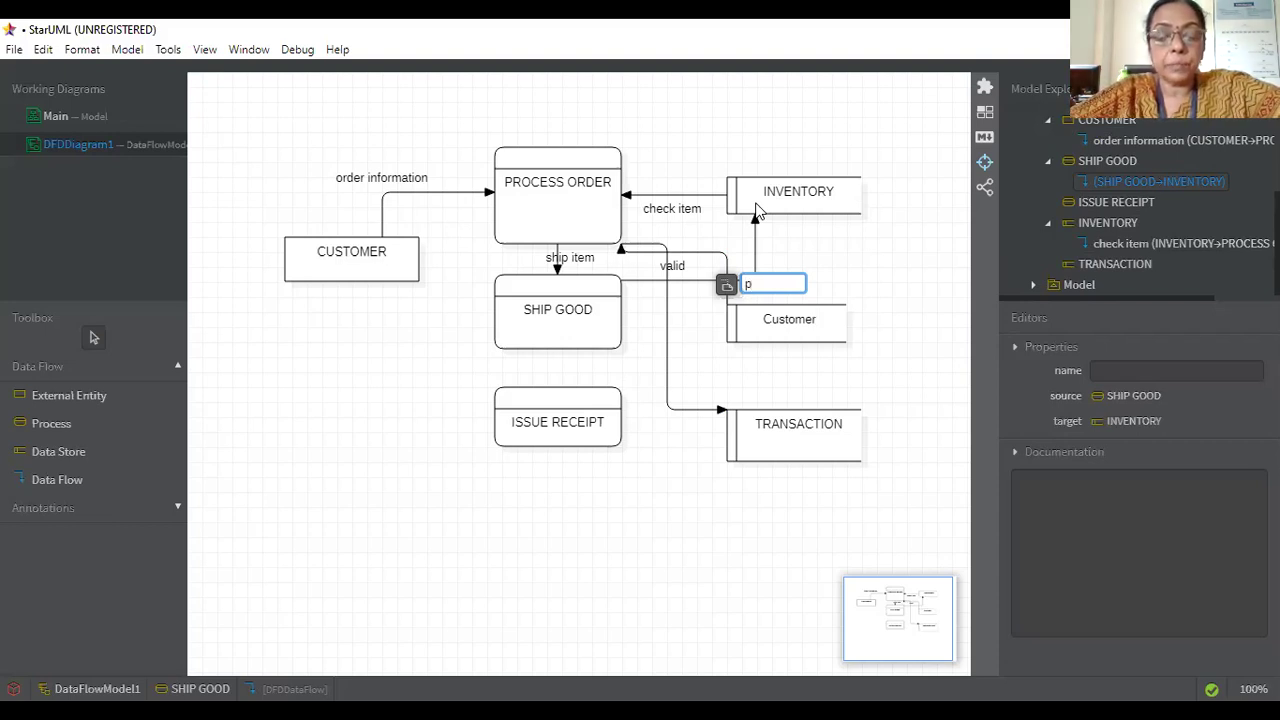
key("BackSpace")
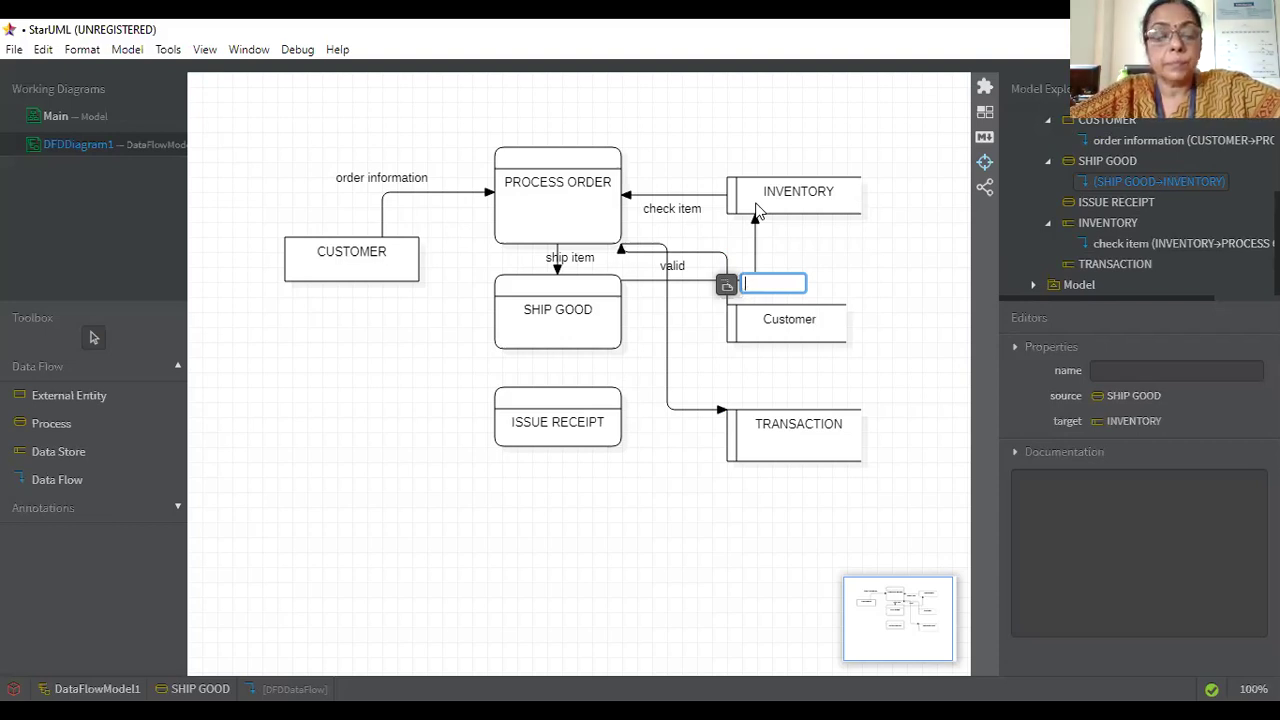
type("up")
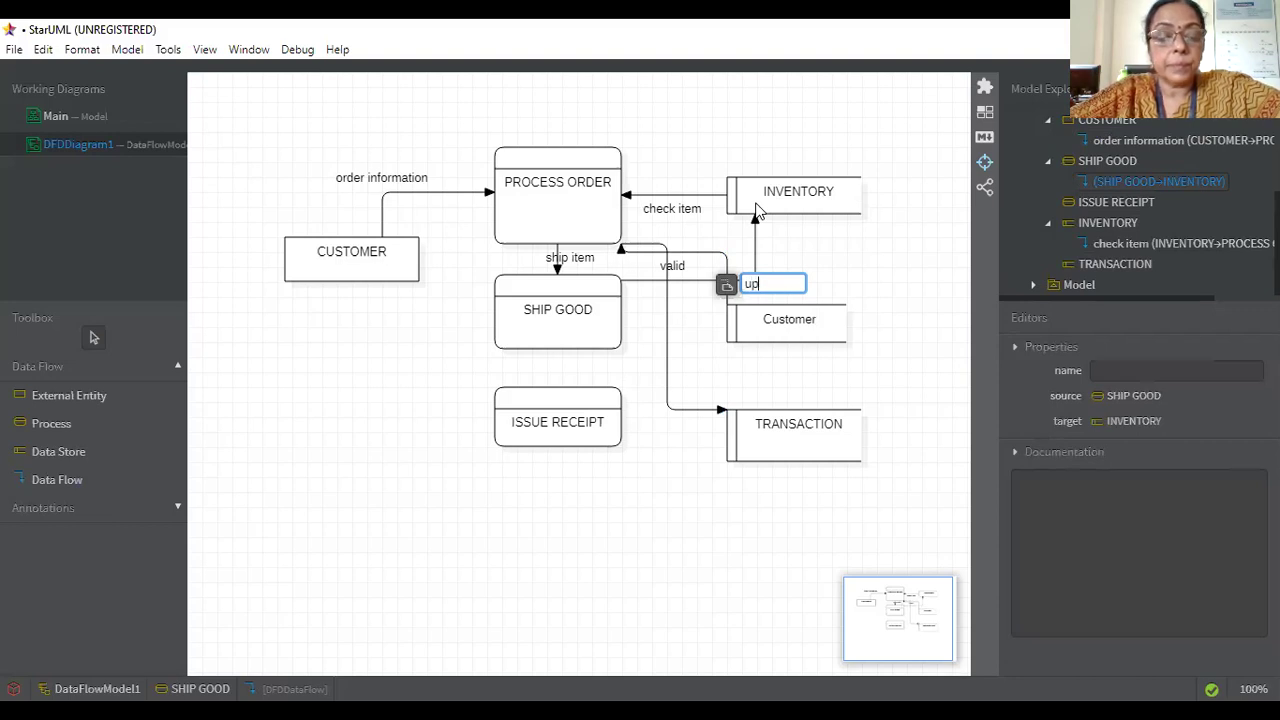
type("date")
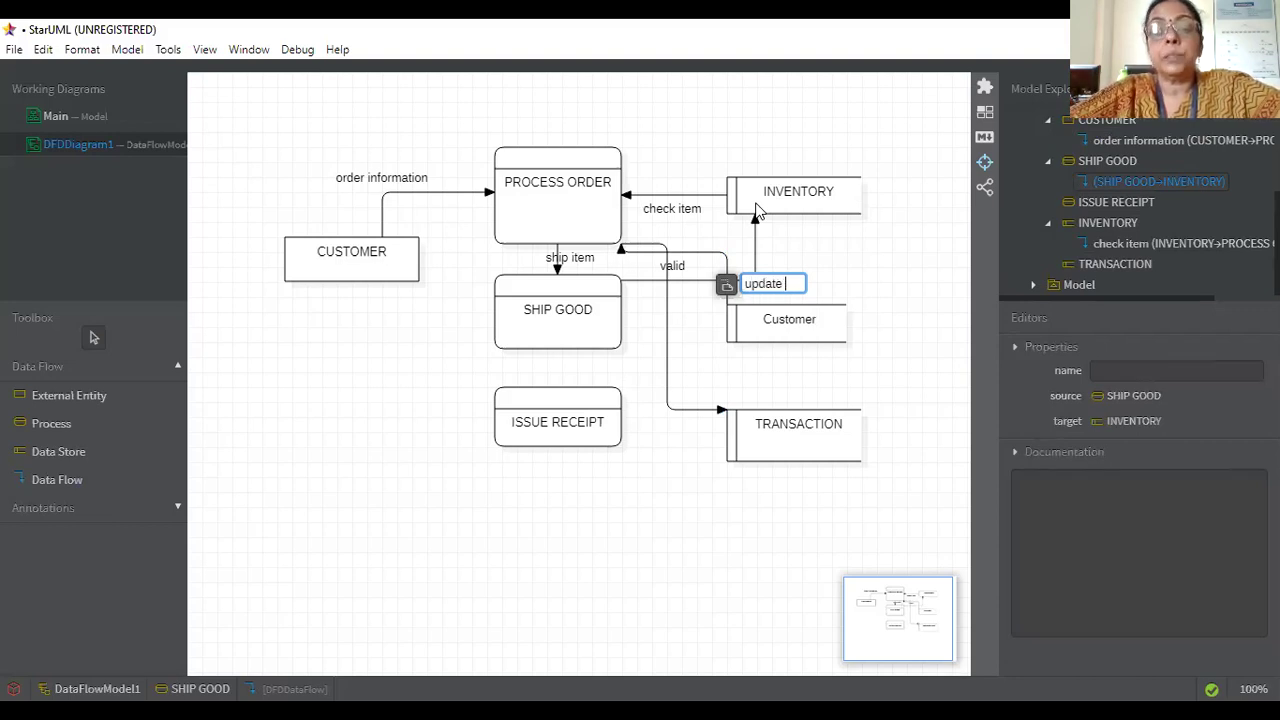
type(" prod")
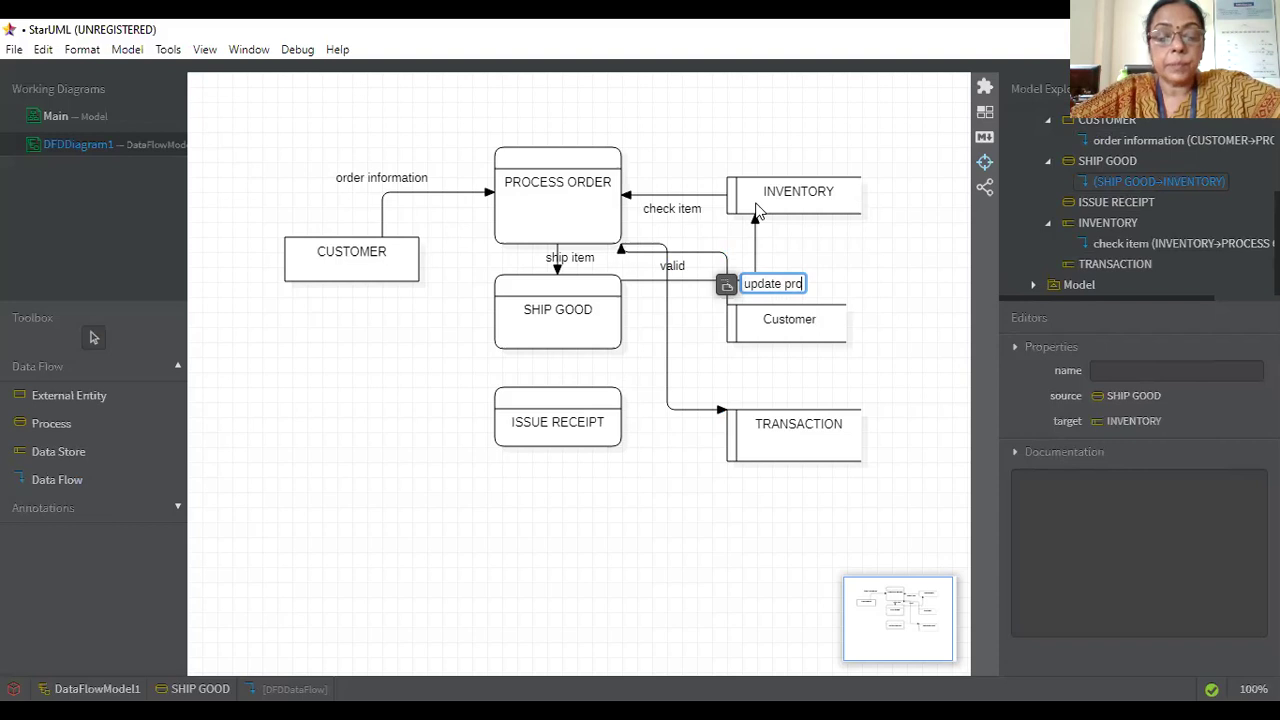
type("uct")
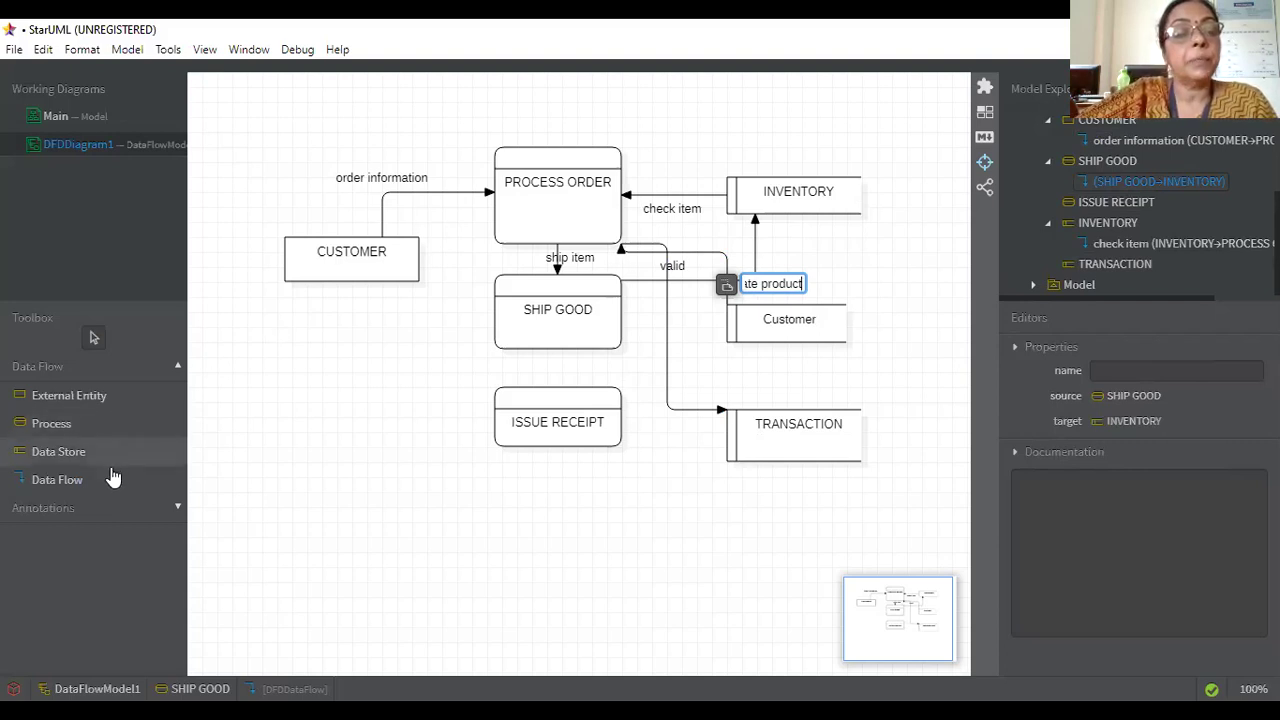
Step: Add unnamed data flows from the TRANSACTION data store to ISSUE RECEIPT and from ISSUE RECEIPT to the CUSTOMER entity
left_click(72, 480)
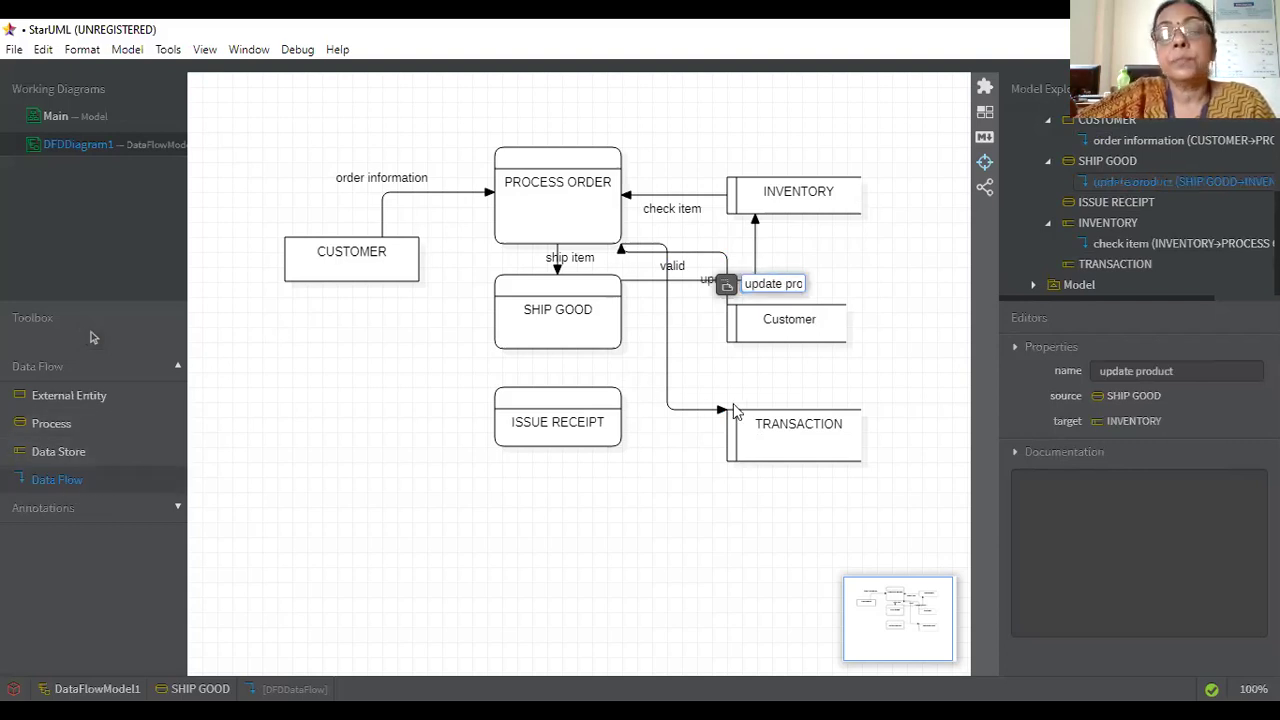
left_click_drag(729, 433, 613, 436)
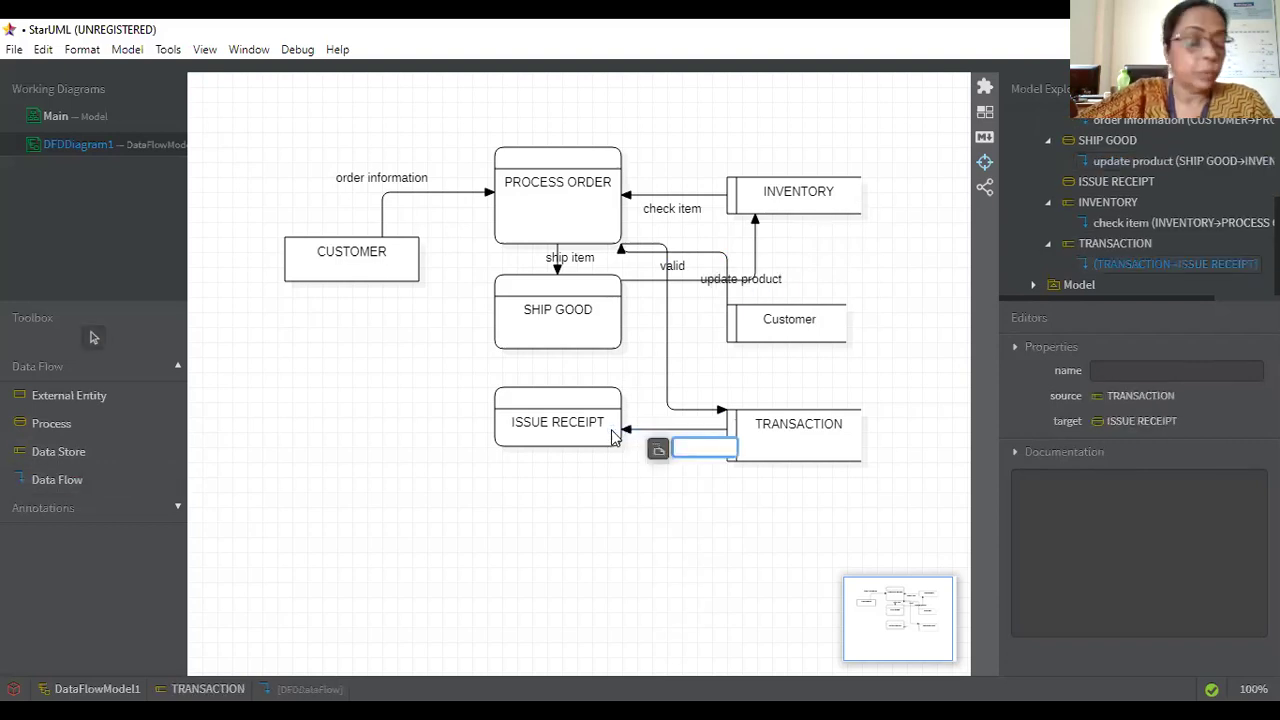
left_click(51, 490)
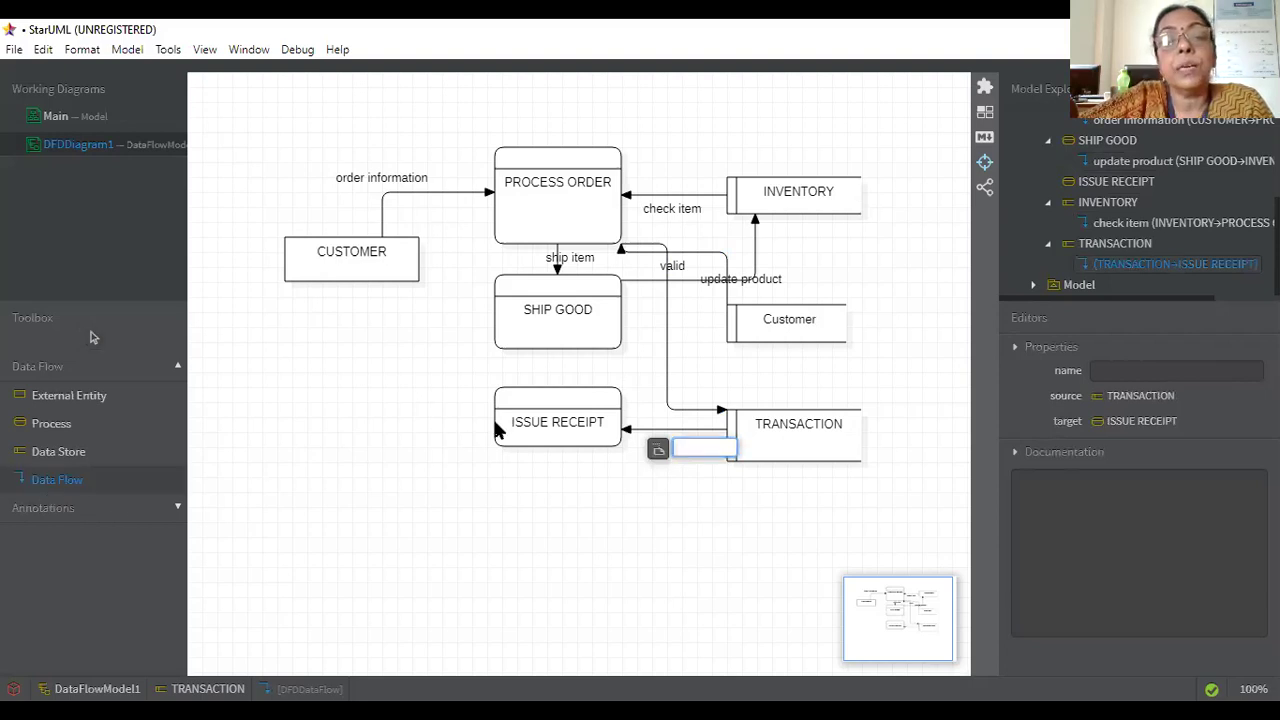
left_click_drag(503, 428, 370, 266)
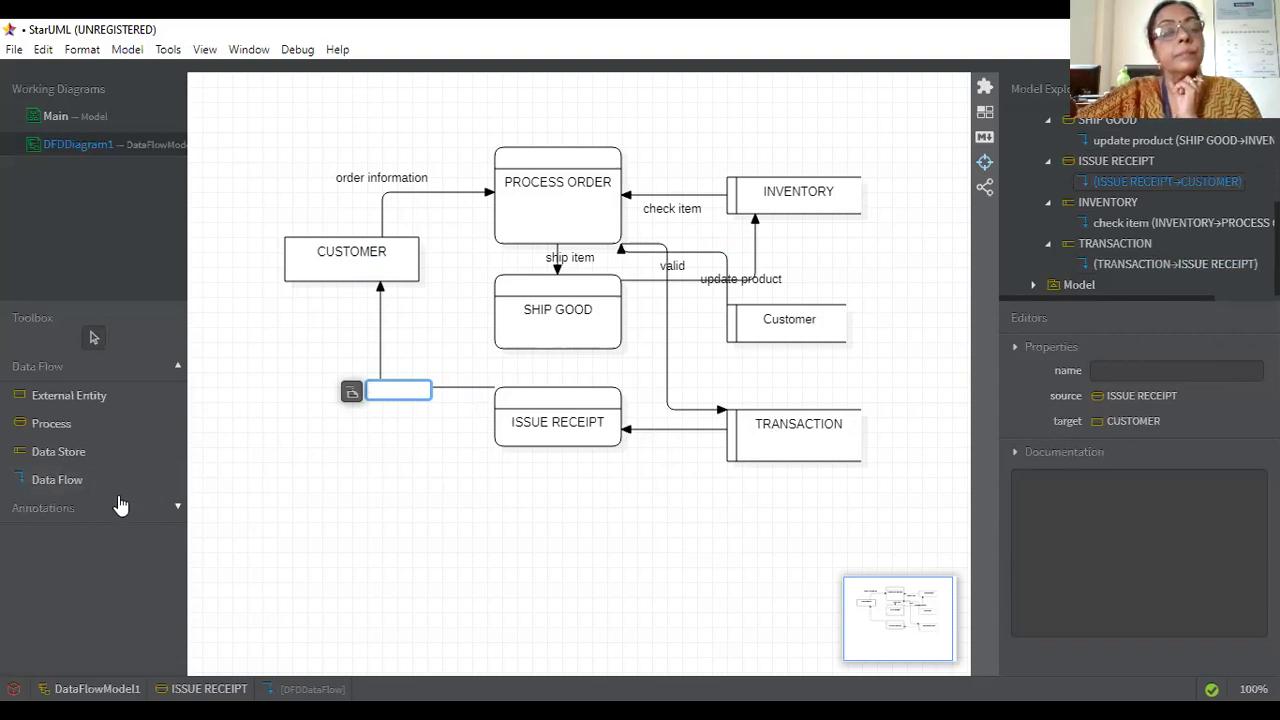
Step: Connect the TRANSACTION data store to the SHIP GOOD process with an unnamed data flow and reroute it clear of ISSUE RECEIPT
left_click(74, 483)
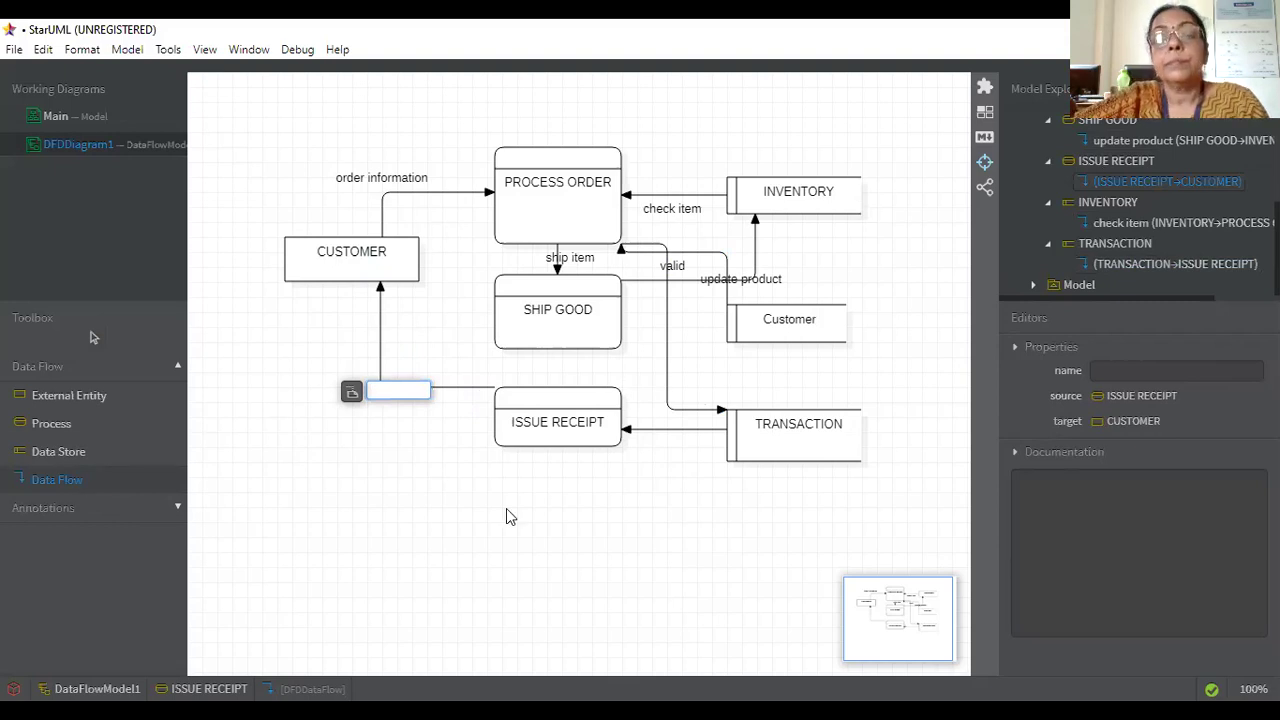
left_click_drag(738, 432, 607, 340)
left_click_drag(606, 338, 607, 339)
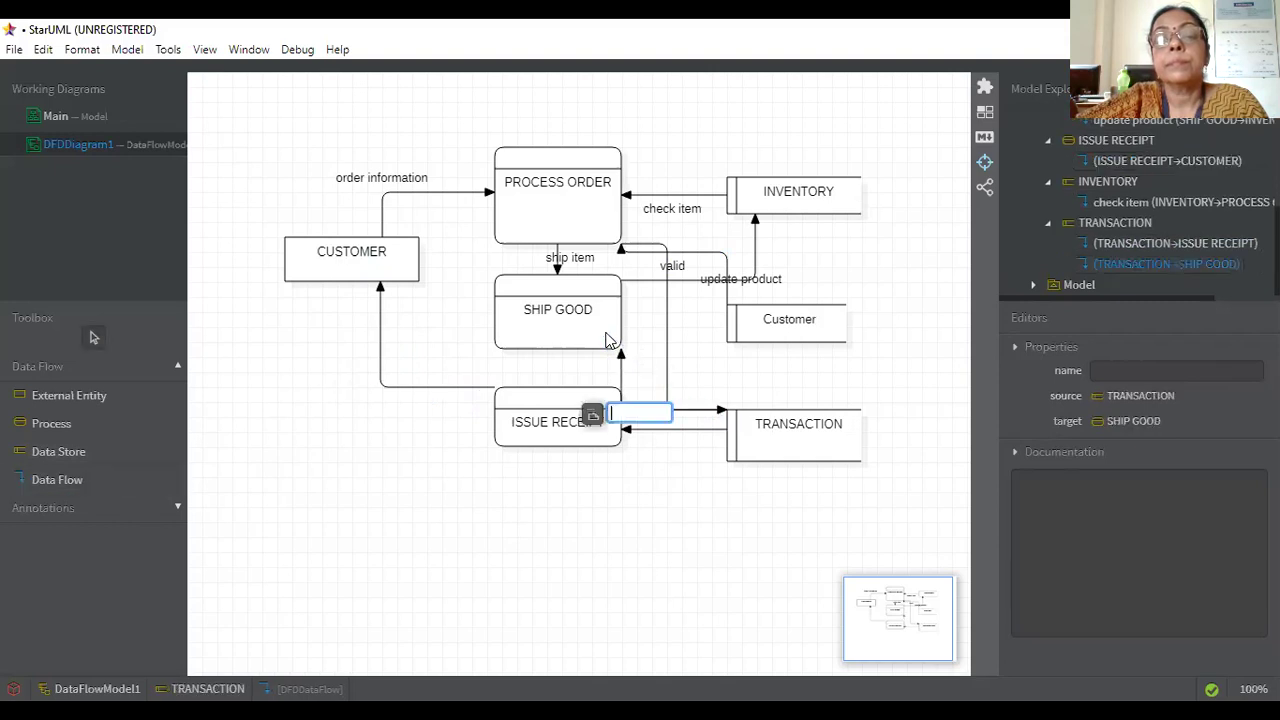
double_click(620, 385)
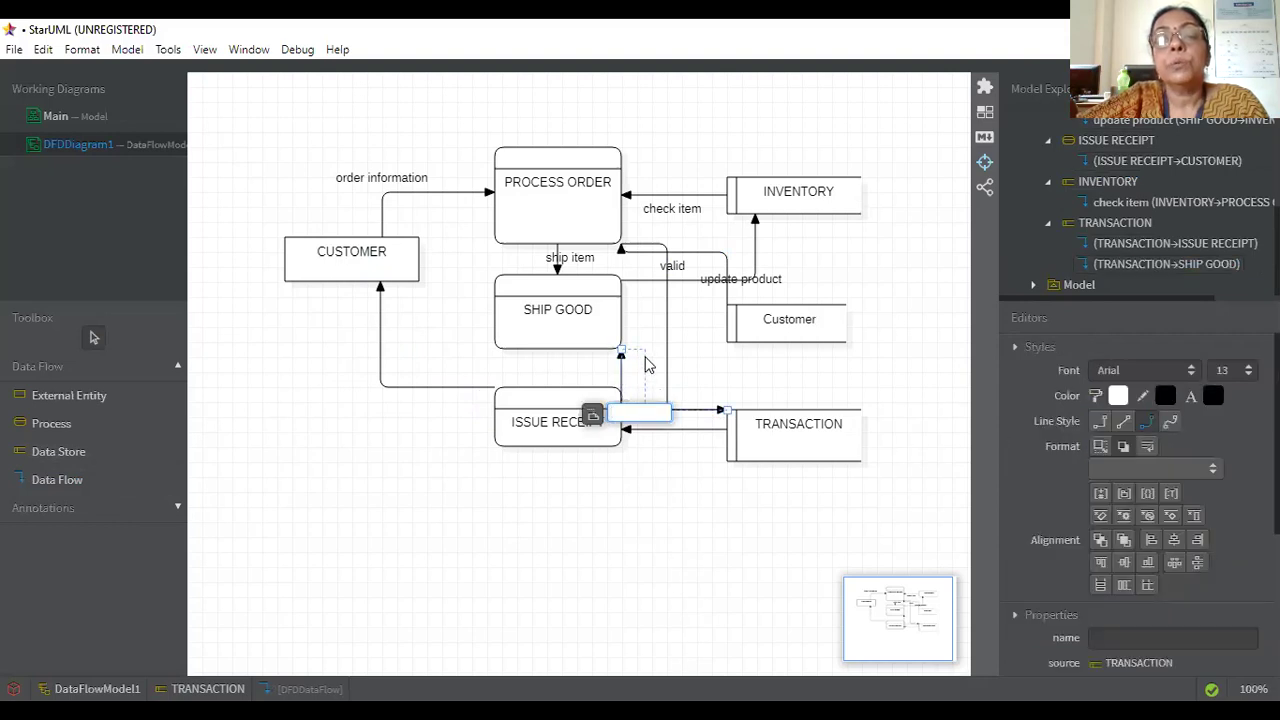
left_click_drag(645, 357, 646, 357)
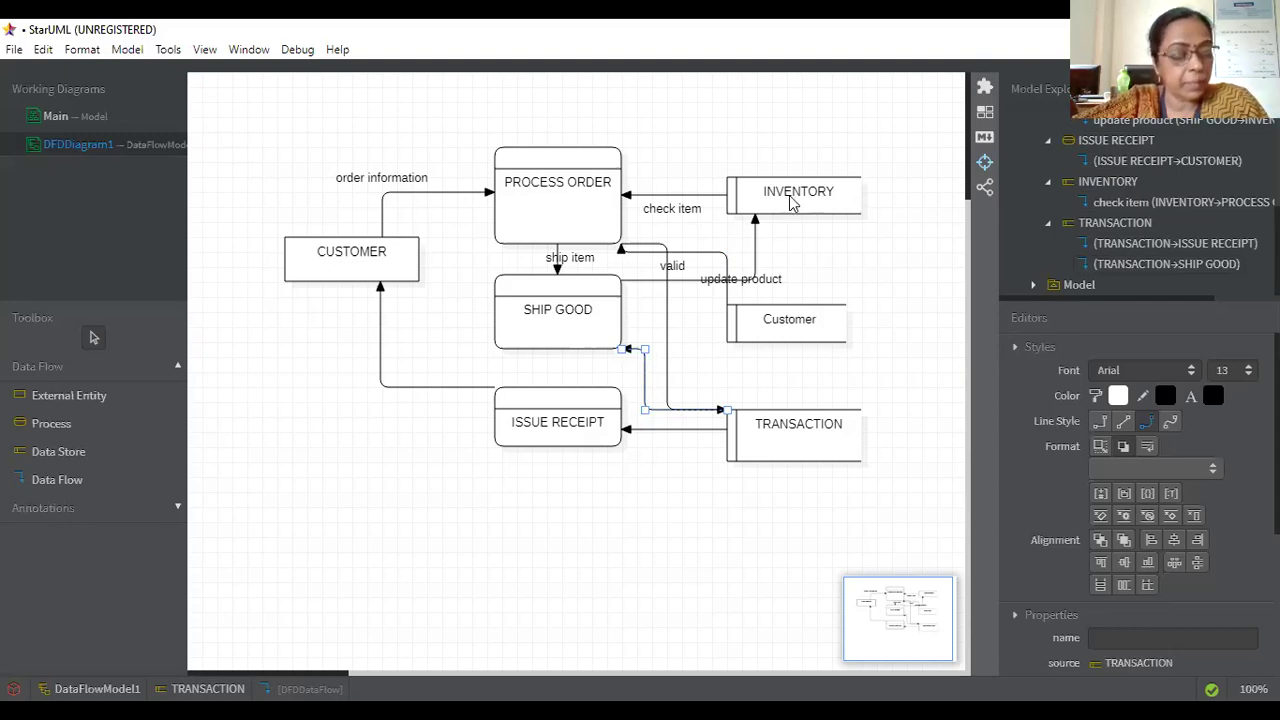
Step: Move the Customer data store above the INVENTORY data store
left_click(789, 326)
right_click(789, 326)
key("Escape")
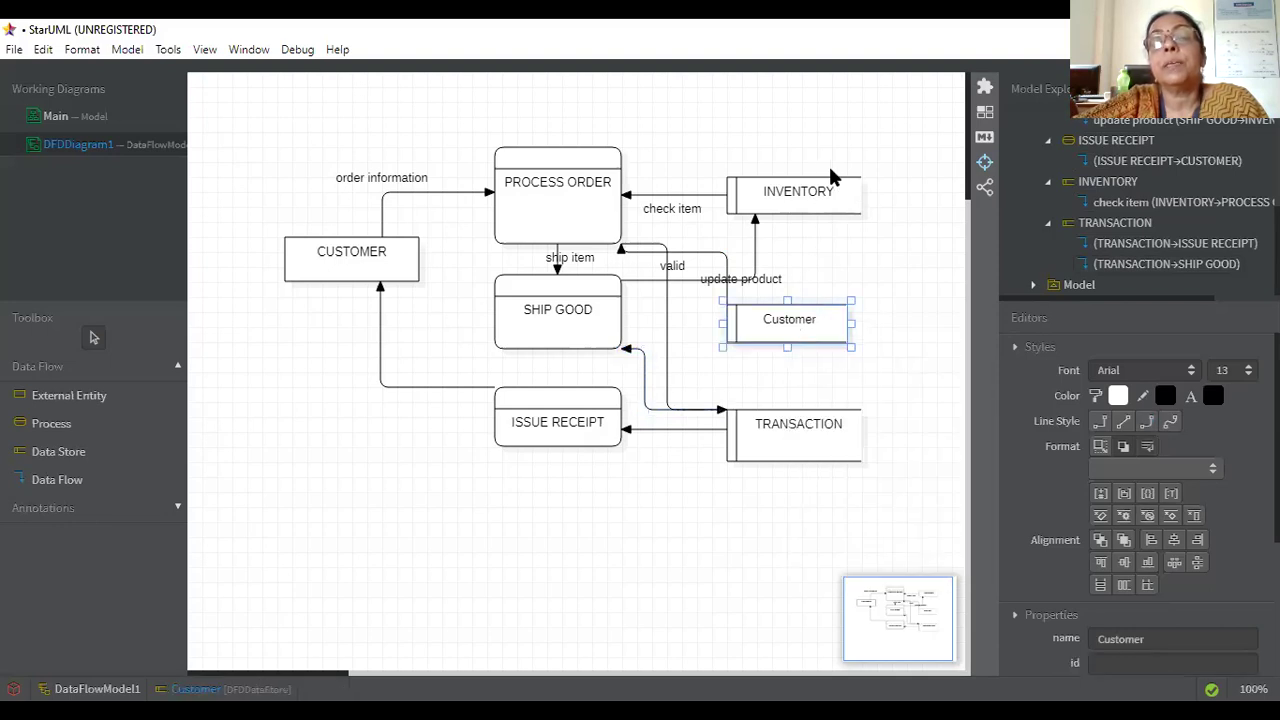
right_click(808, 132)
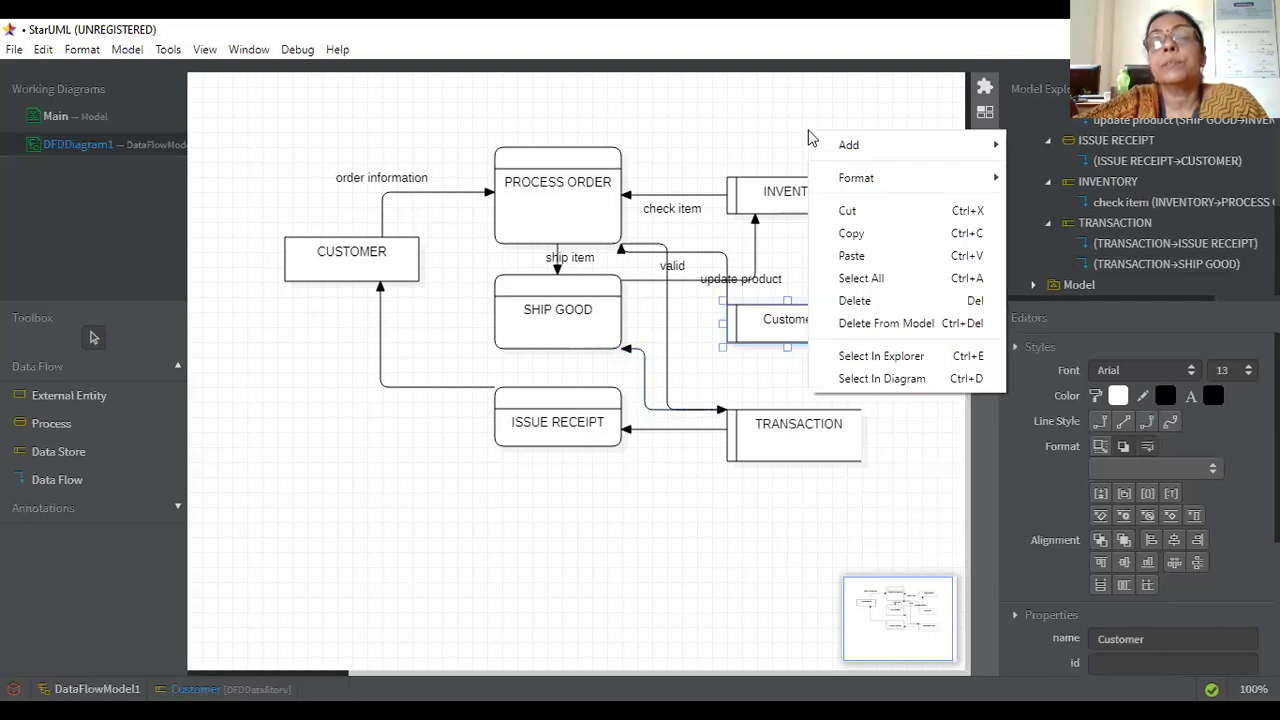
left_click(777, 299)
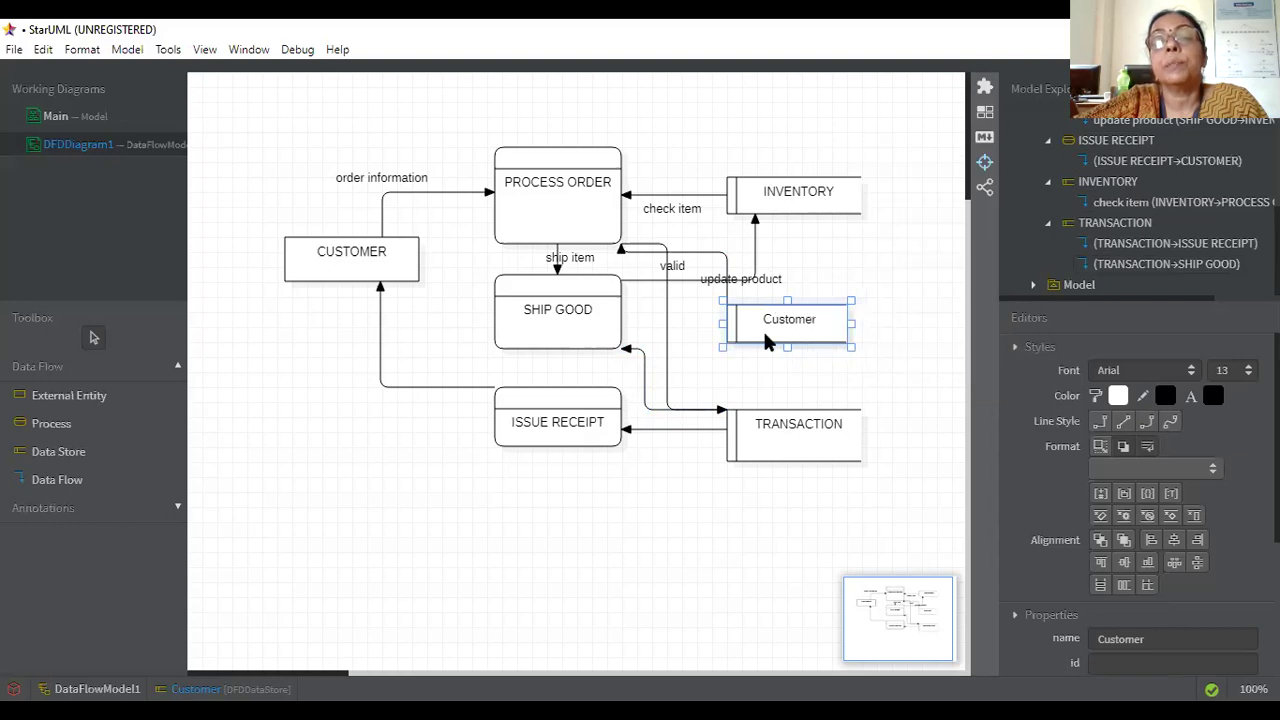
right_click(765, 336)
left_click(748, 310)
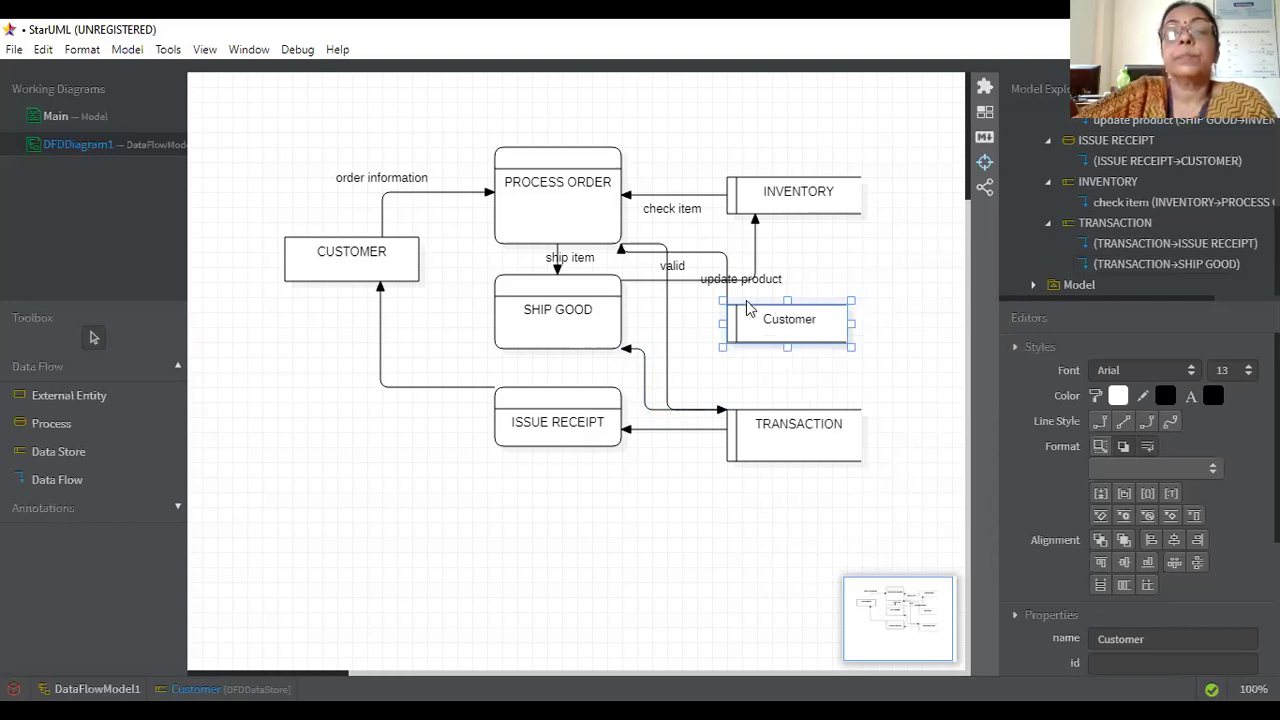
left_click_drag(748, 308, 785, 118)
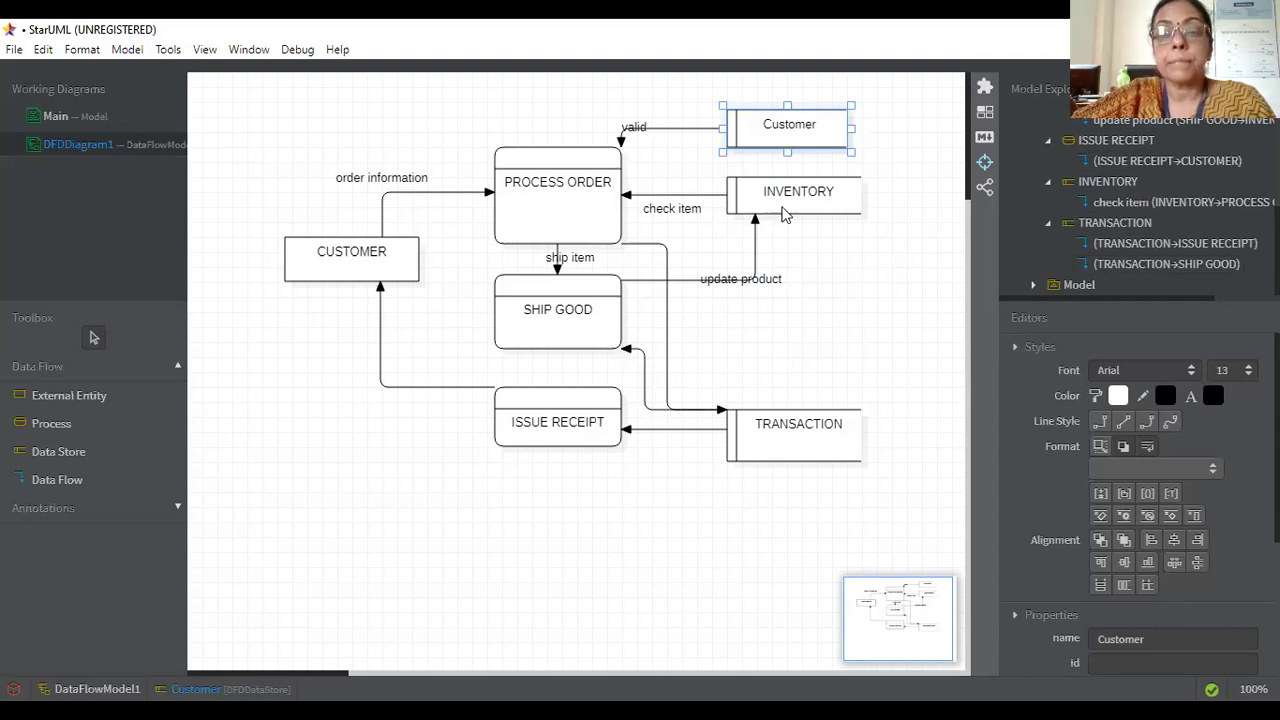
Step: Spread out the shapes, with INVENTORY below TRANSACTION, SHIP GOOD above TRANSACTION and ISSUE RECEIPT lower in the diagram
left_click_drag(785, 215, 737, 561)
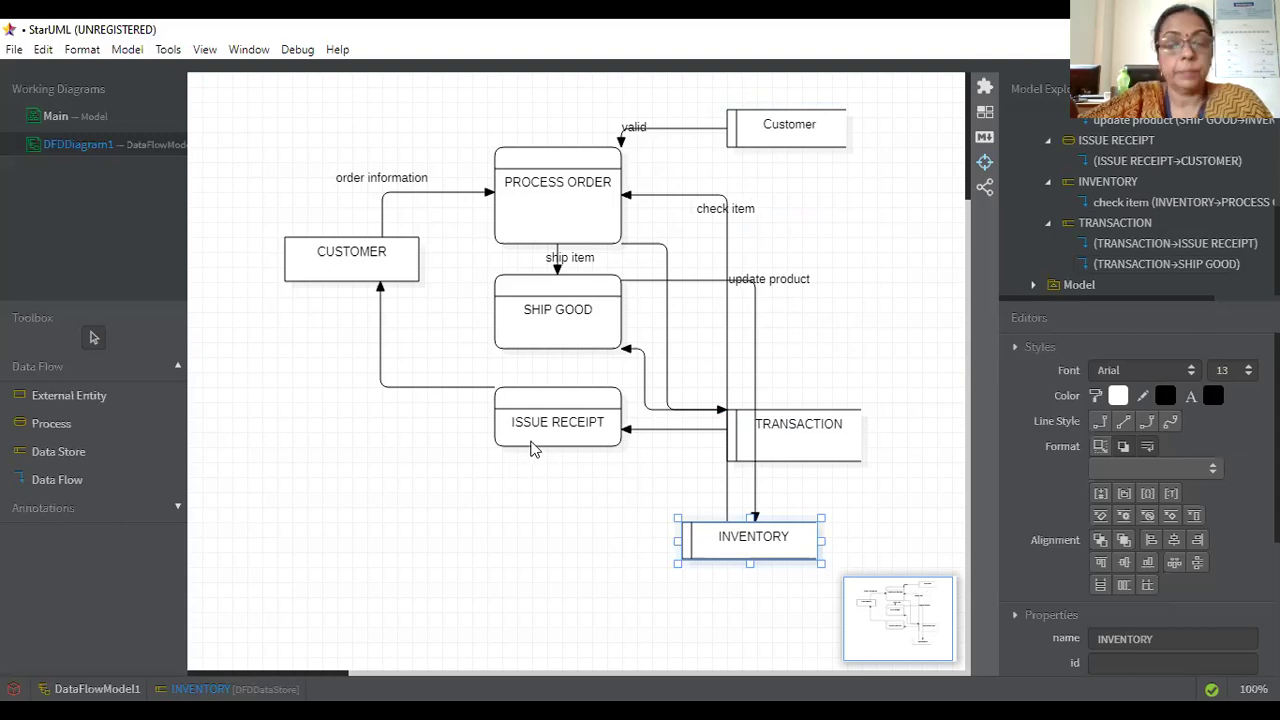
left_click_drag(520, 445, 487, 521)
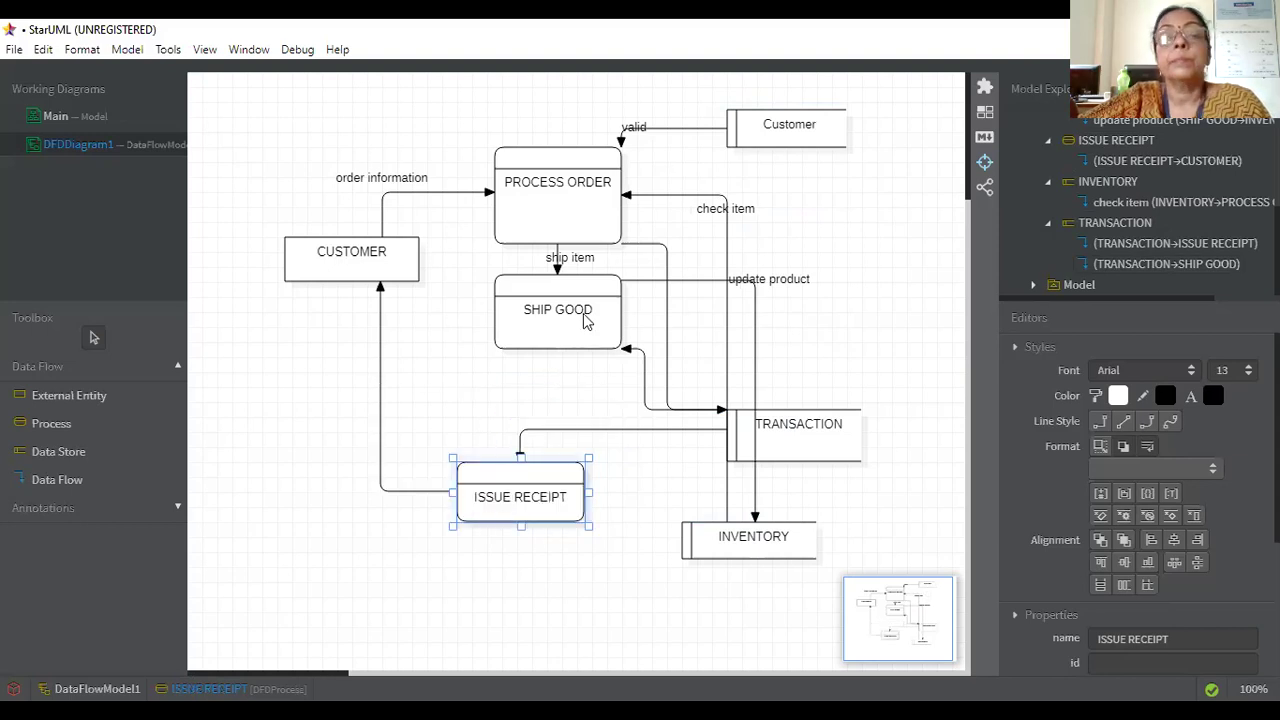
left_click_drag(586, 320, 846, 325)
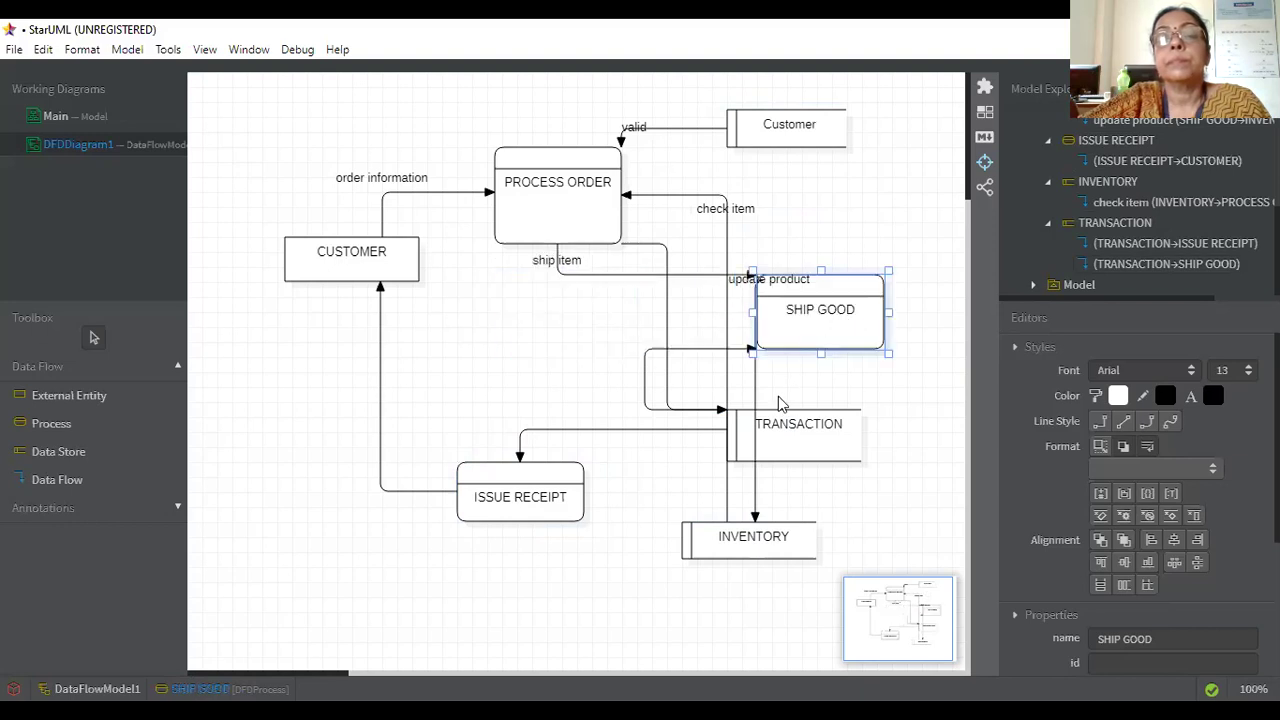
Step: Move the TRANSACTION data store into the space below PROCESS ORDER and lower the ISSUE RECEIPT process beneath it
left_click(782, 432)
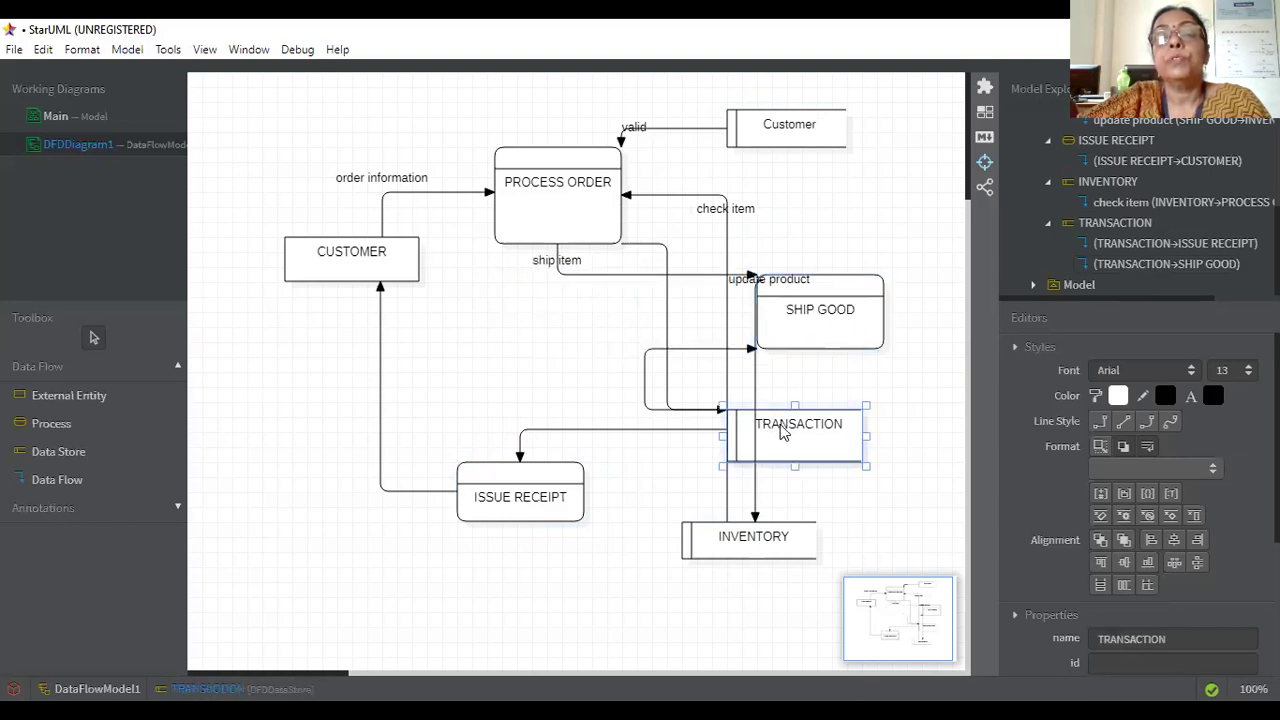
right_click(547, 332)
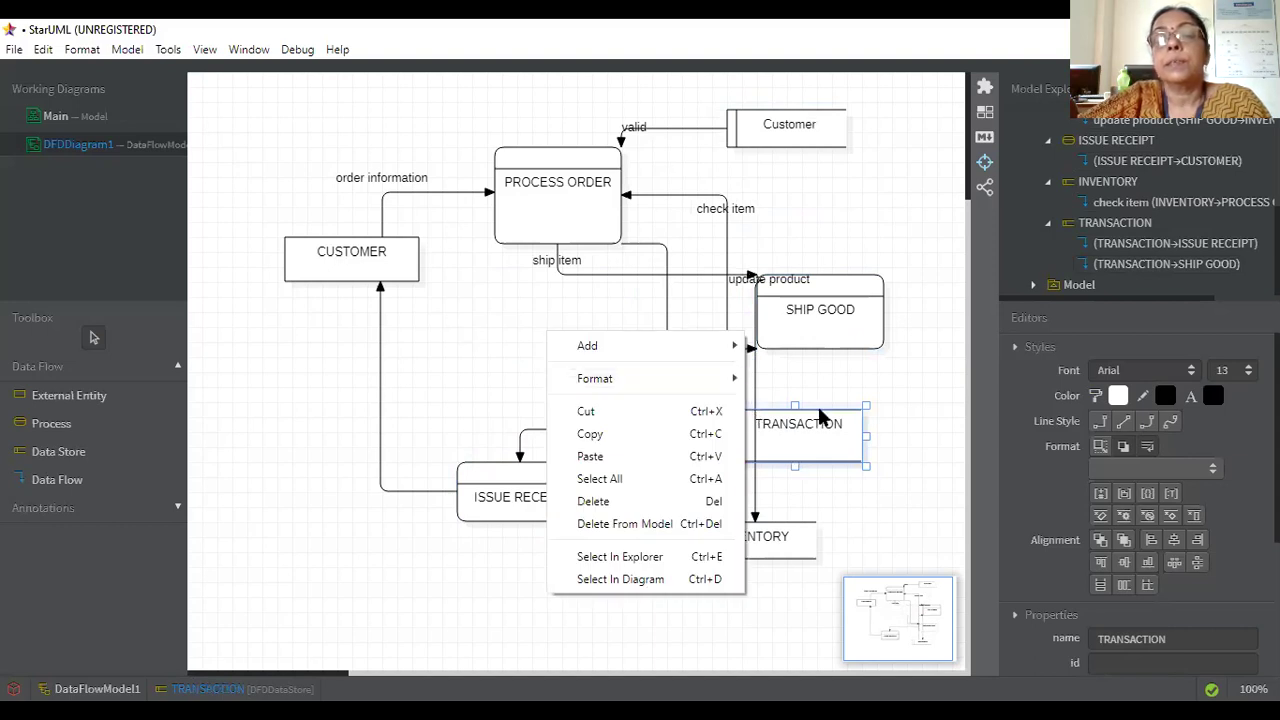
left_click(820, 411)
left_click_drag(820, 411, 553, 323)
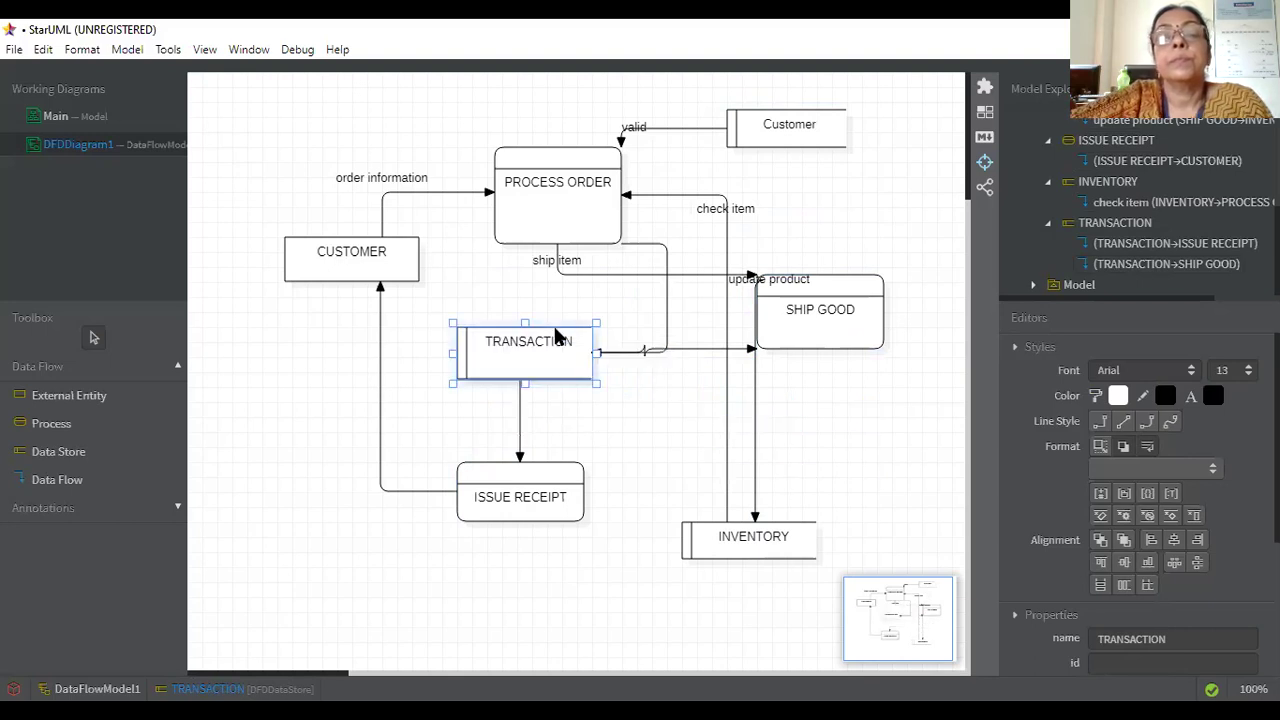
left_click(545, 487)
left_click_drag(545, 487, 549, 508)
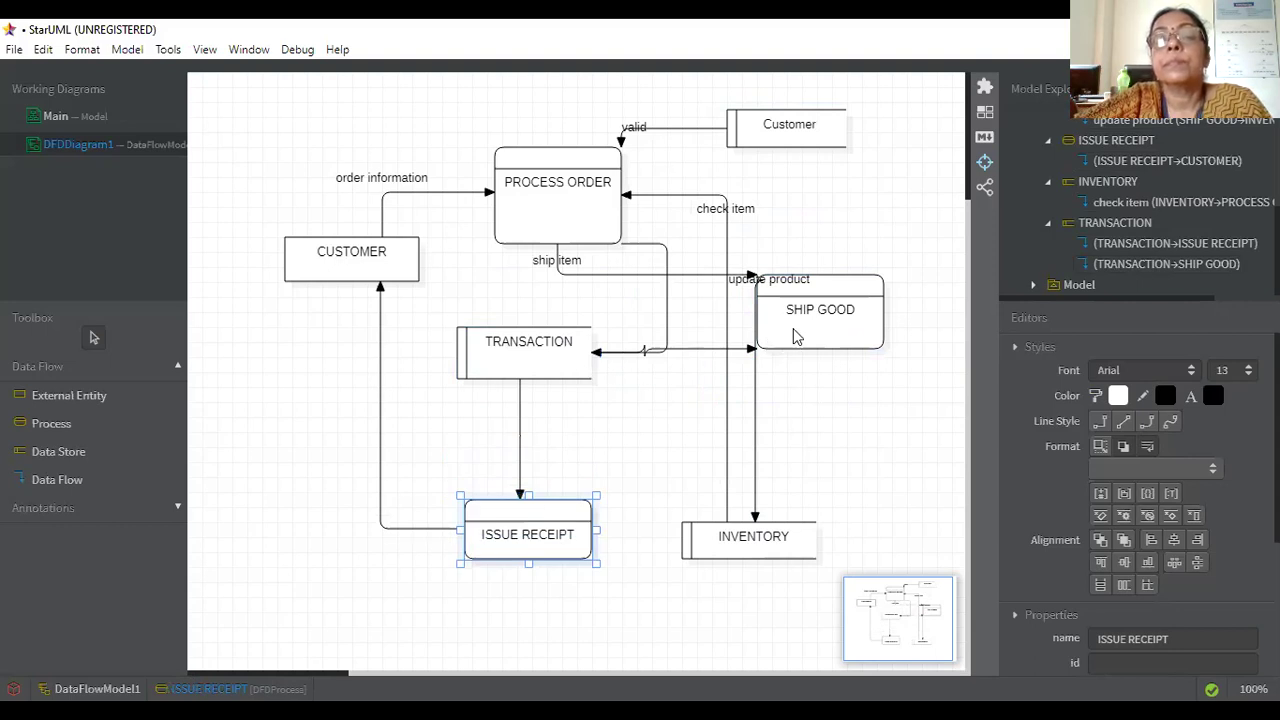
Step: Place the INVENTORY data store to the right of PROCESS ORDER and position the SHIP GOOD process well below it
left_click_drag(795, 327, 804, 319)
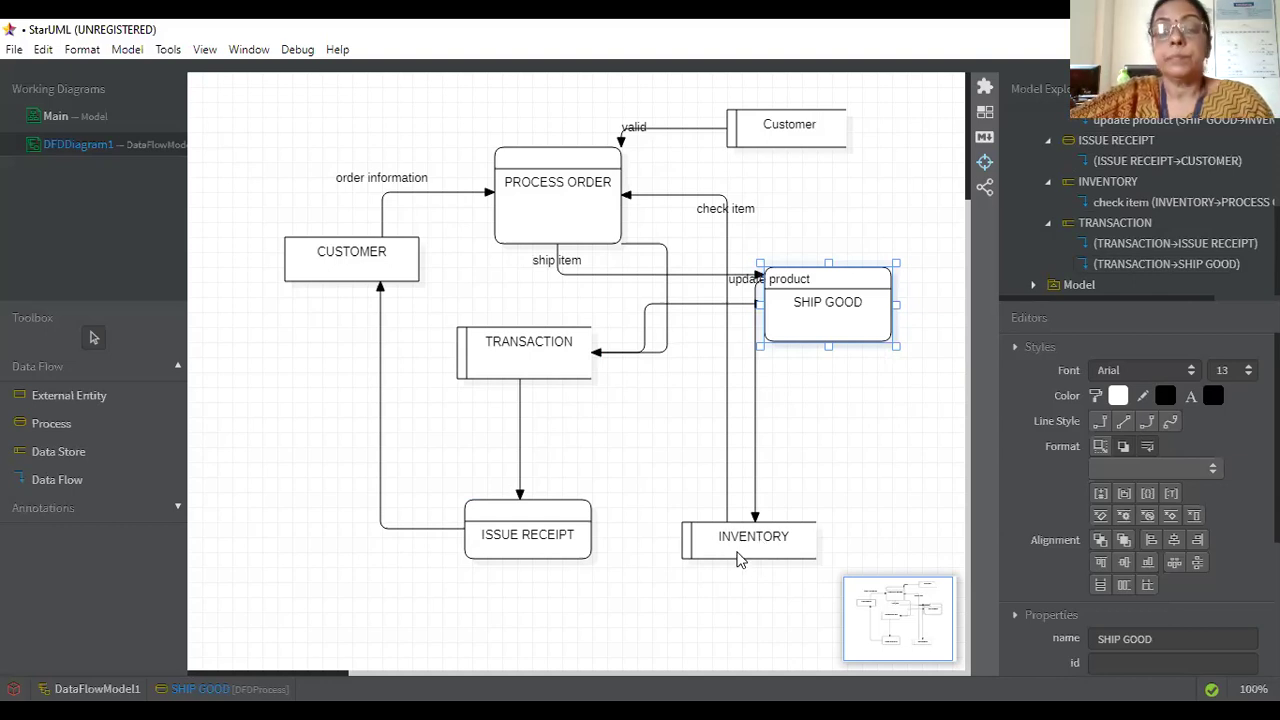
left_click_drag(761, 539, 868, 216)
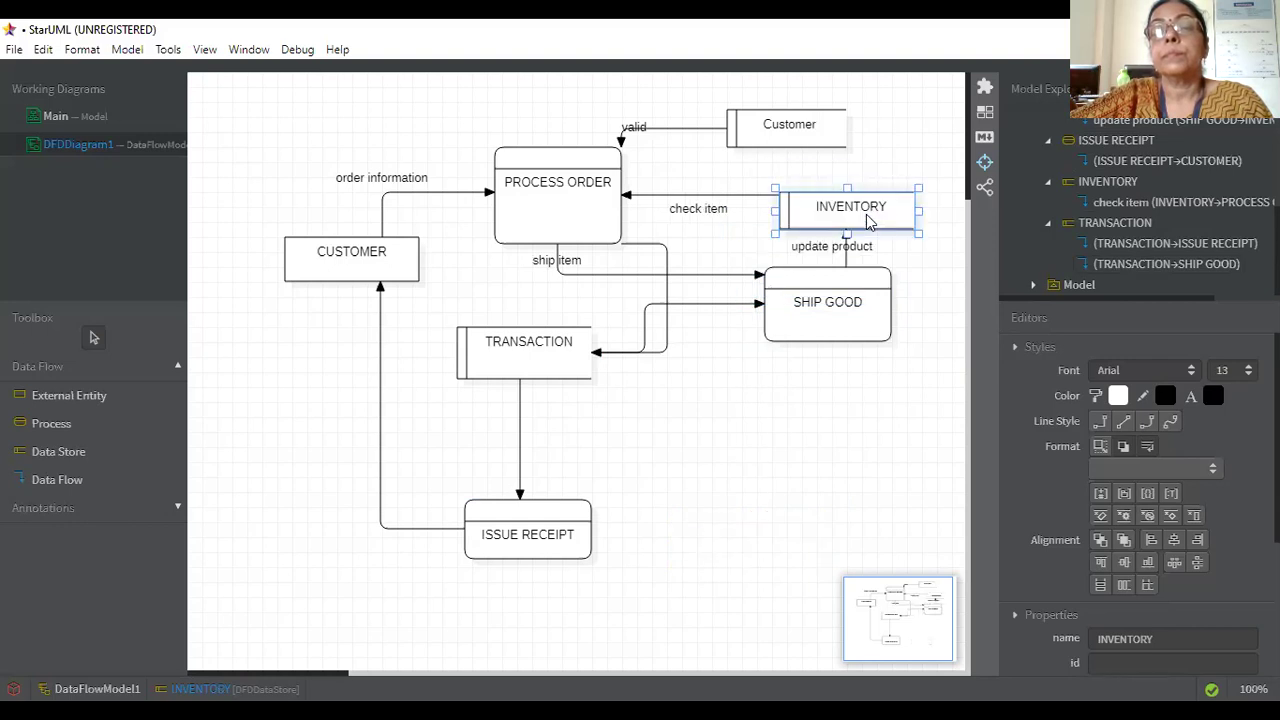
left_click(829, 318)
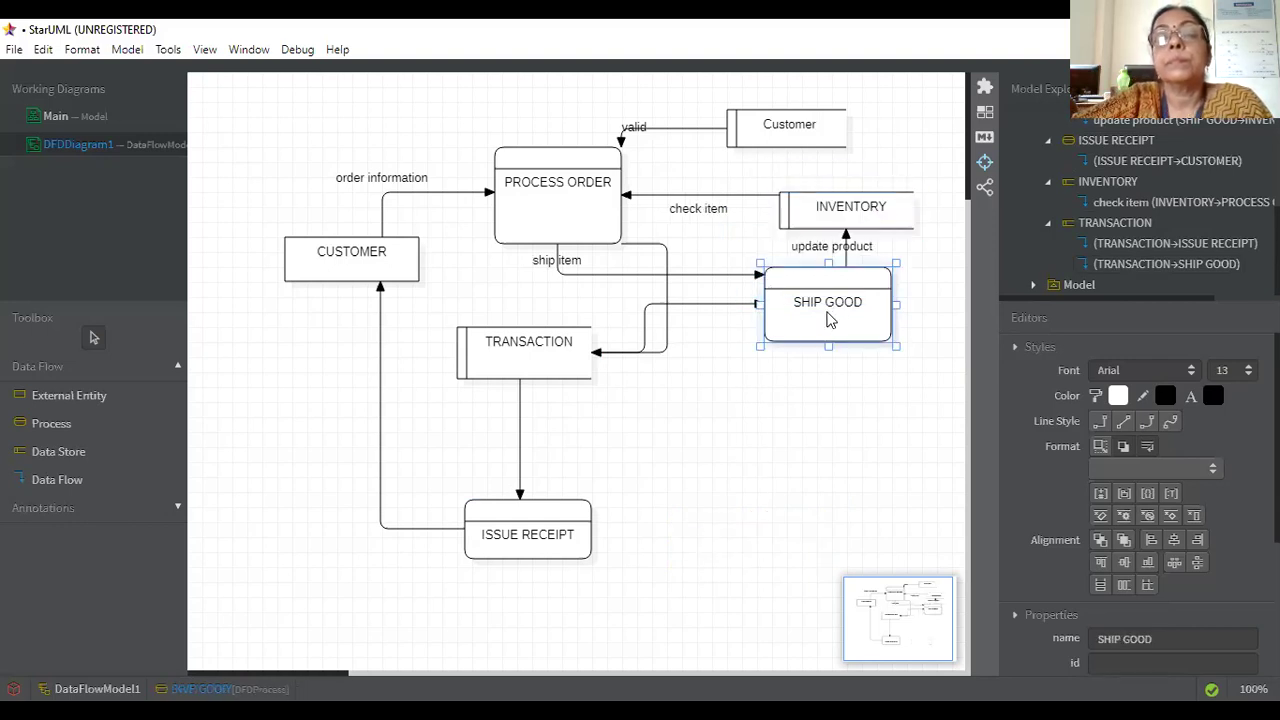
right_click(838, 418)
left_click_drag(787, 341, 763, 445)
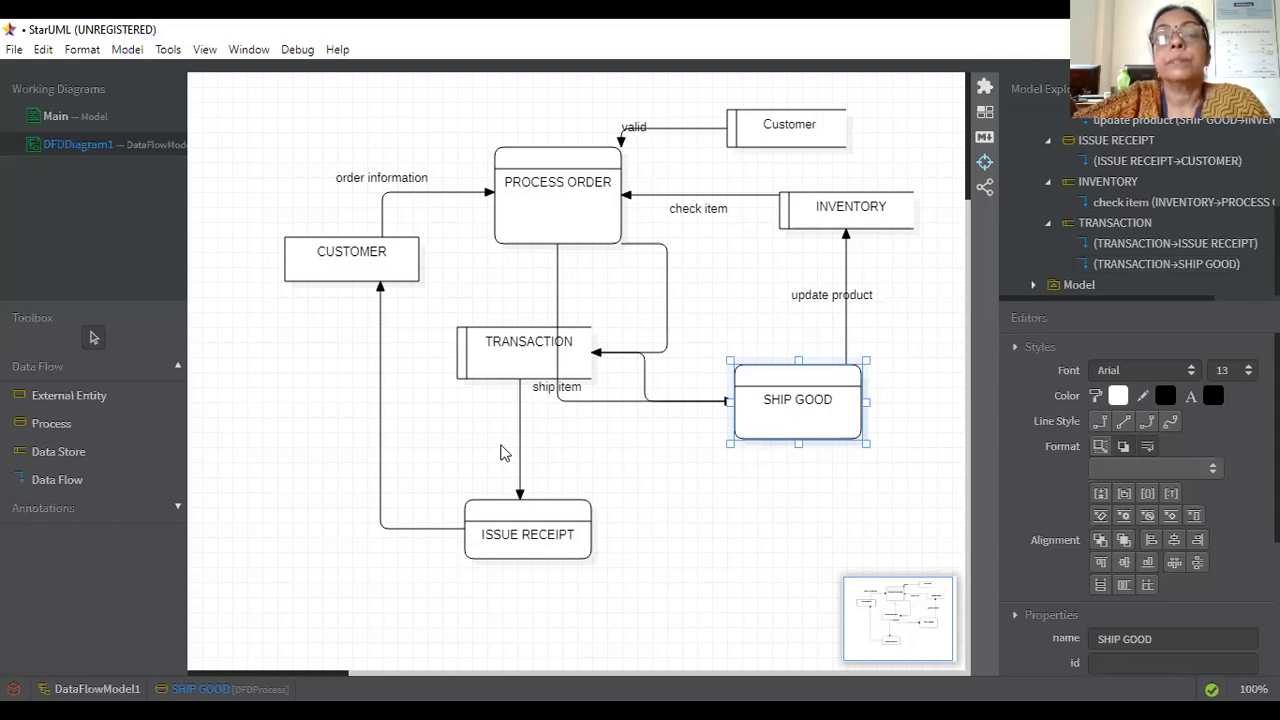
left_click_drag(777, 390, 834, 356)
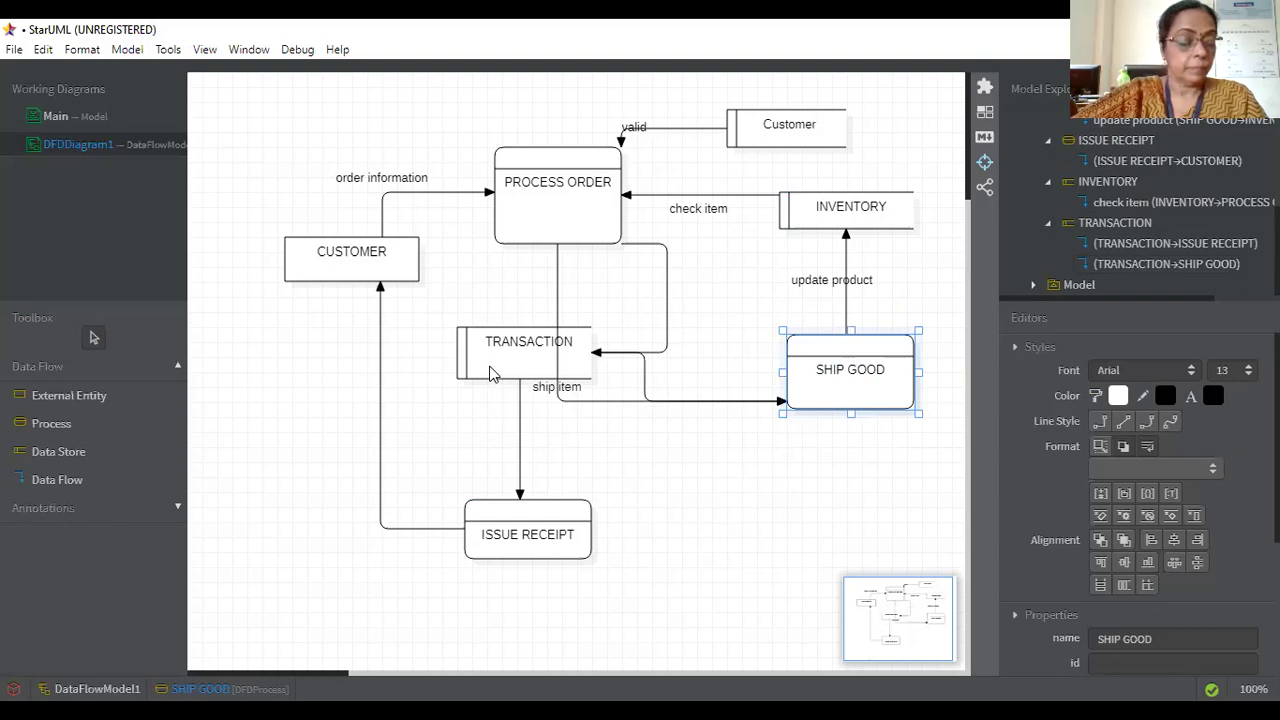
Step: Nudge TRANSACTION slightly upward and reroute the "ship item" data flow from PROCESS ORDER's lower-right corner, past TRANSACTION, to SHIP GOOD's upper-left corner
left_click_drag(516, 362, 539, 345)
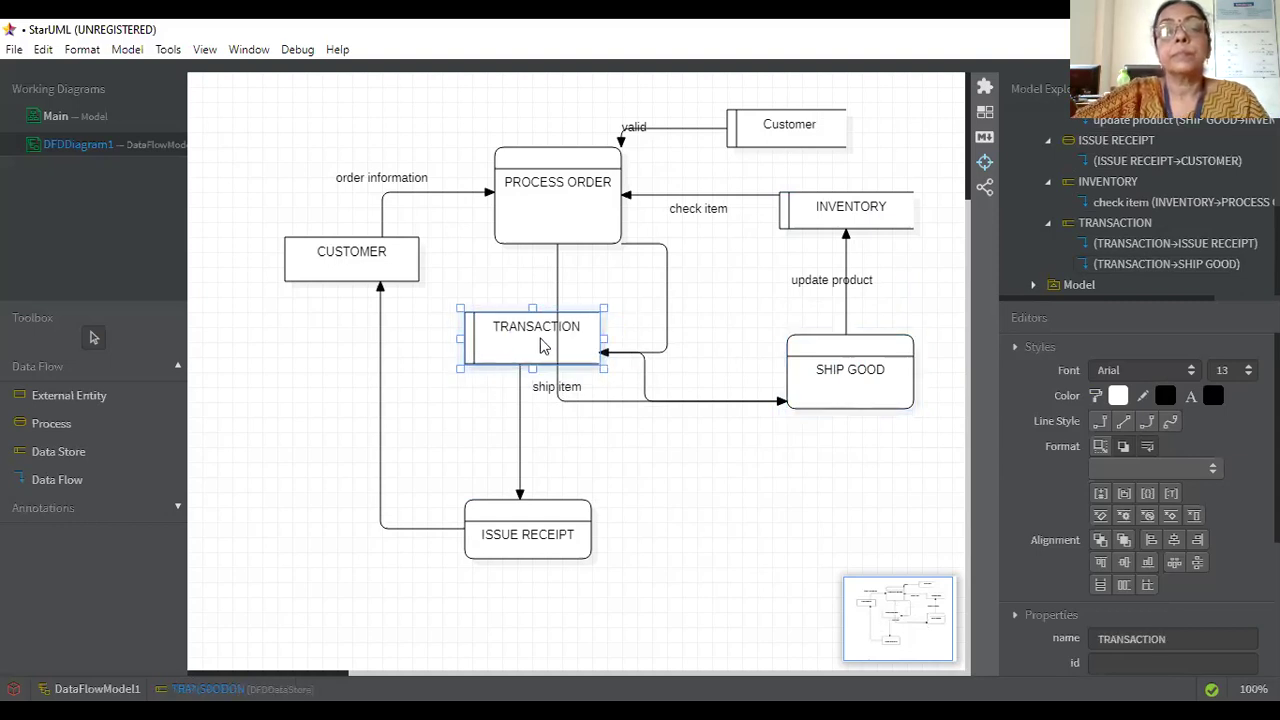
left_click(619, 403)
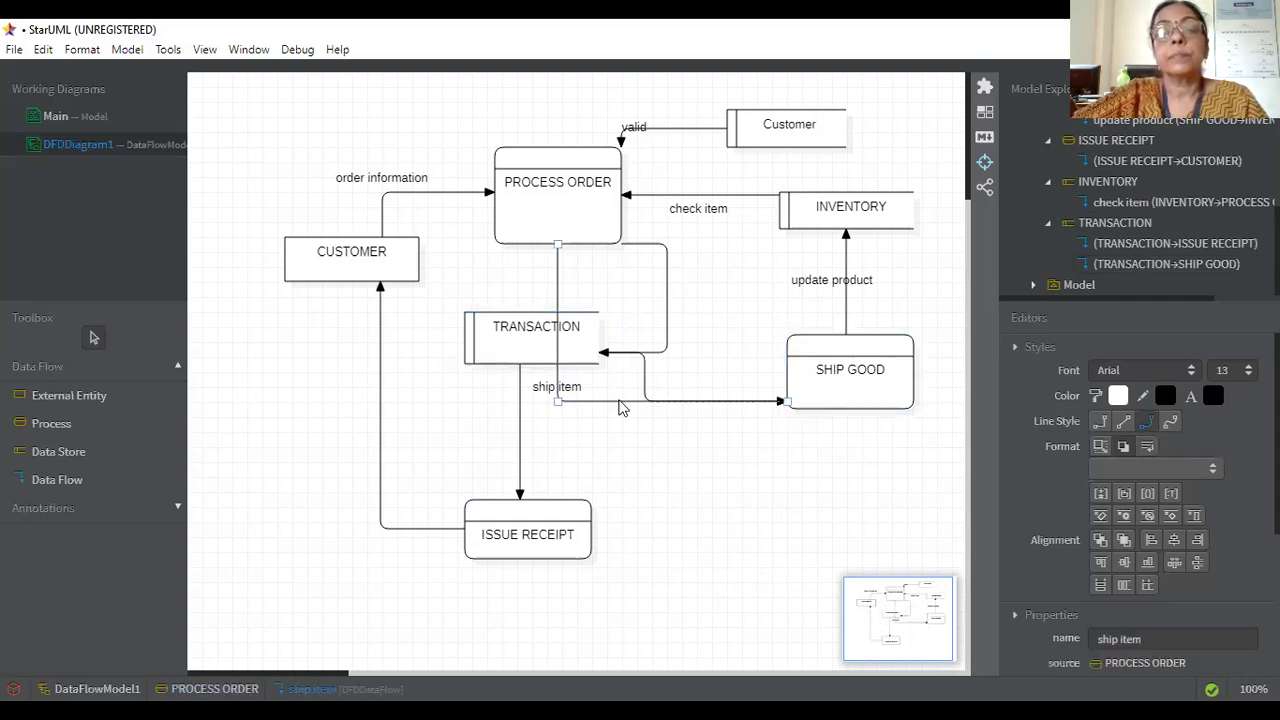
right_click(671, 345)
left_click(558, 402)
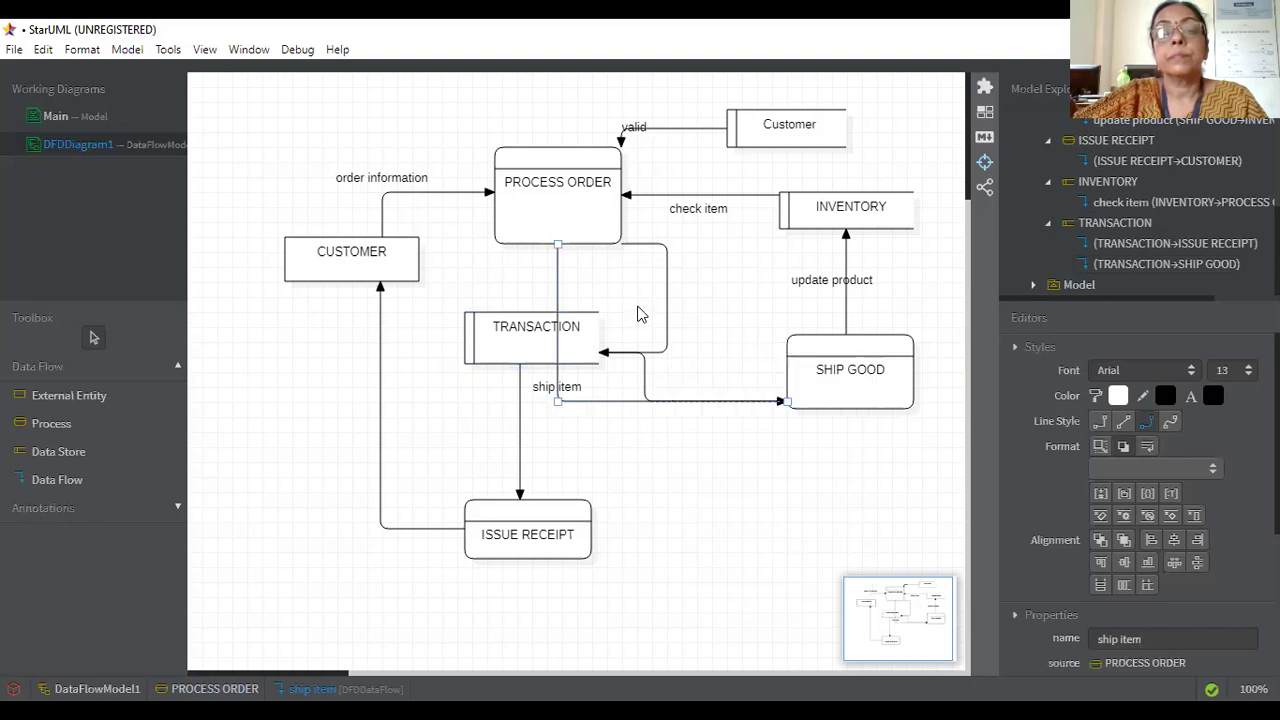
right_click(667, 318)
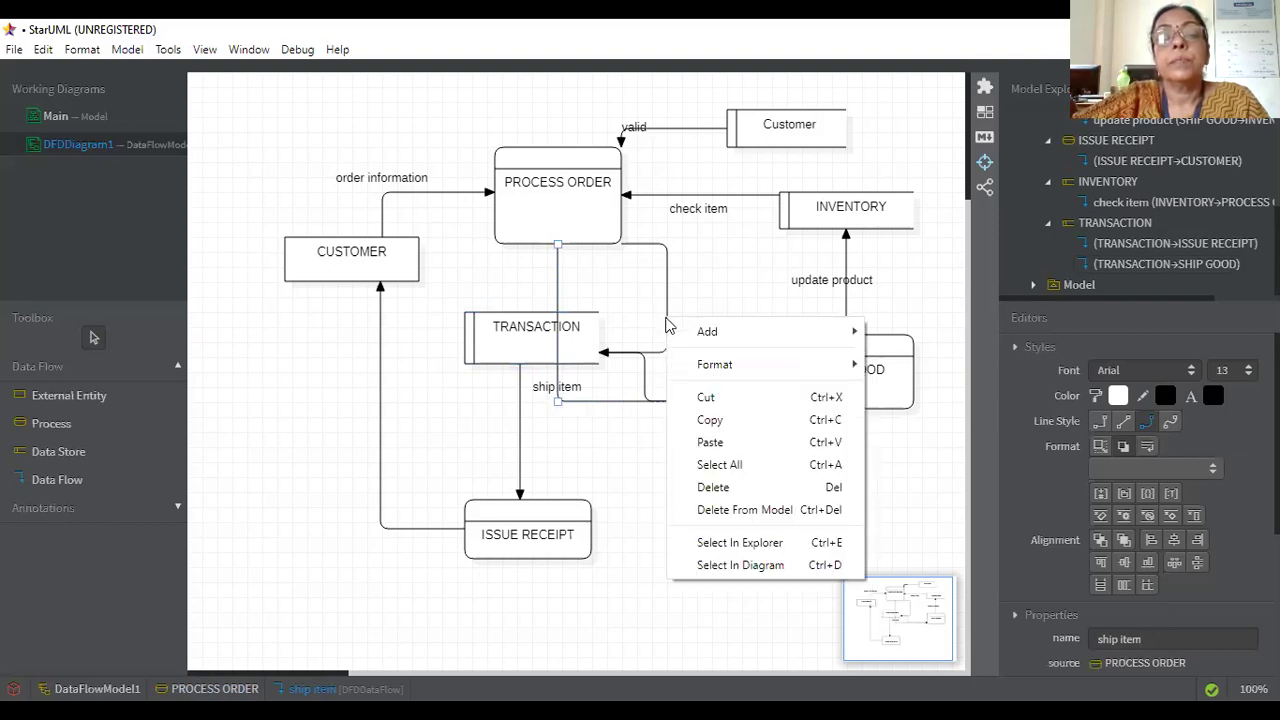
left_click(565, 403)
right_click(633, 410)
left_click(624, 406)
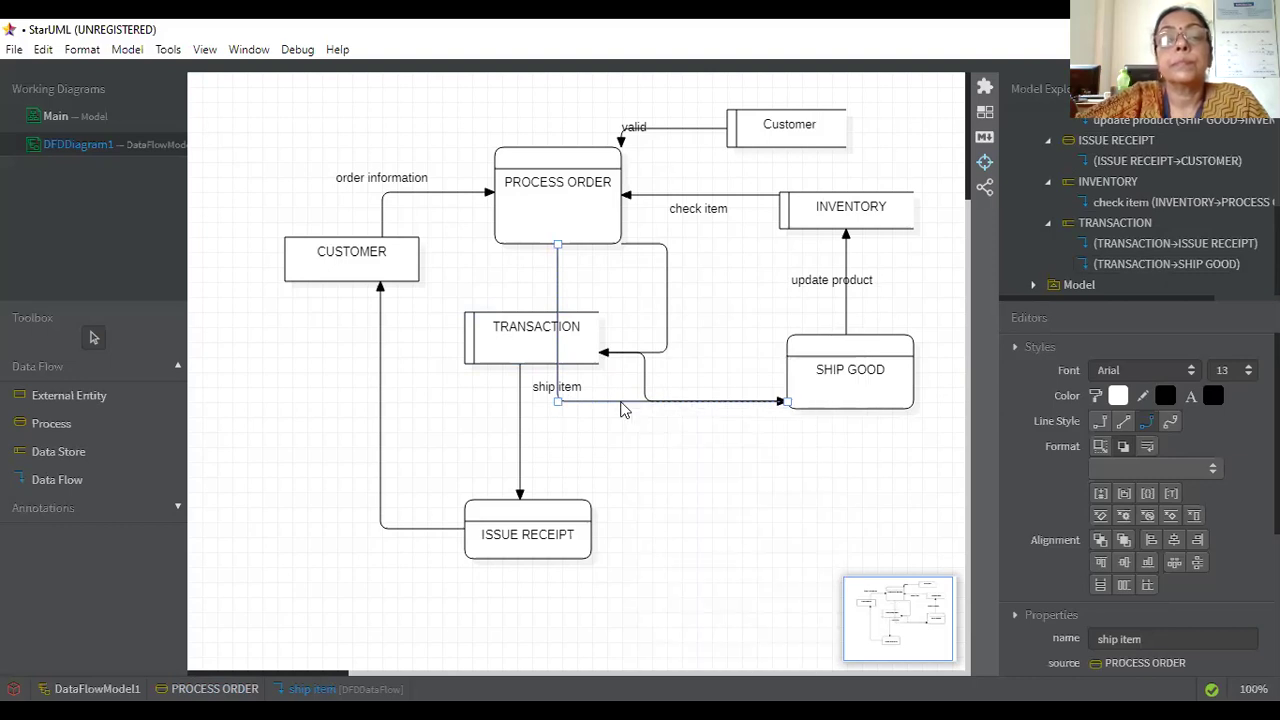
double_click(624, 403)
left_click_drag(560, 412, 671, 340)
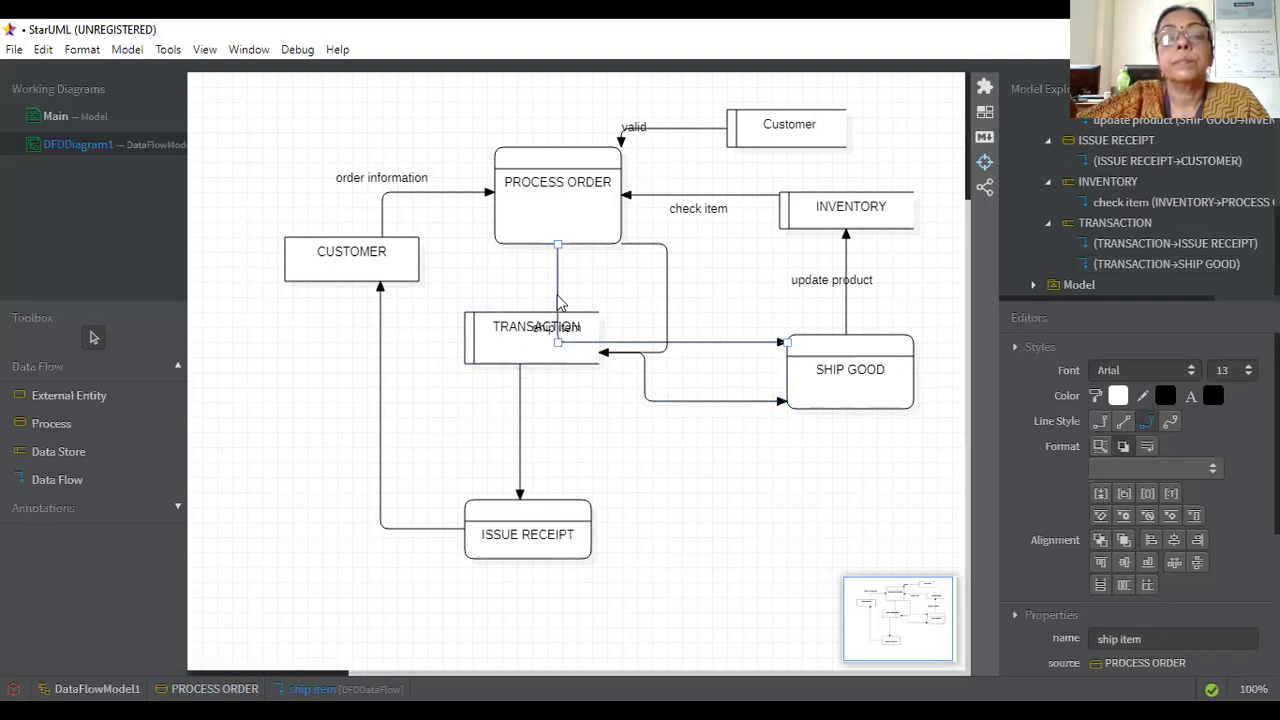
left_click_drag(660, 282, 642, 240)
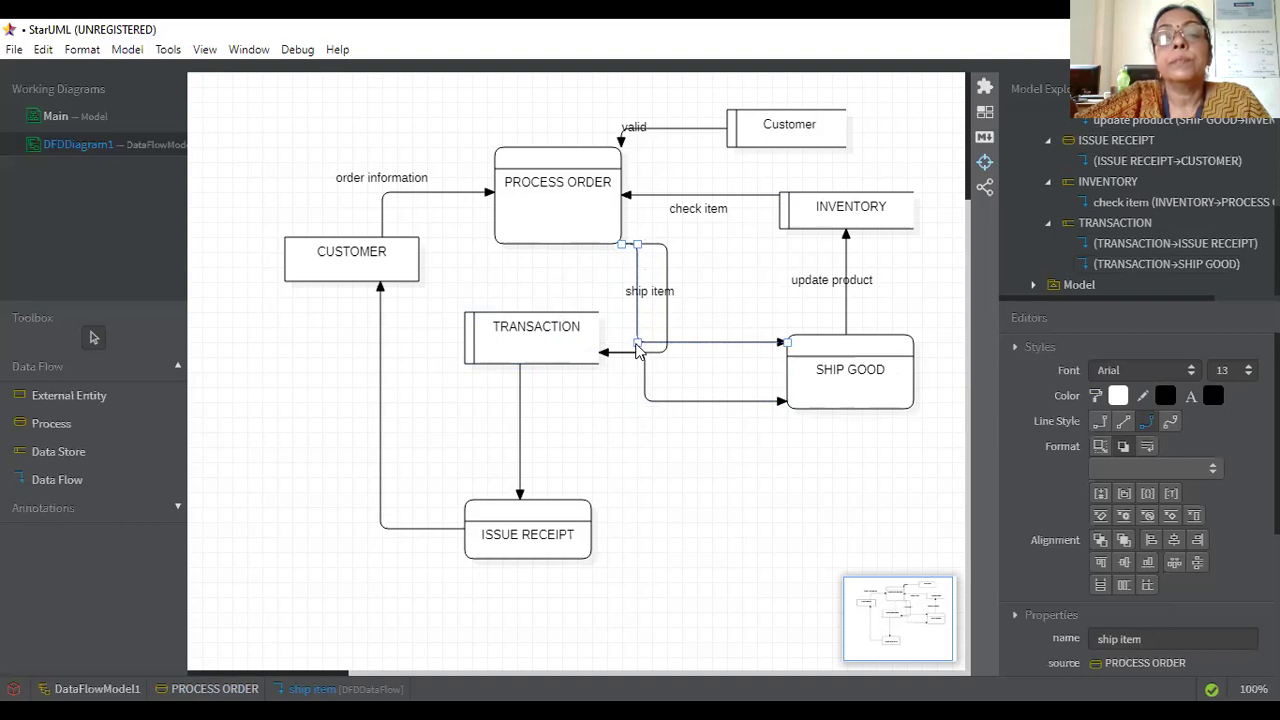
right_click(709, 241)
left_click(666, 290)
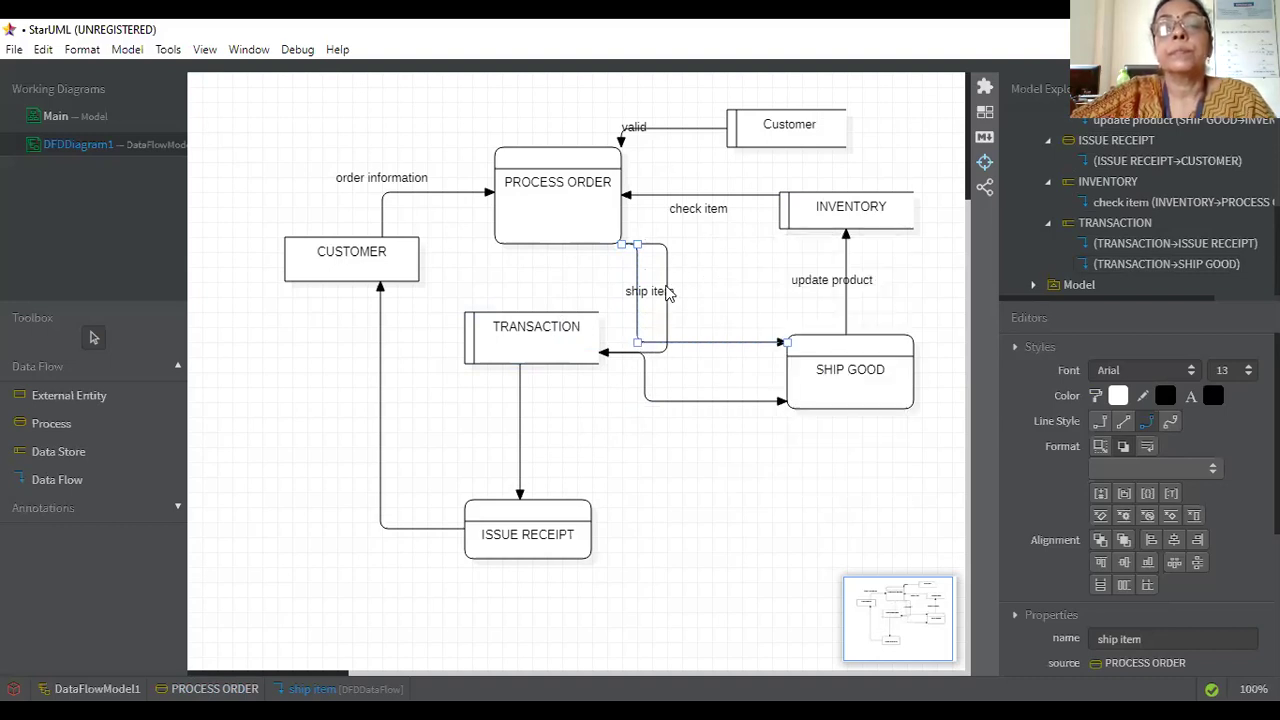
right_click(666, 290)
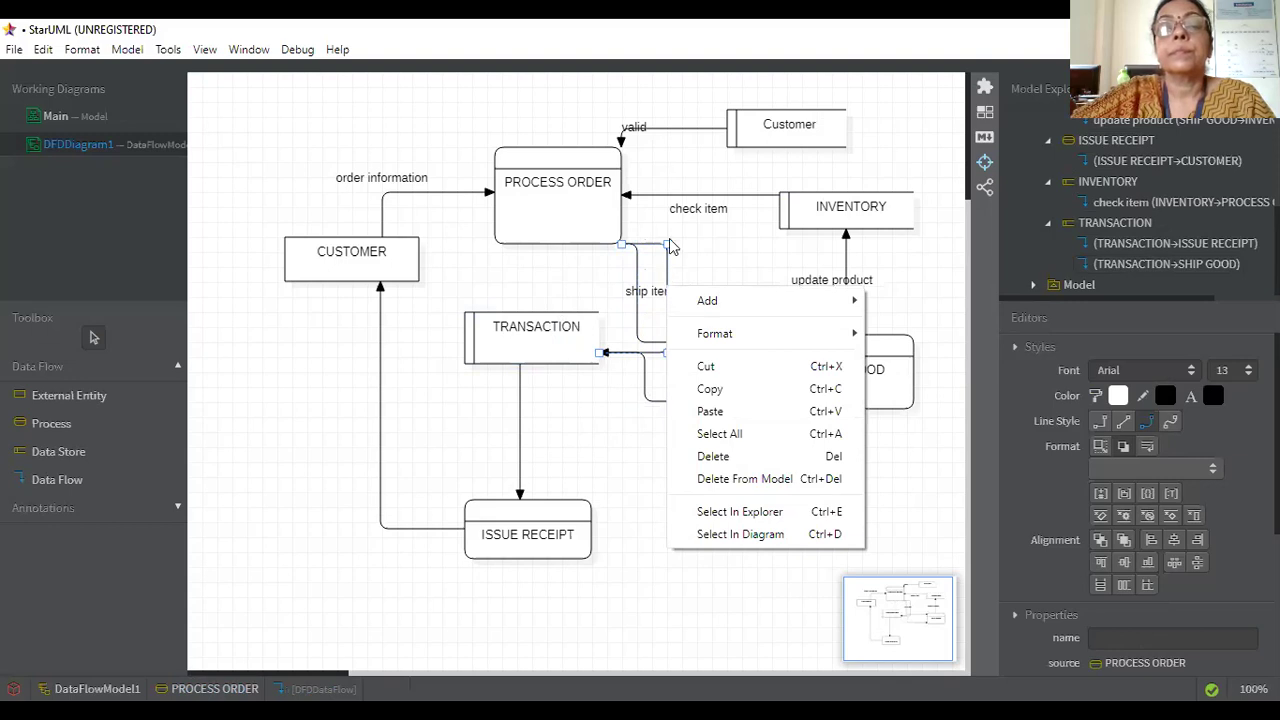
left_click(674, 250)
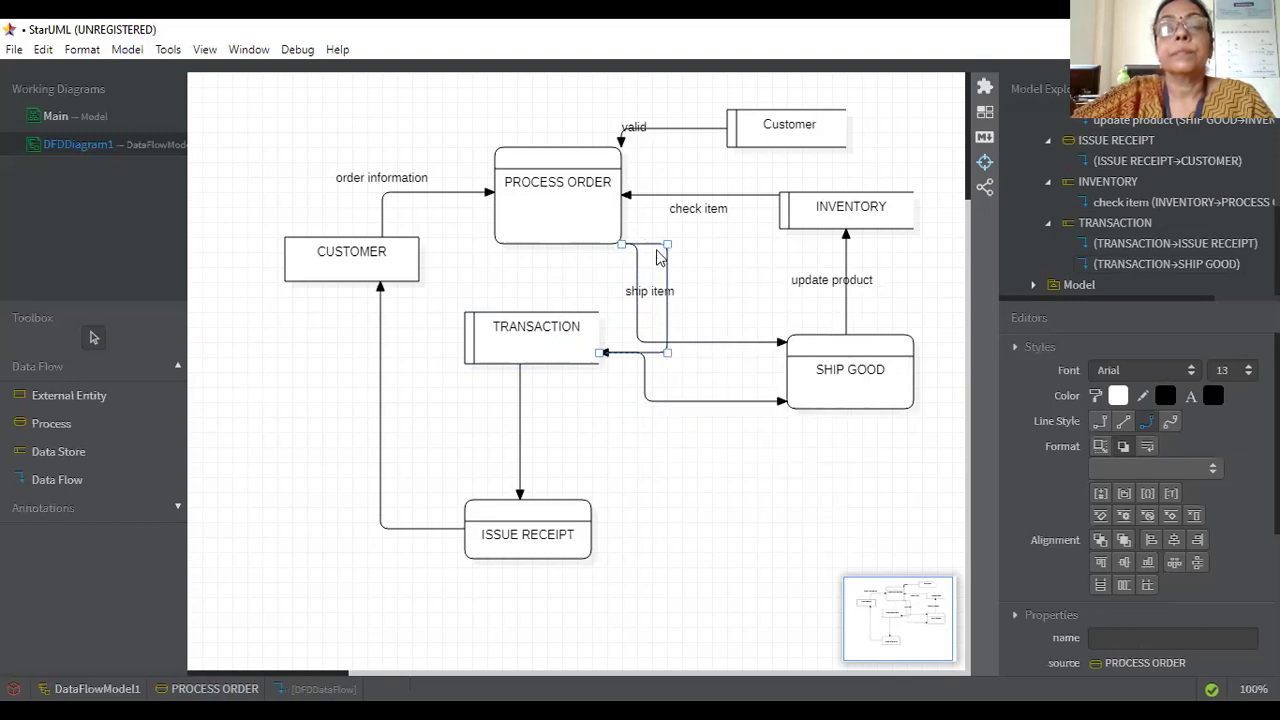
right_click(583, 257)
left_click(703, 231)
right_click(703, 231)
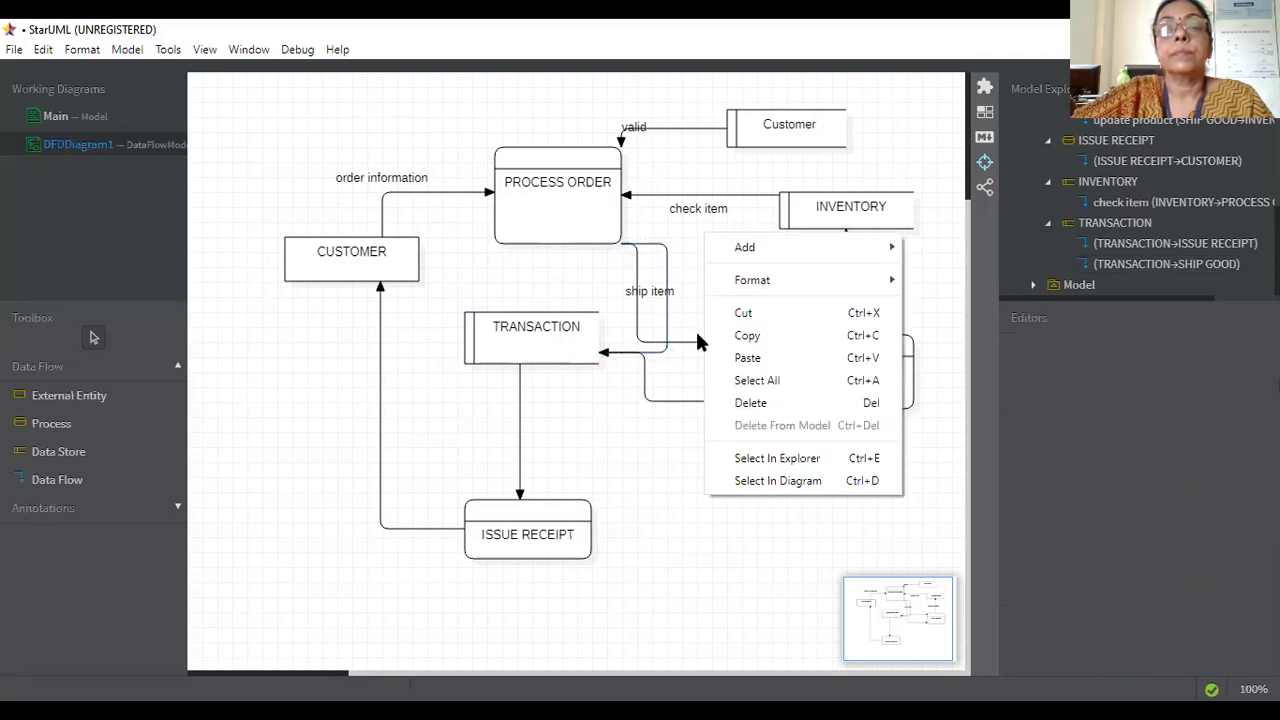
left_click(643, 480)
right_click(643, 480)
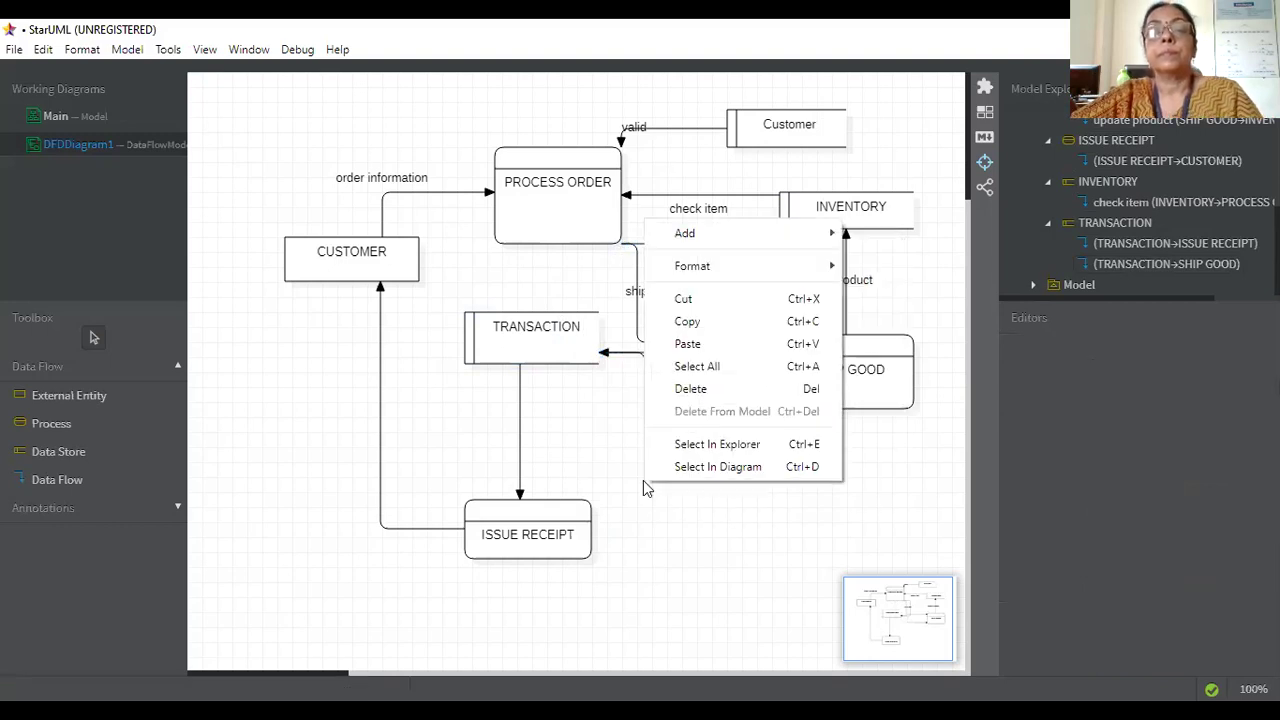
left_click(826, 561)
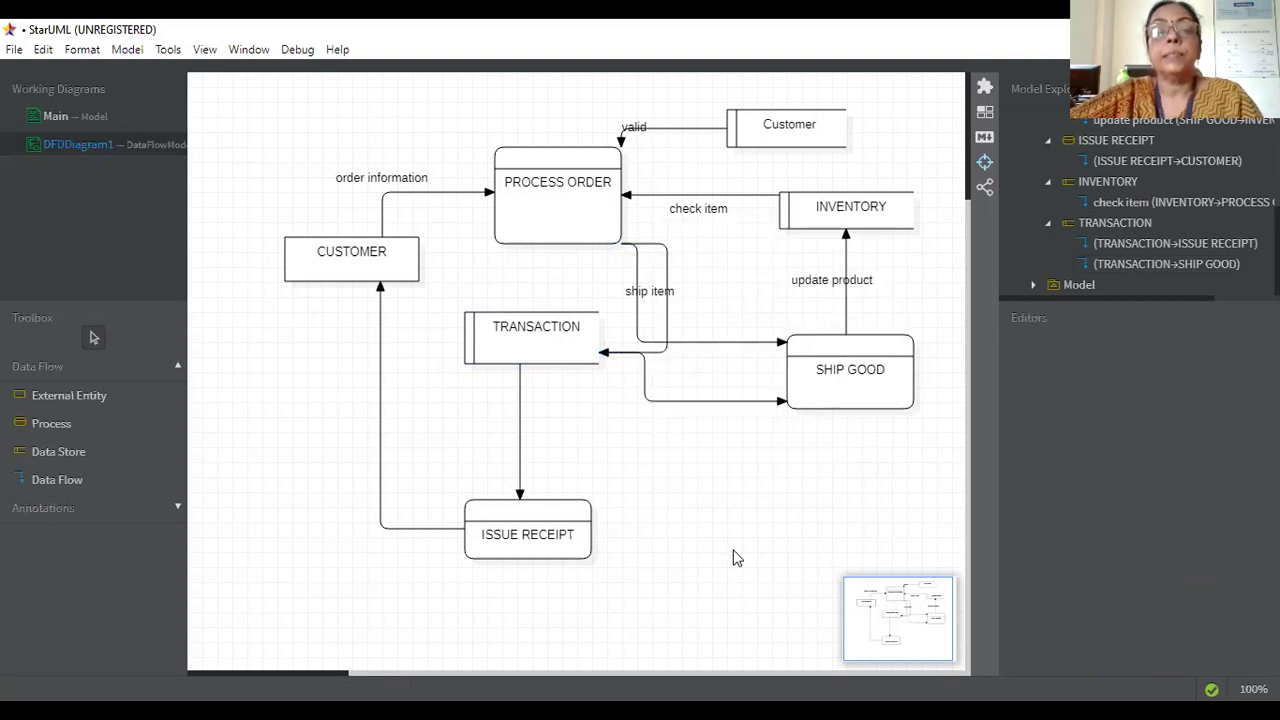
Step: Move the SHIP GOOD process lower and slightly to the right, farther away from INVENTORY
left_click_drag(829, 392, 853, 447)
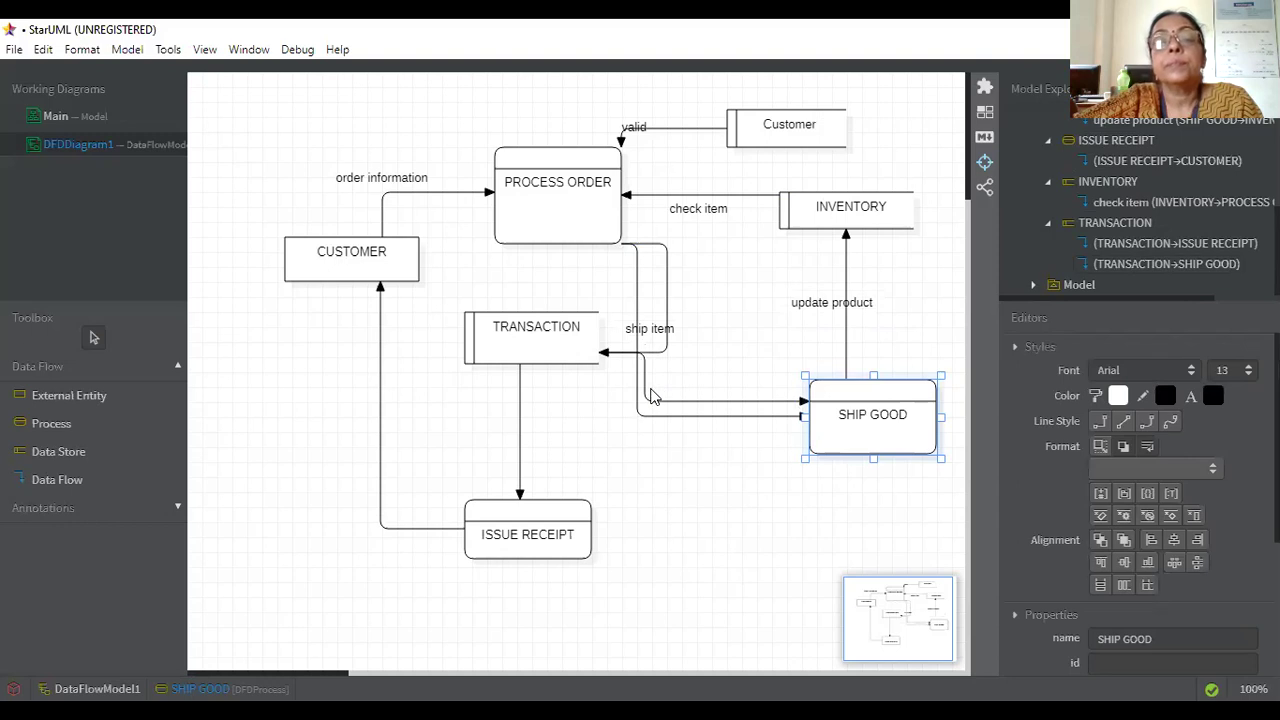
Step: Reroute the "ship item" data flow so it leaves PROCESS ORDER's right side just below "check item" and descends midway between TRANSACTION and SHIP GOOD
left_click(638, 332)
left_click_drag(727, 286, 727, 286)
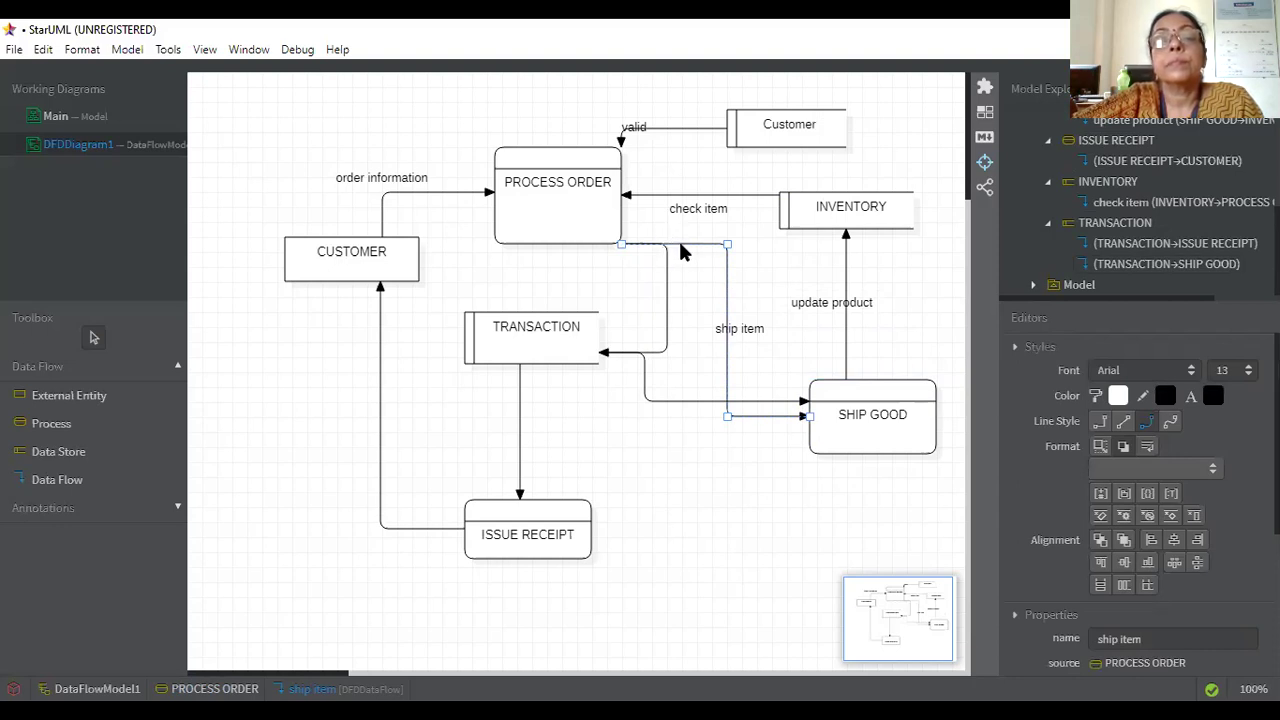
left_click_drag(680, 243, 673, 227)
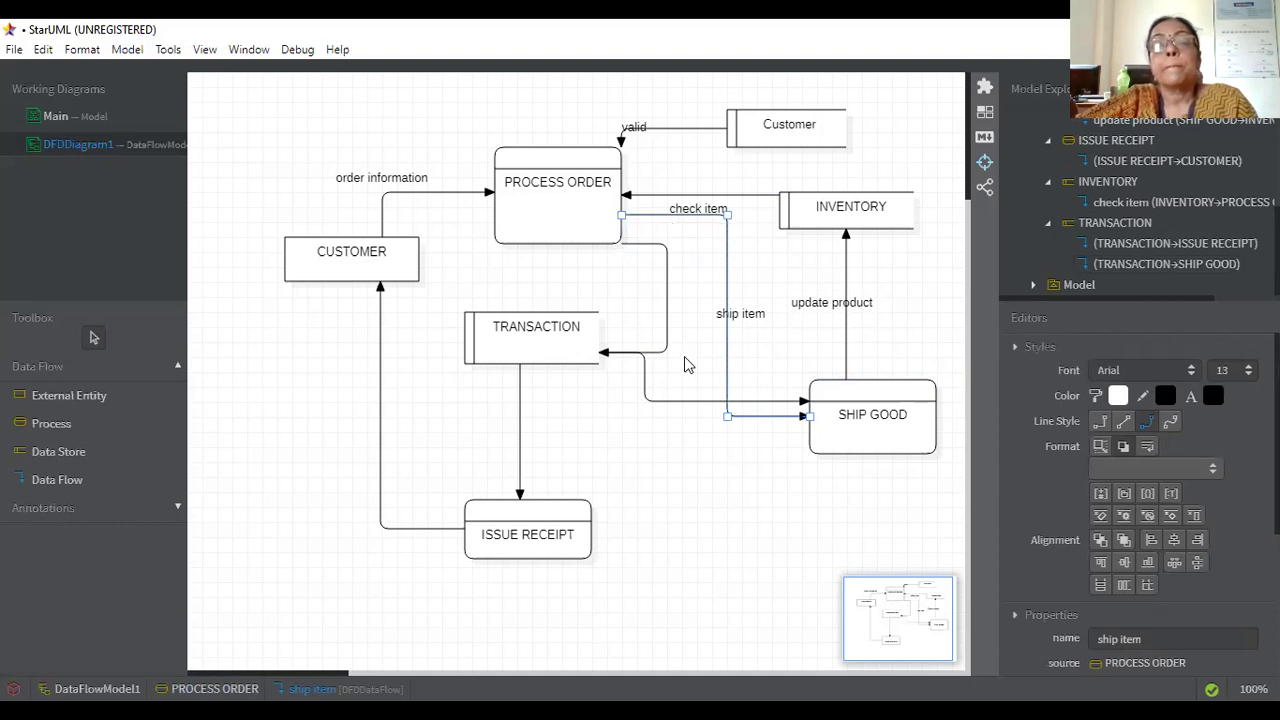
Step: Lower the horizontal segment of the TRANSACTION to SHIP GOOD data flow so it enters SHIP GOOD just below the "ship item" flow
left_click(702, 402)
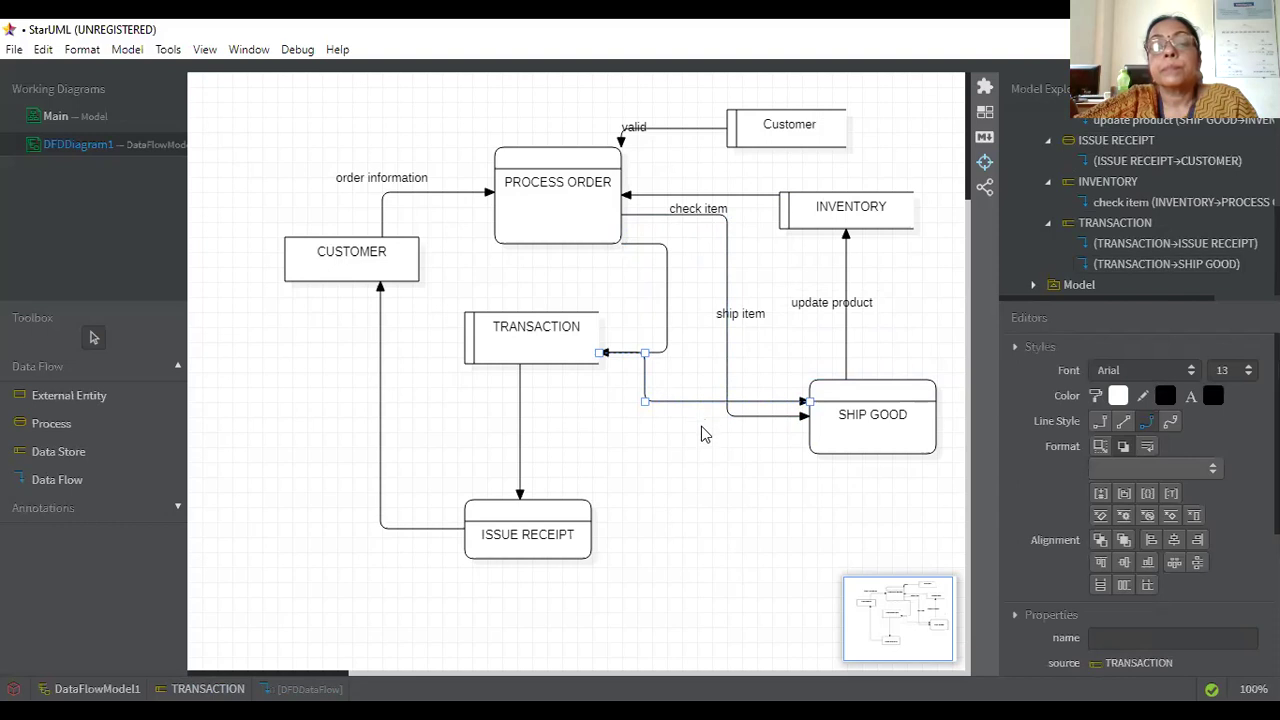
right_click(701, 426)
key("Escape")
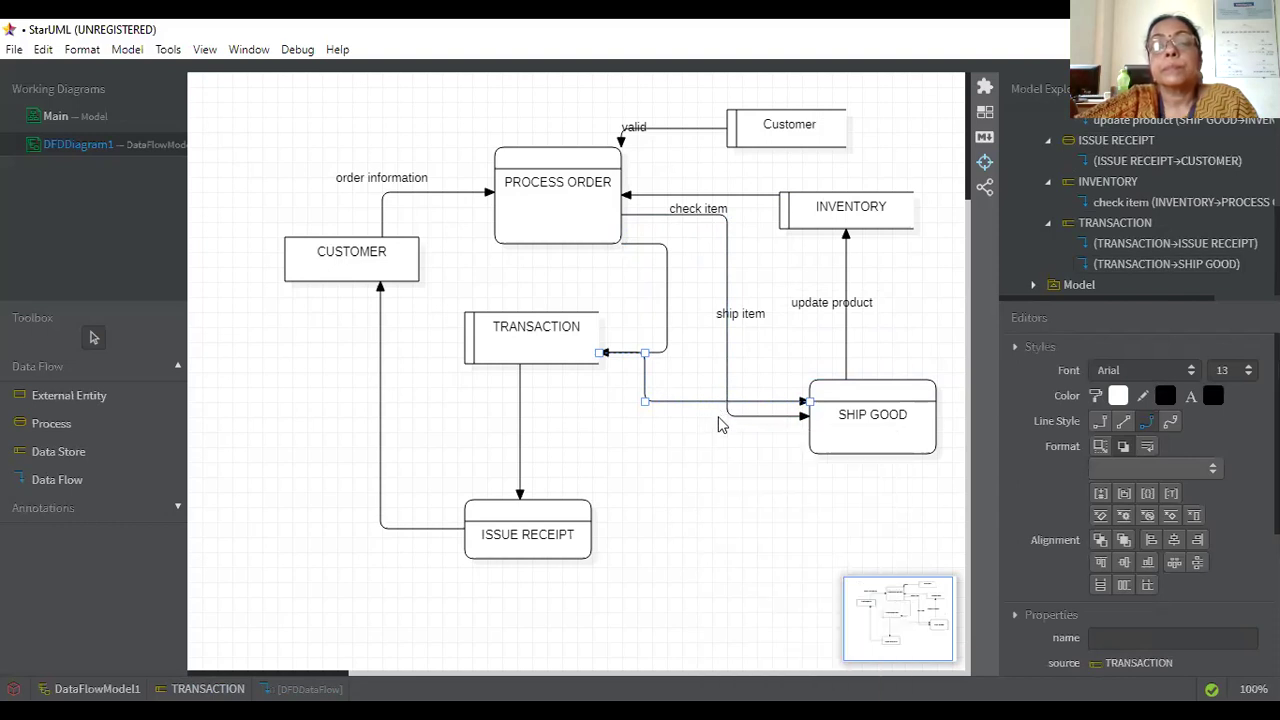
right_click(718, 433)
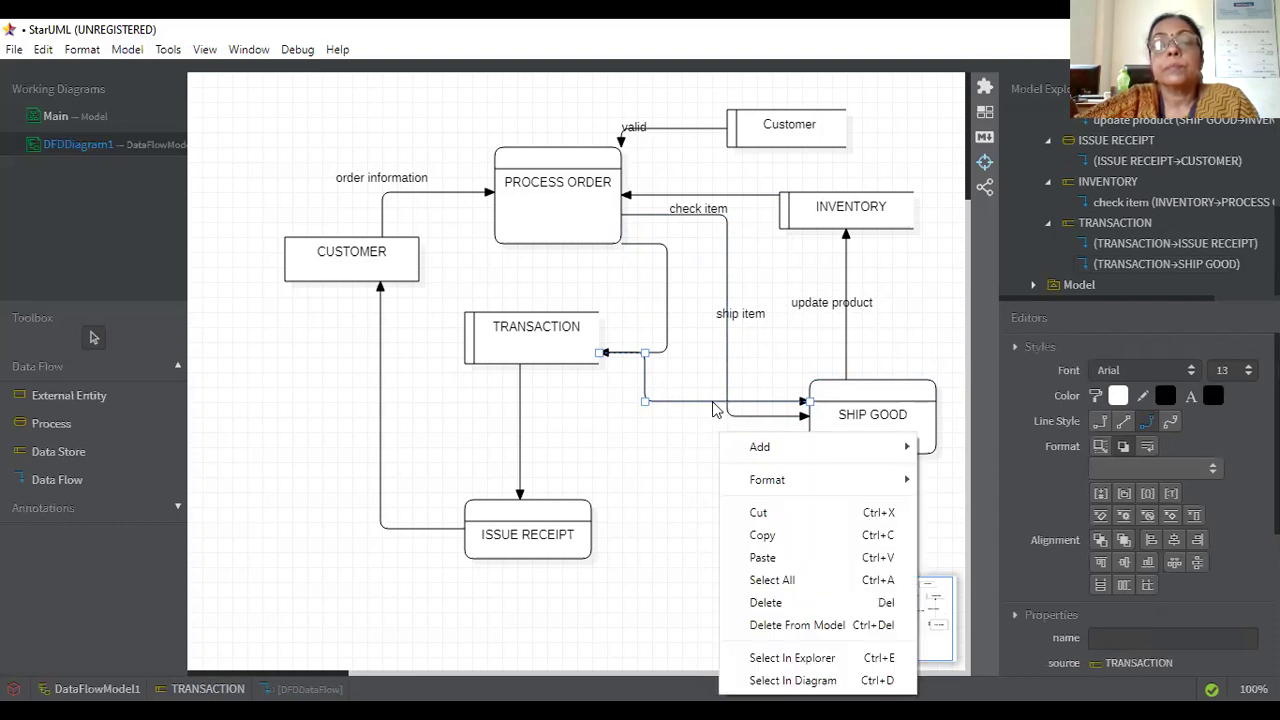
left_click(711, 403)
left_click_drag(701, 424, 701, 431)
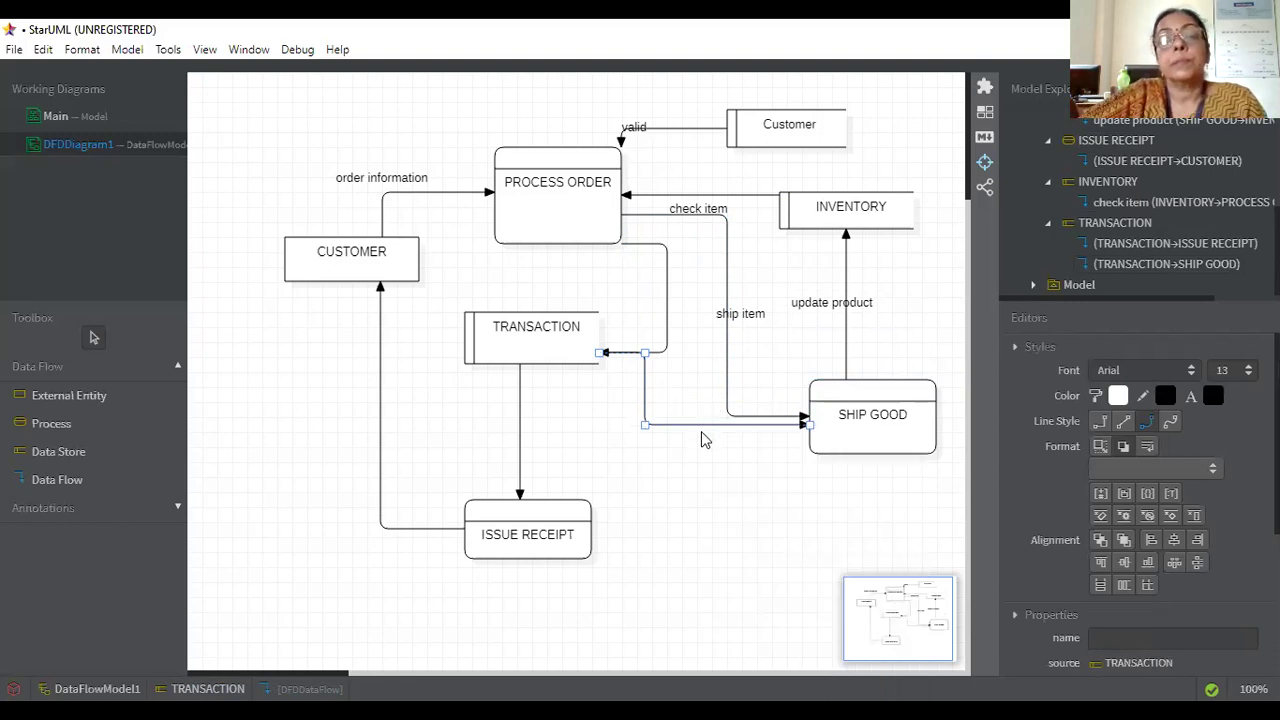